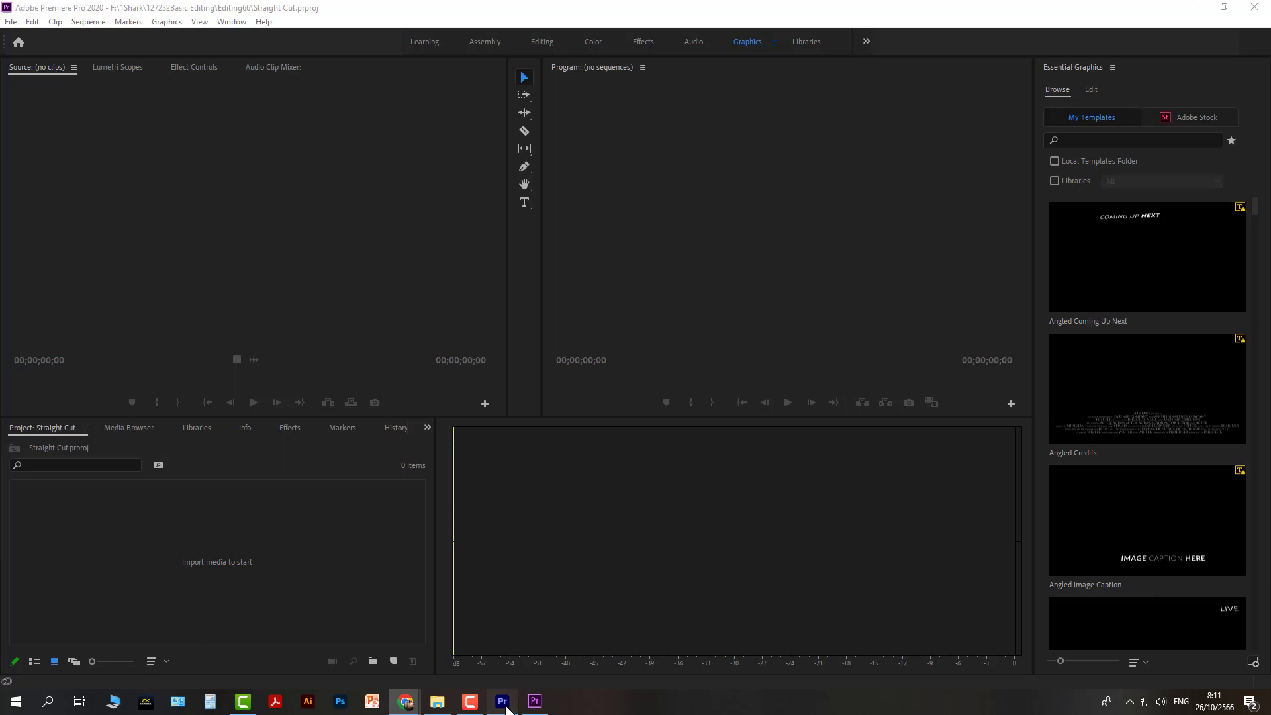
# Switch to Premiere Pro 2024, start a new project and select all six clips in the St Cut w1 folder, NMC_3021 to NMC_3033
pyautogui.click(505, 706)
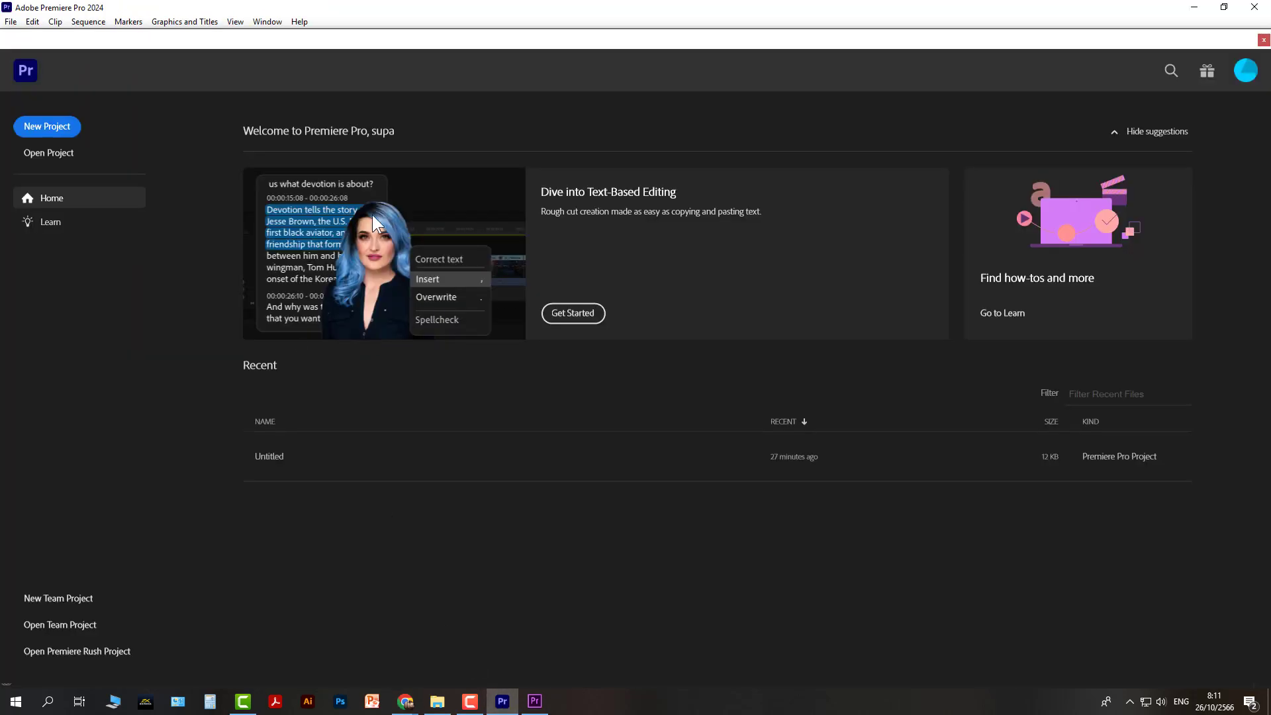
pyautogui.click(46, 127)
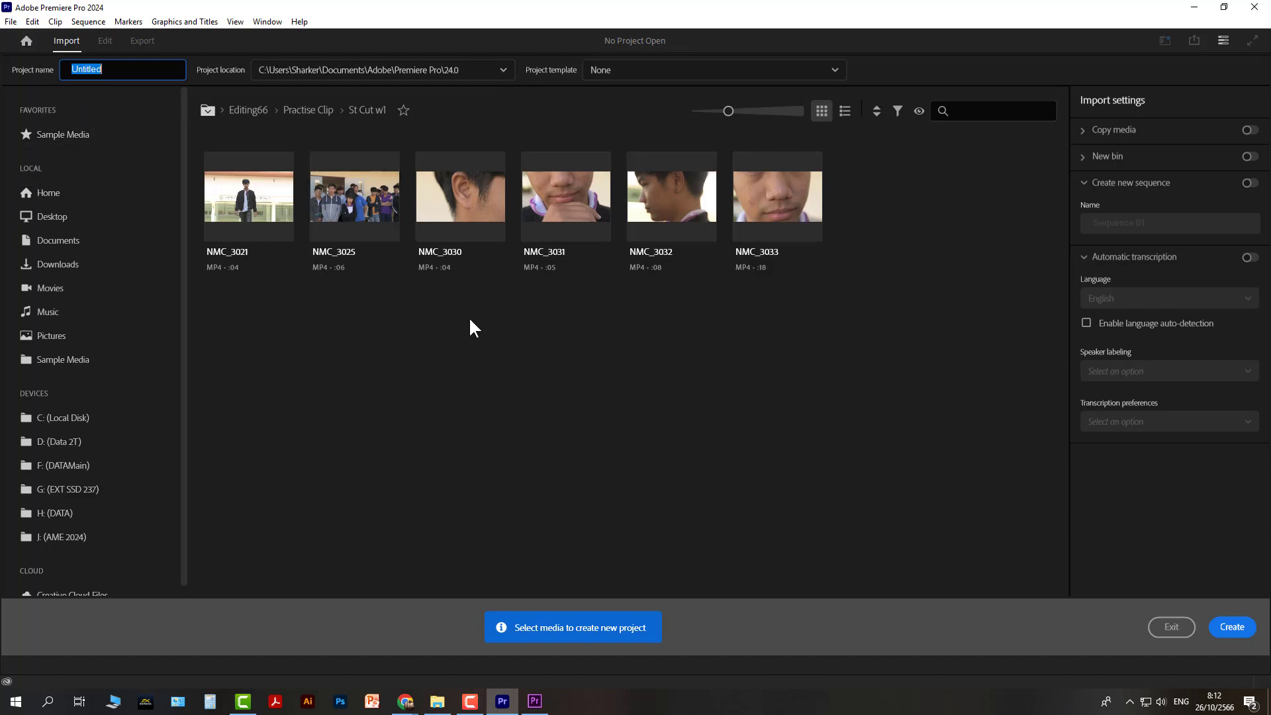
pyautogui.moveTo(843, 318); pyautogui.dragTo(225, 182)
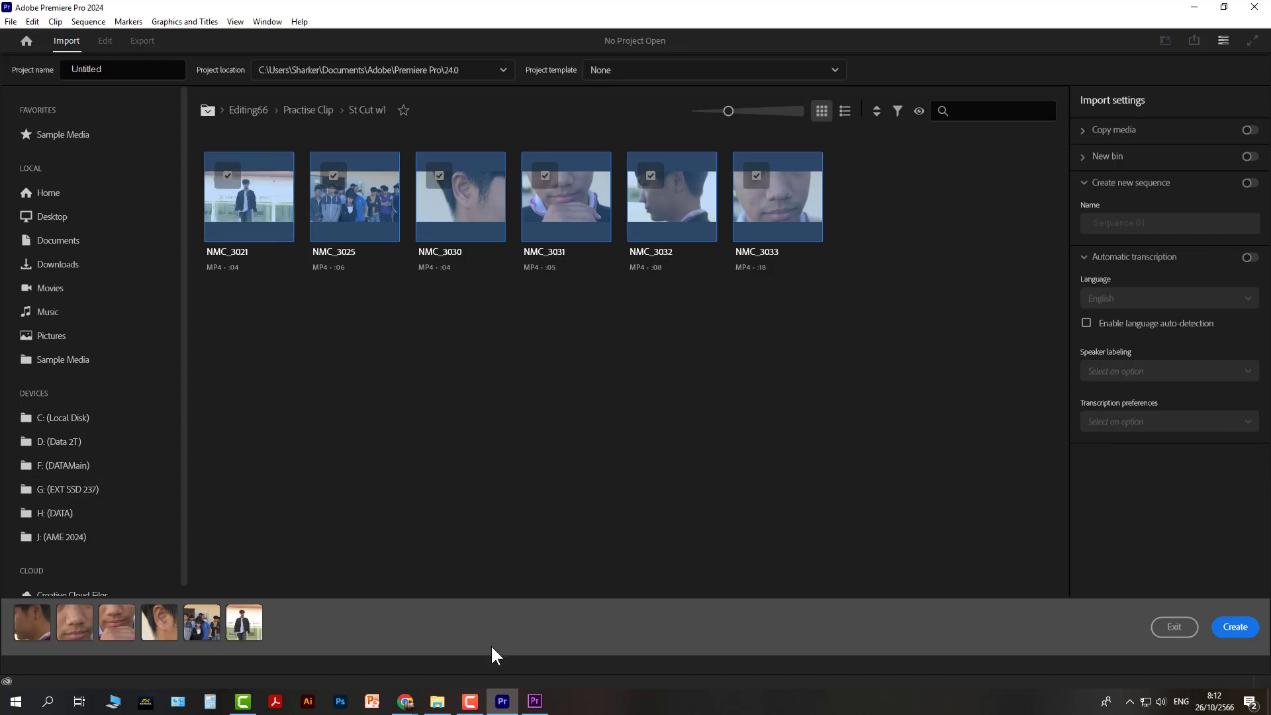
# Switch to Premiere Pro 2020, look through the Learning and Assembly workspaces, settle on Editing, and return to Premiere Pro 2024
pyautogui.click(535, 701)
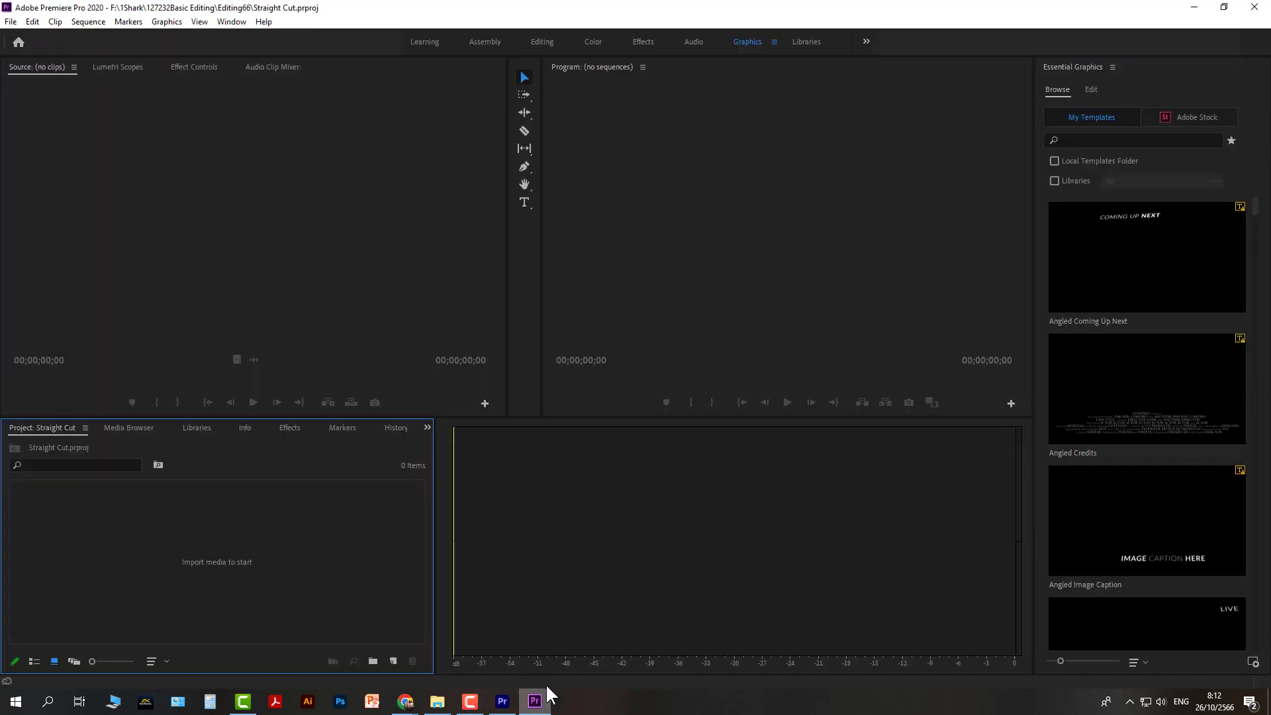
pyautogui.click(424, 41)
pyautogui.click(478, 39)
pyautogui.click(537, 40)
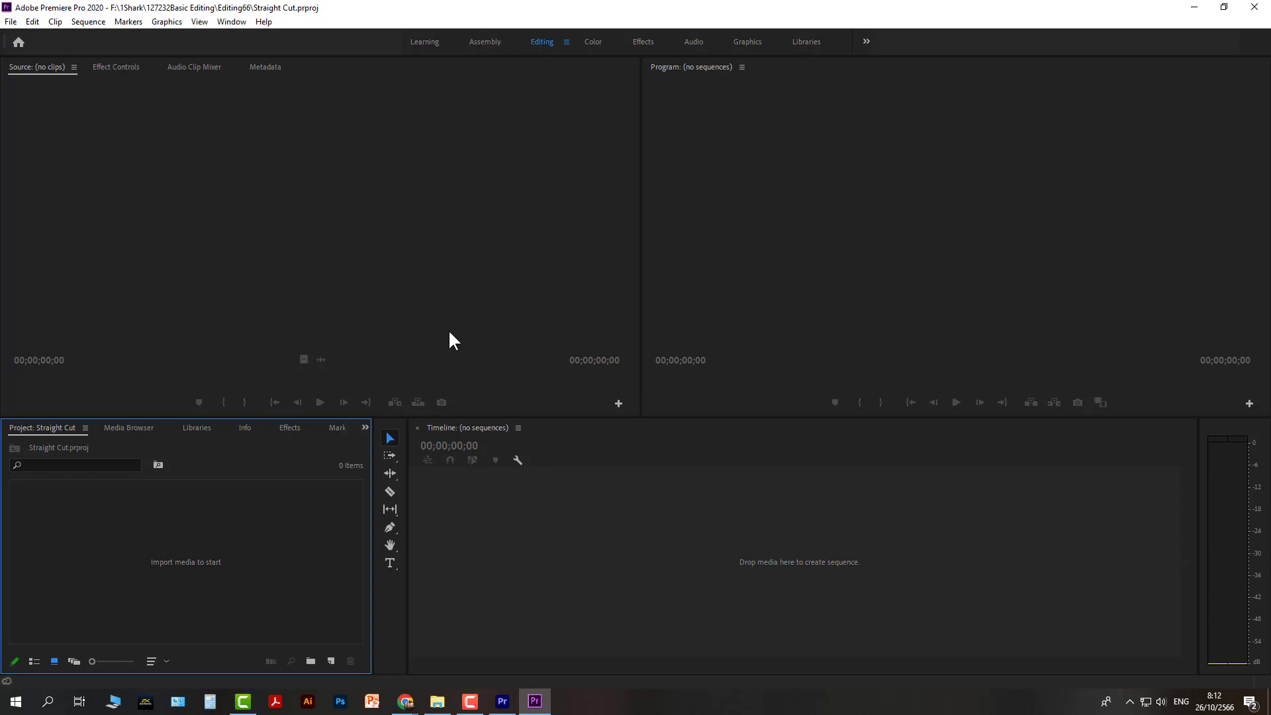
pyautogui.click(503, 703)
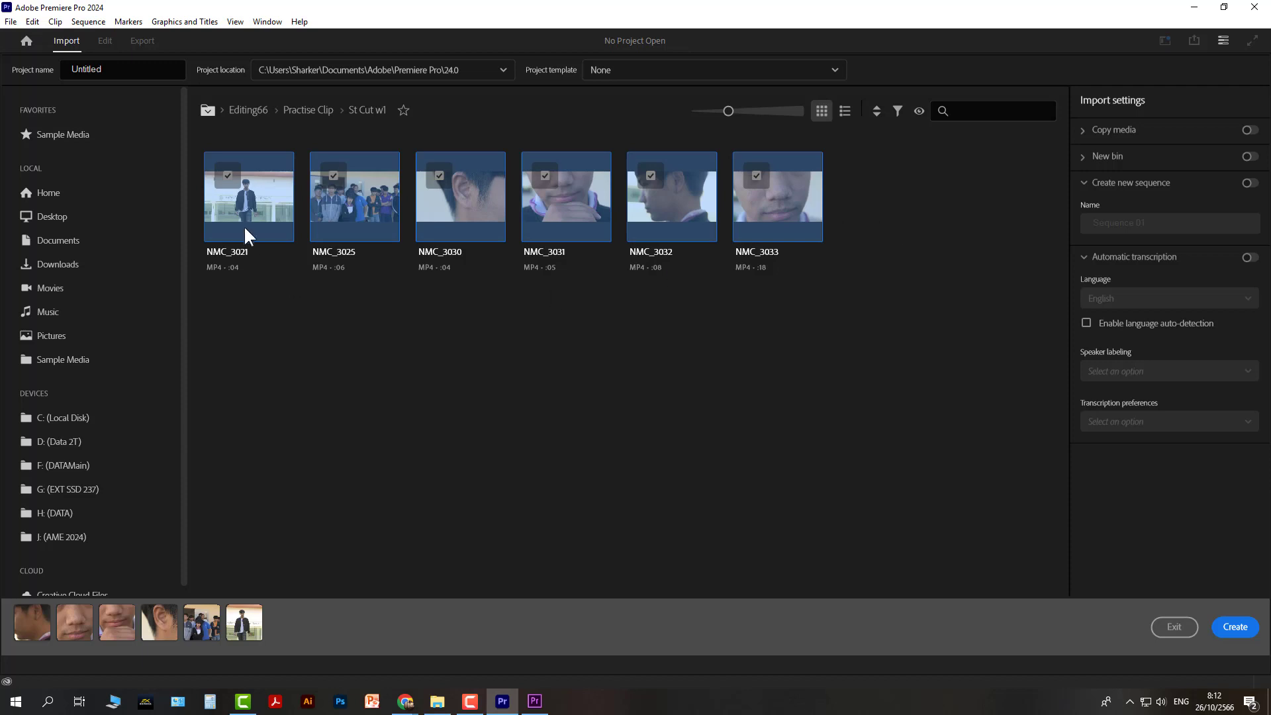
pyautogui.click(41, 467)
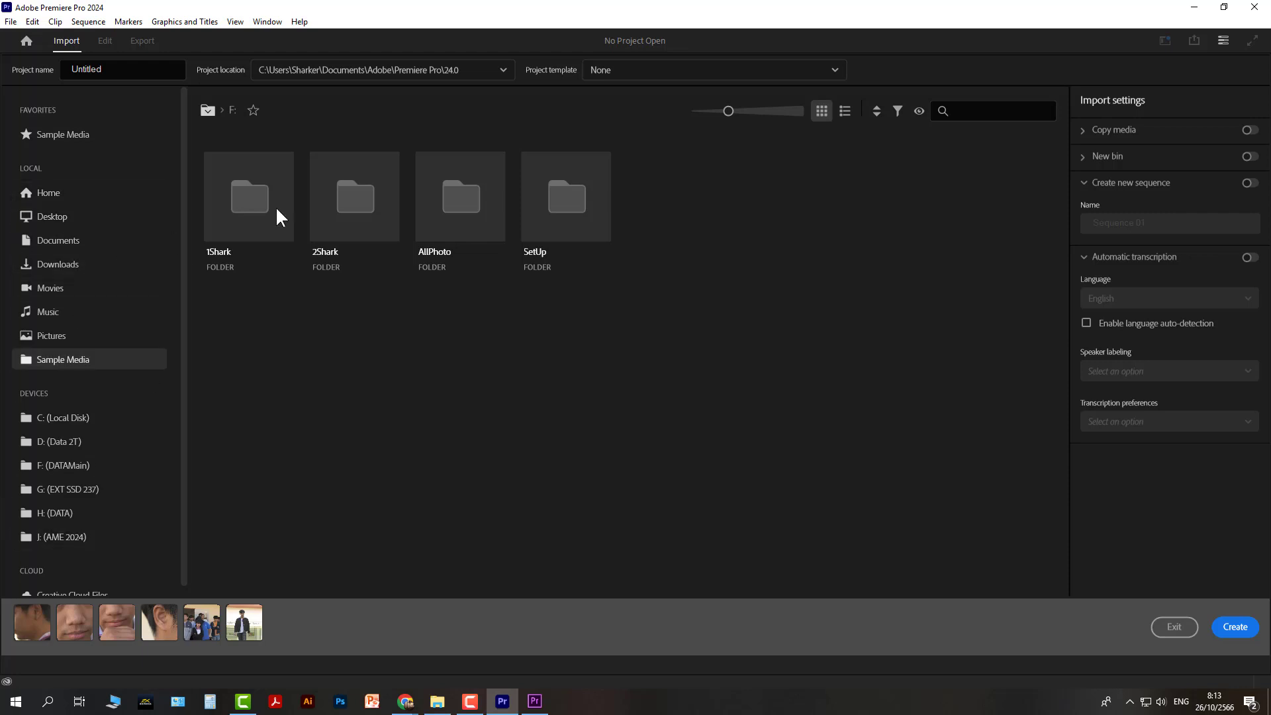
pyautogui.click(247, 196)
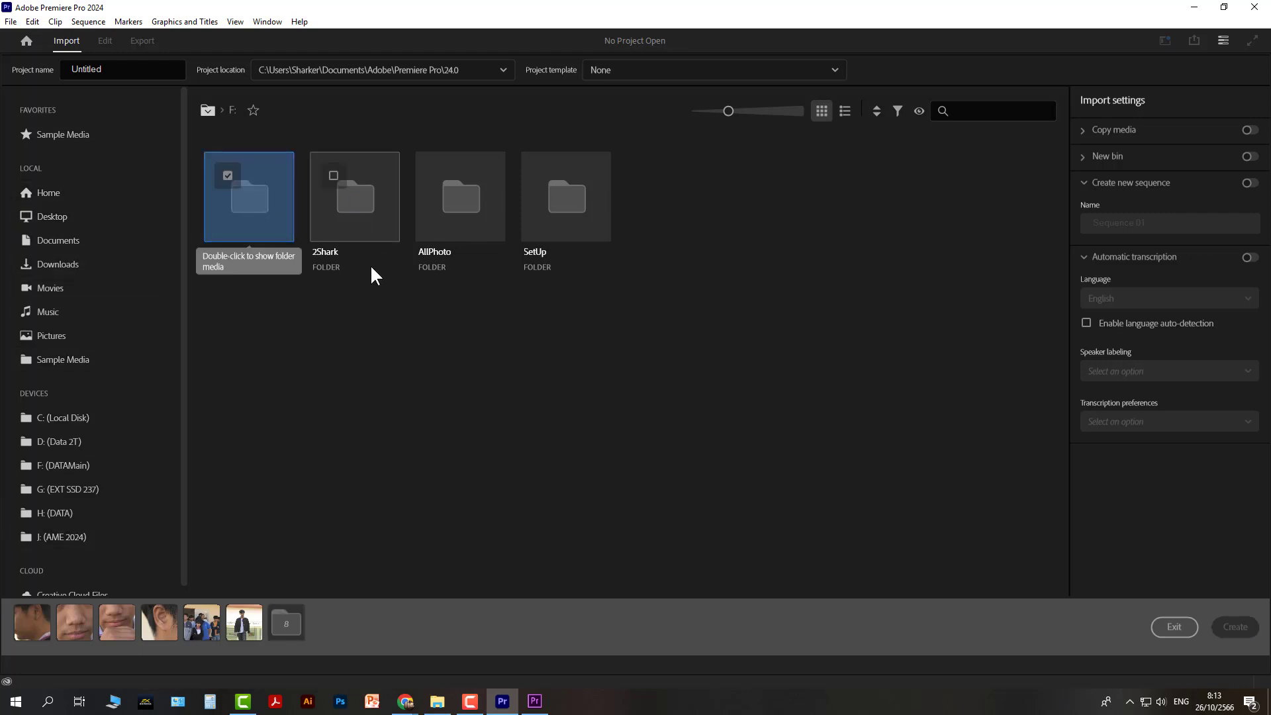
pyautogui.click(245, 216)
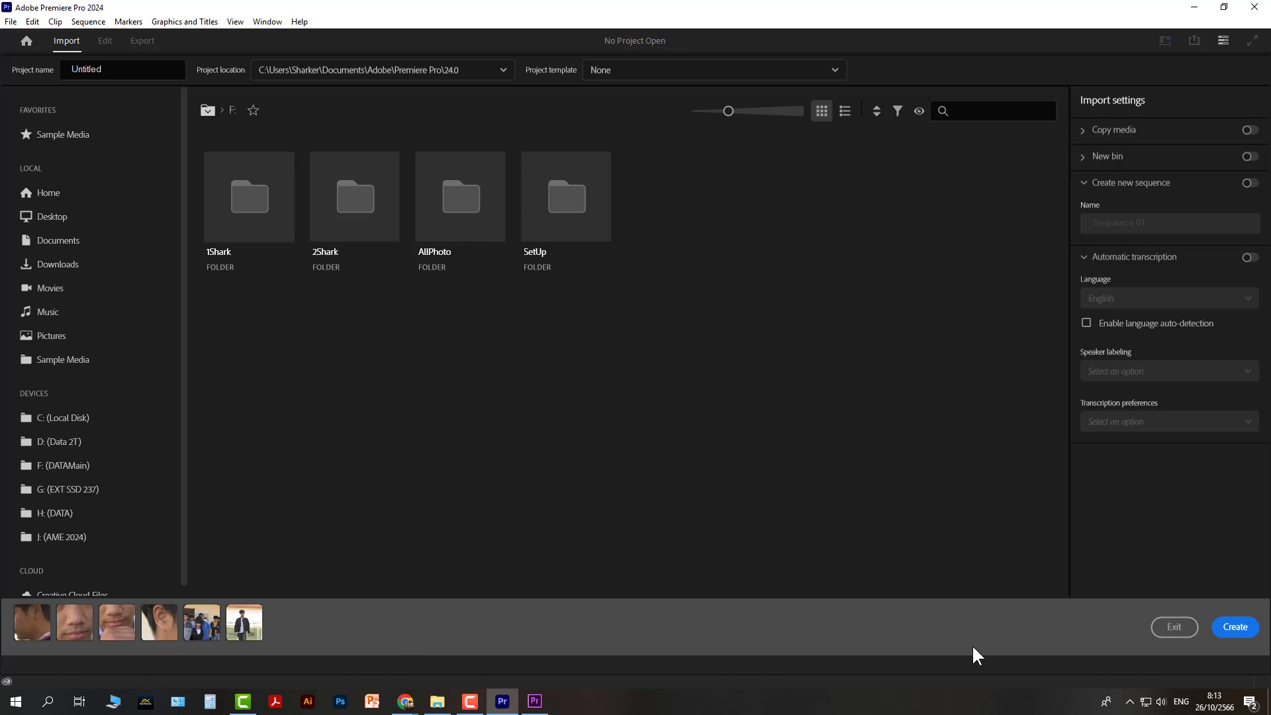
pyautogui.click(1171, 628)
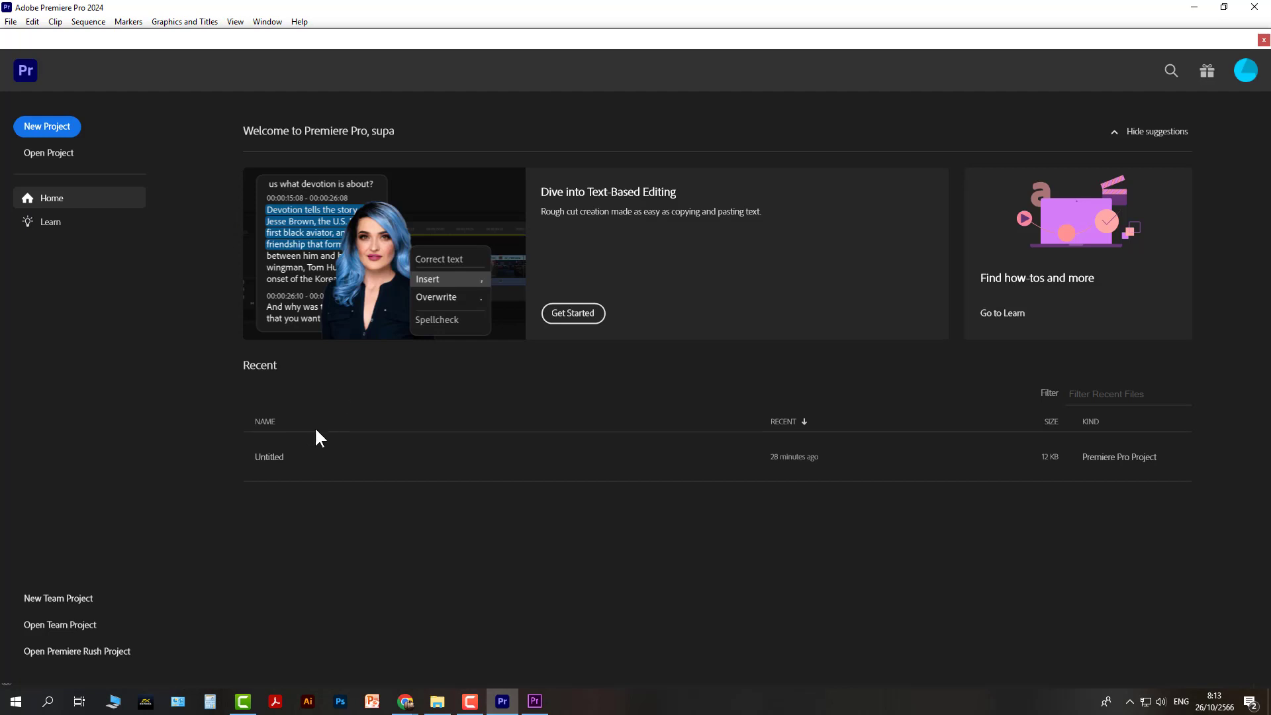
# Start a new project and browse for media in F: > 1Shark > 127232Basic Editing > Editing66
pyautogui.click(55, 128)
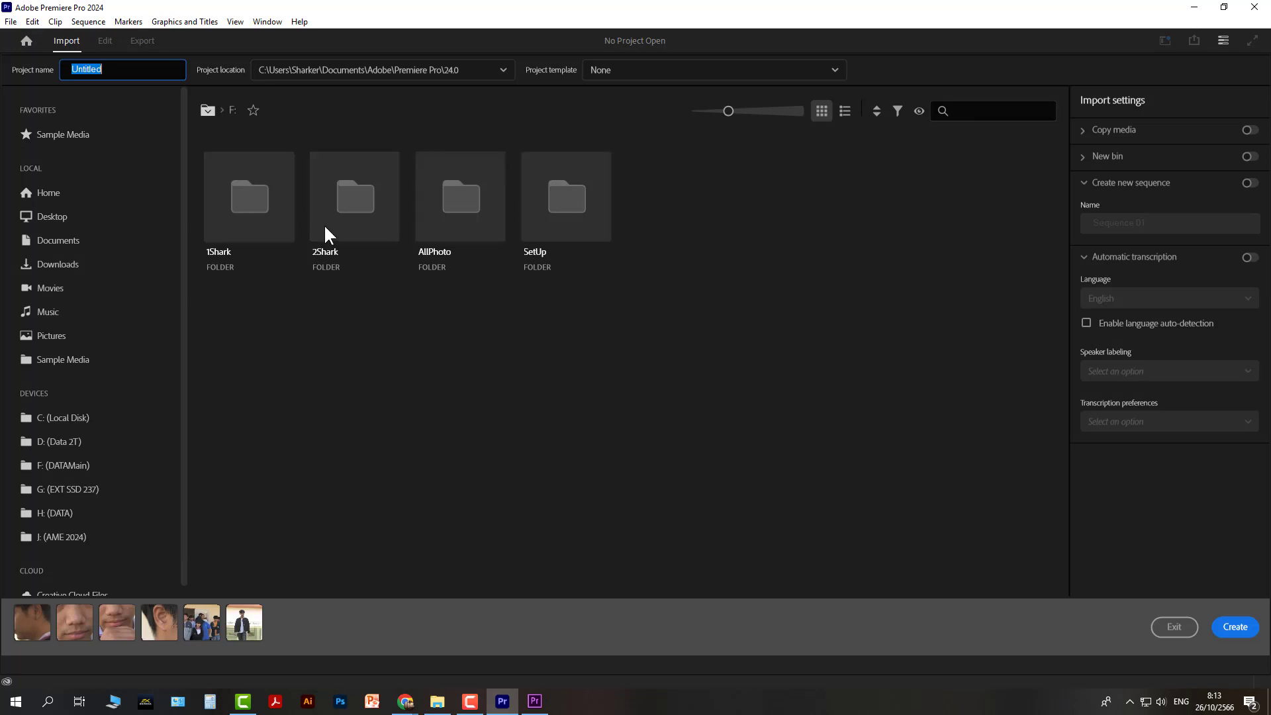
pyautogui.click(232, 209)
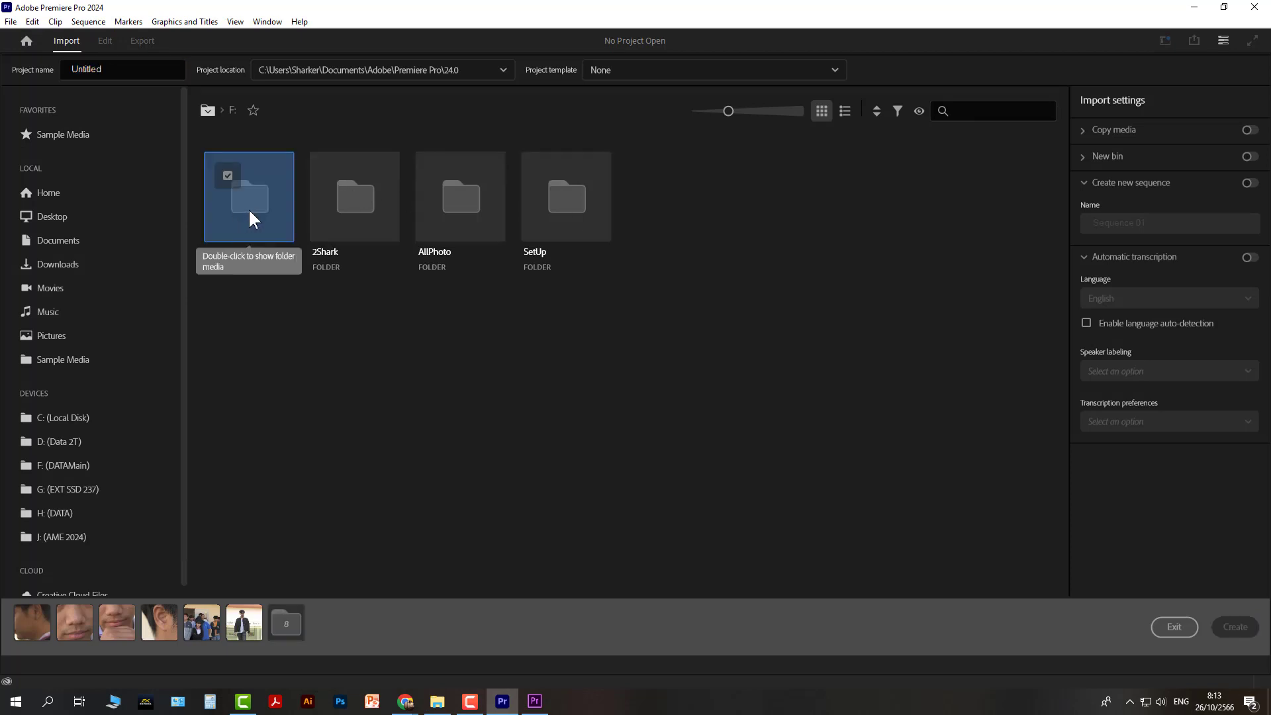
pyautogui.doubleClick(249, 210)
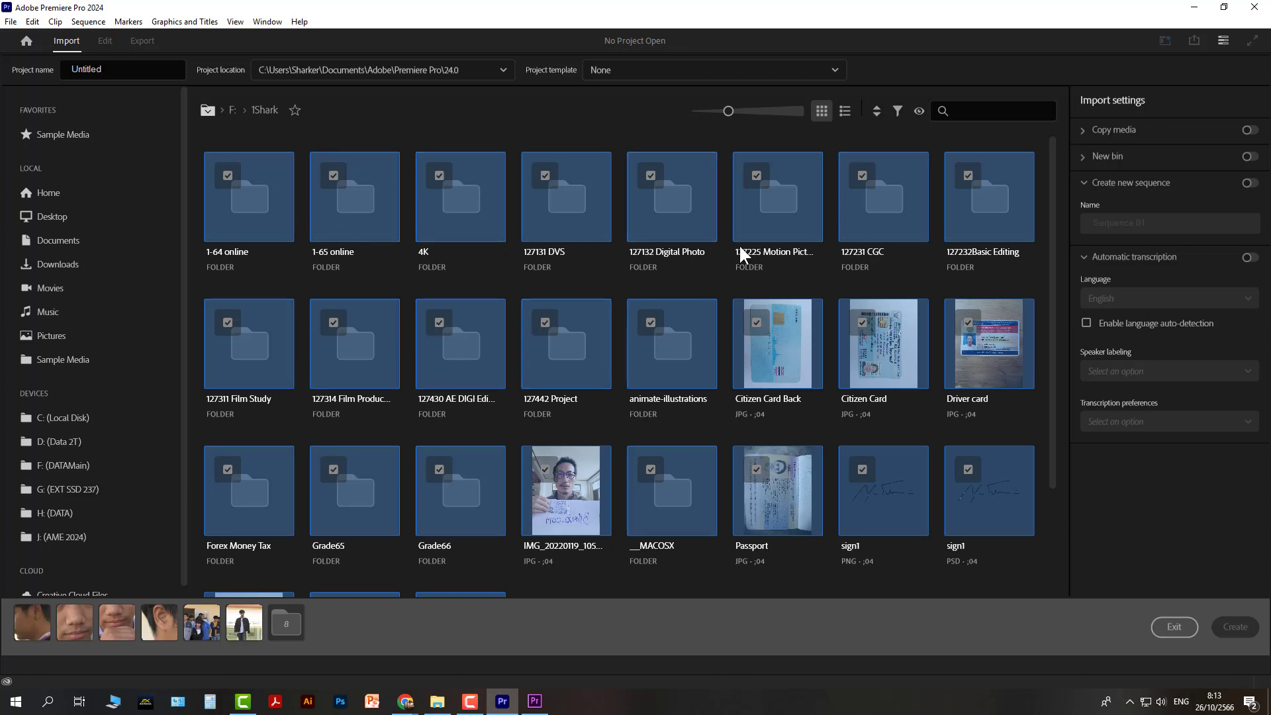
pyautogui.doubleClick(978, 224)
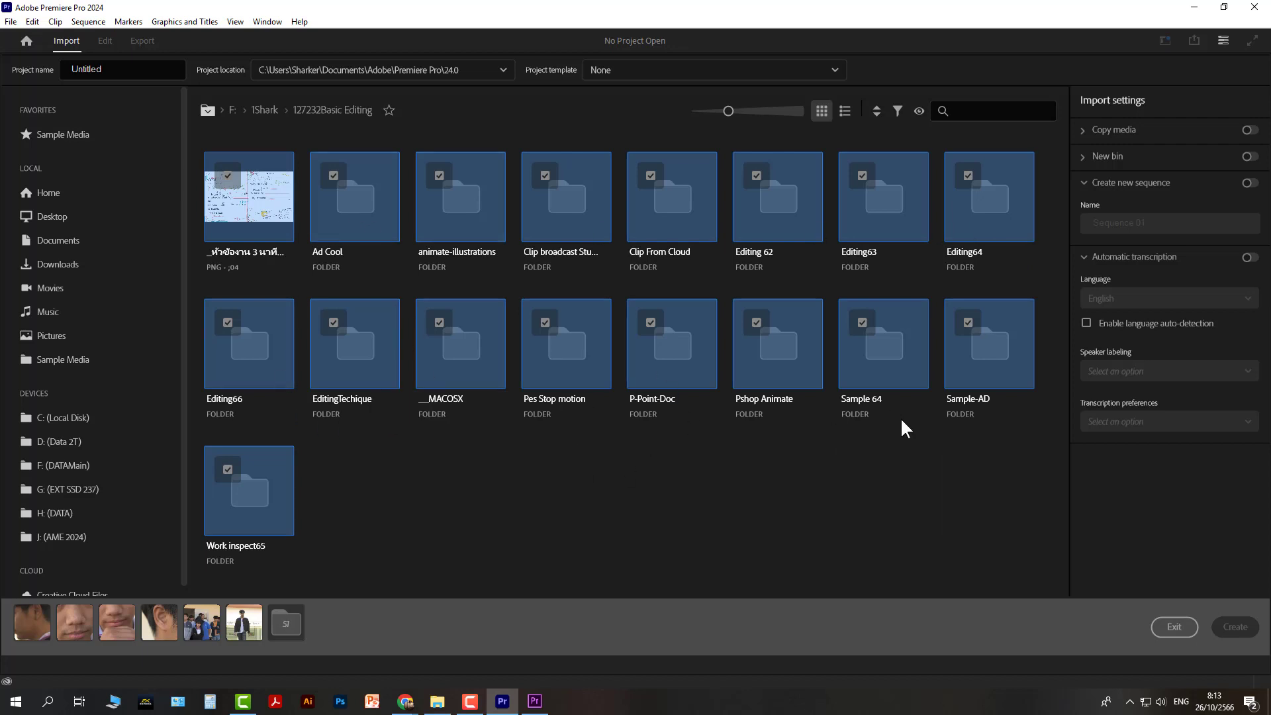
pyautogui.doubleClick(242, 361)
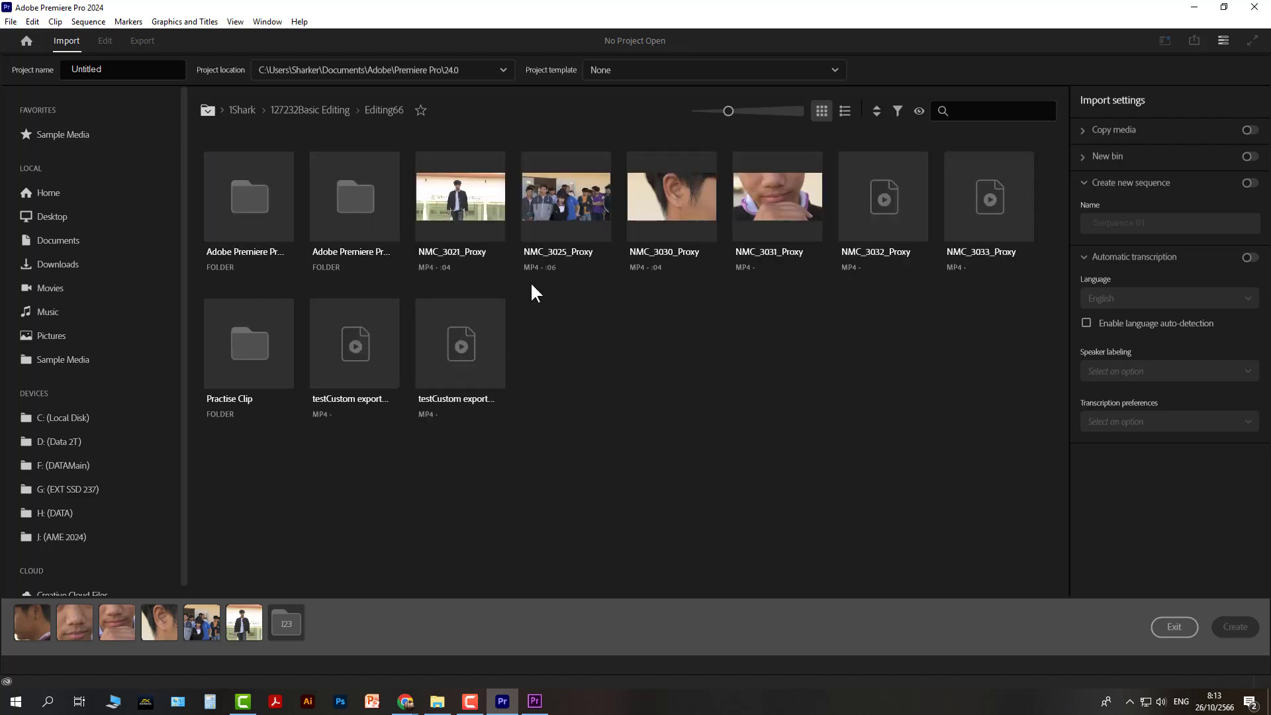
# Select the six proxy clips from NMC_3021_Proxy to NMC_3033_Proxy for import
pyautogui.click(444, 219)
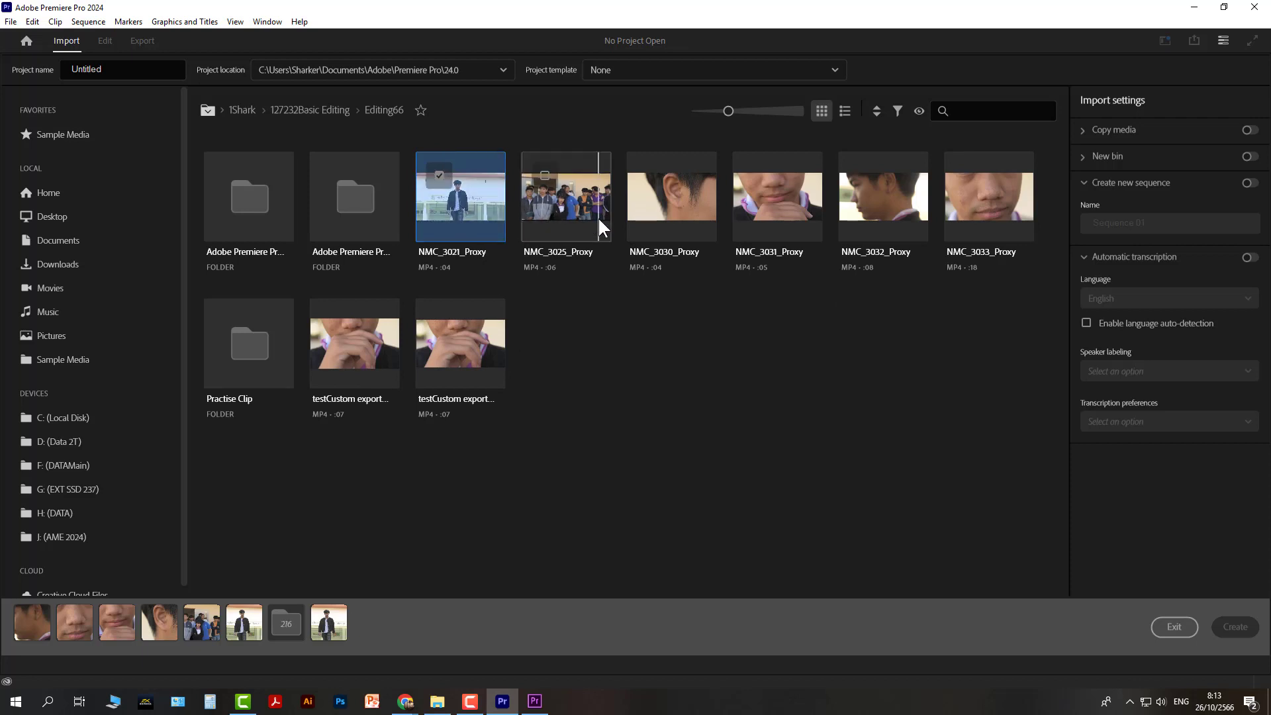
pyautogui.keyDown('shift'); pyautogui.click(995, 229); pyautogui.keyUp('shift')
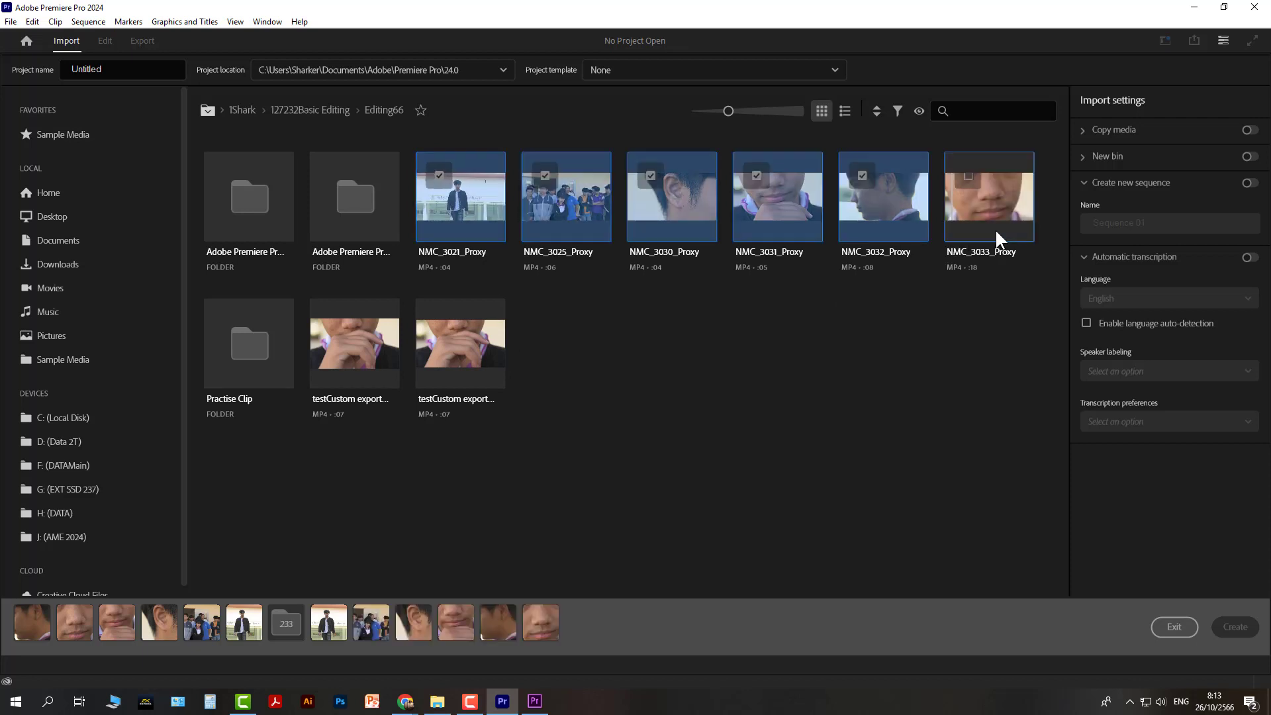
pyautogui.click(968, 174)
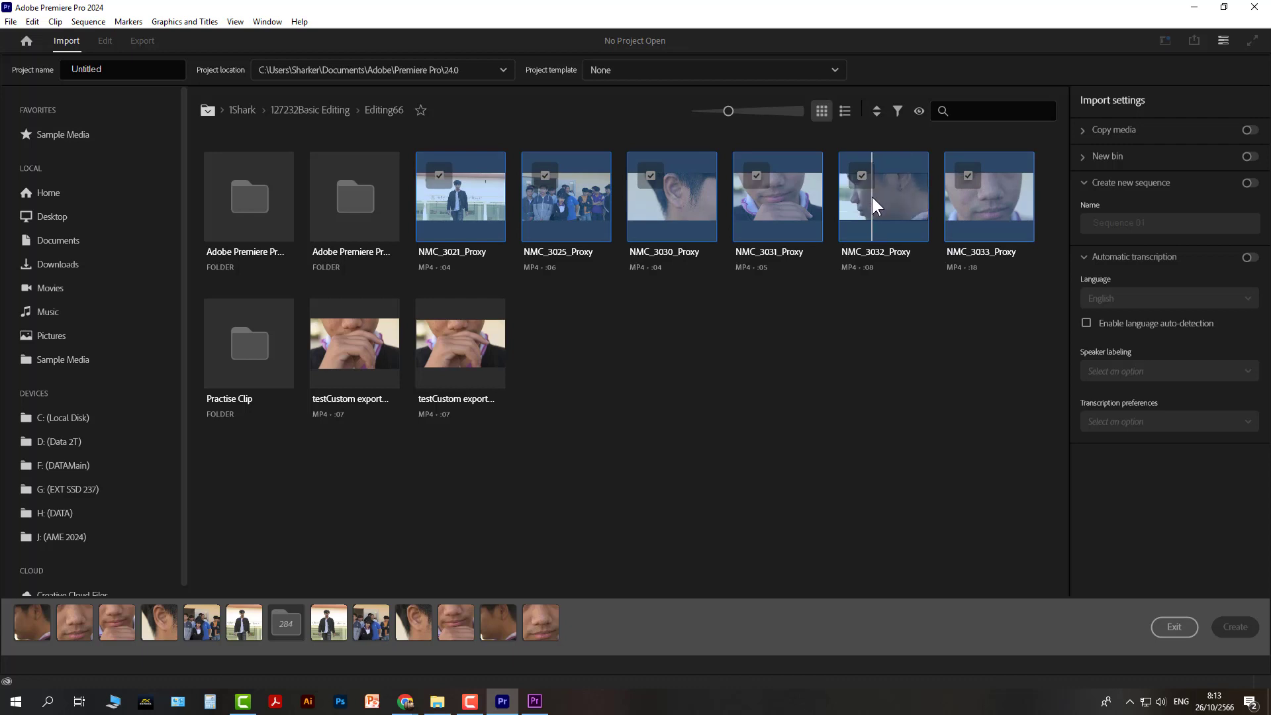
# Change the proxy clip selection to only NMC_3031_Proxy and NMC_3033_Proxy
pyautogui.keyDown('shift'); pyautogui.click(794, 216); pyautogui.keyUp('shift')
pyautogui.click(662, 218)
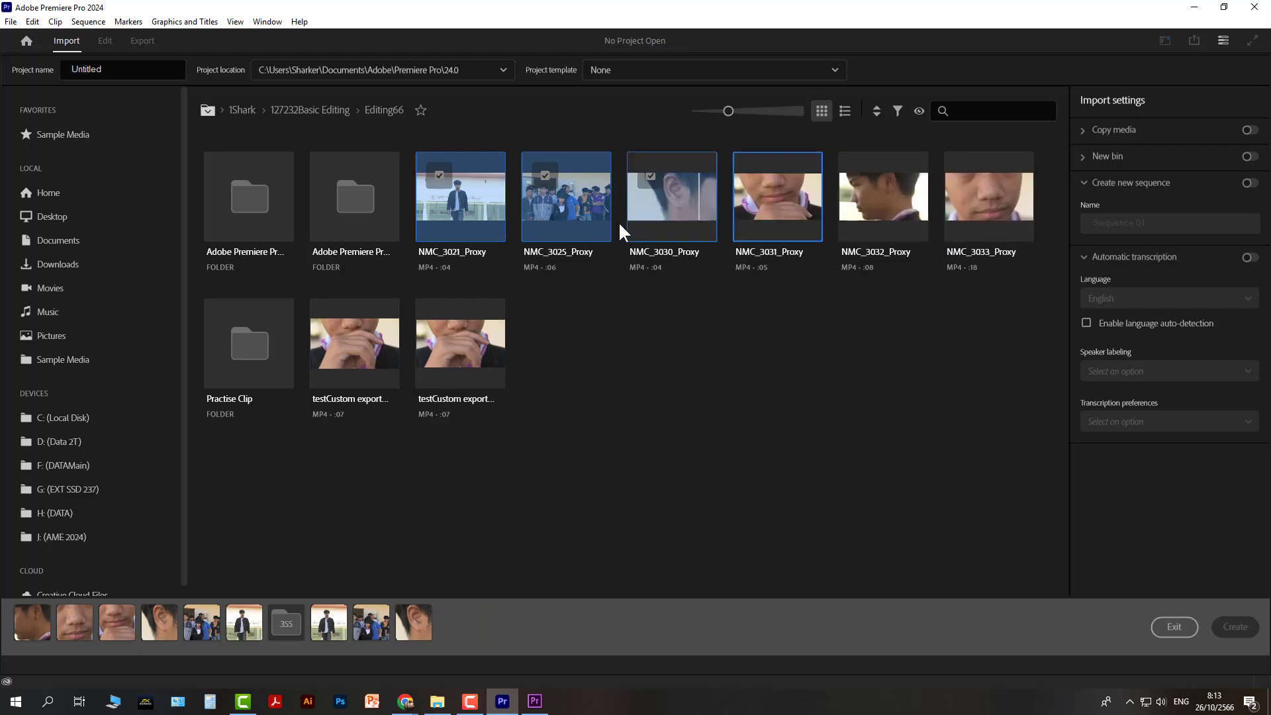
pyautogui.click(573, 219)
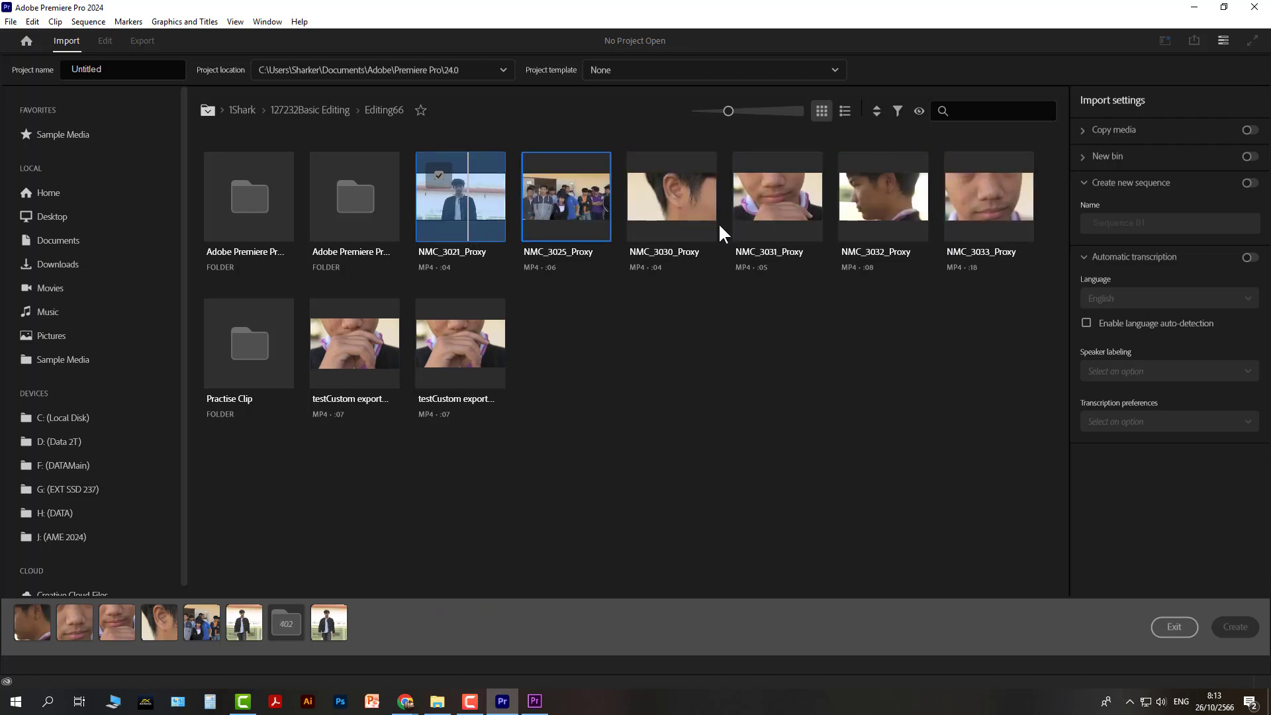
pyautogui.click(773, 212)
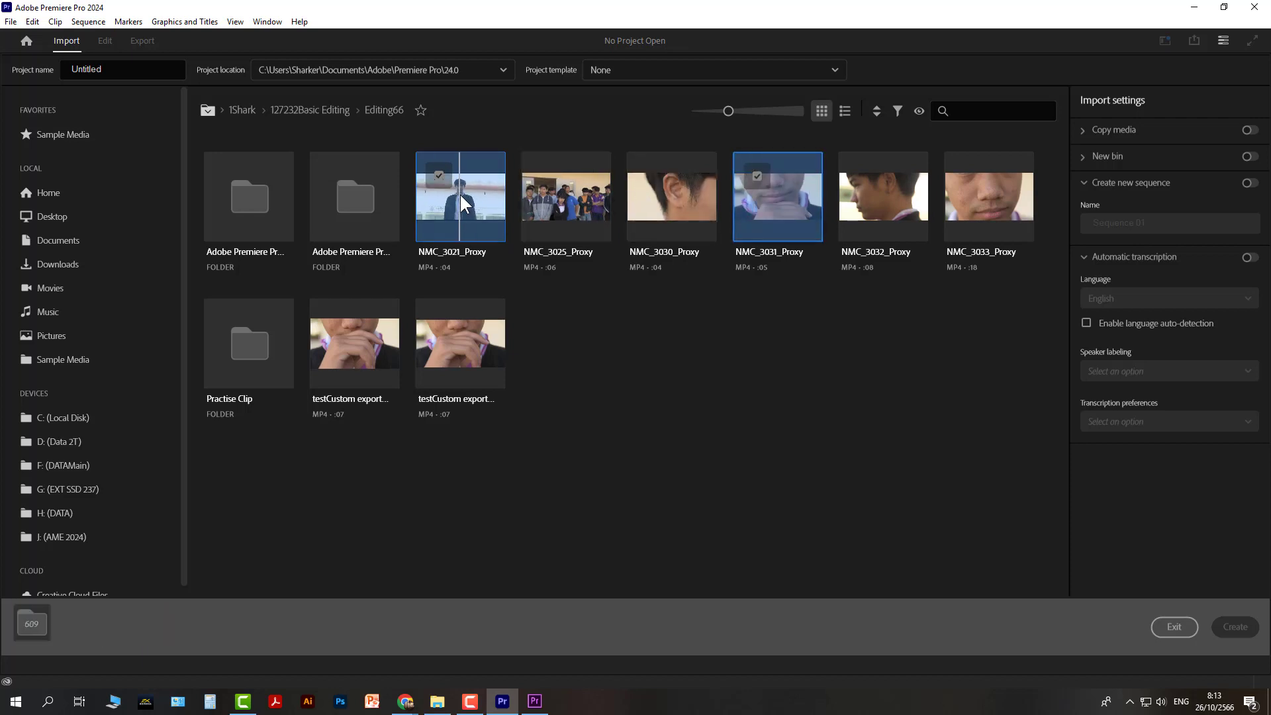
pyautogui.click(1013, 217)
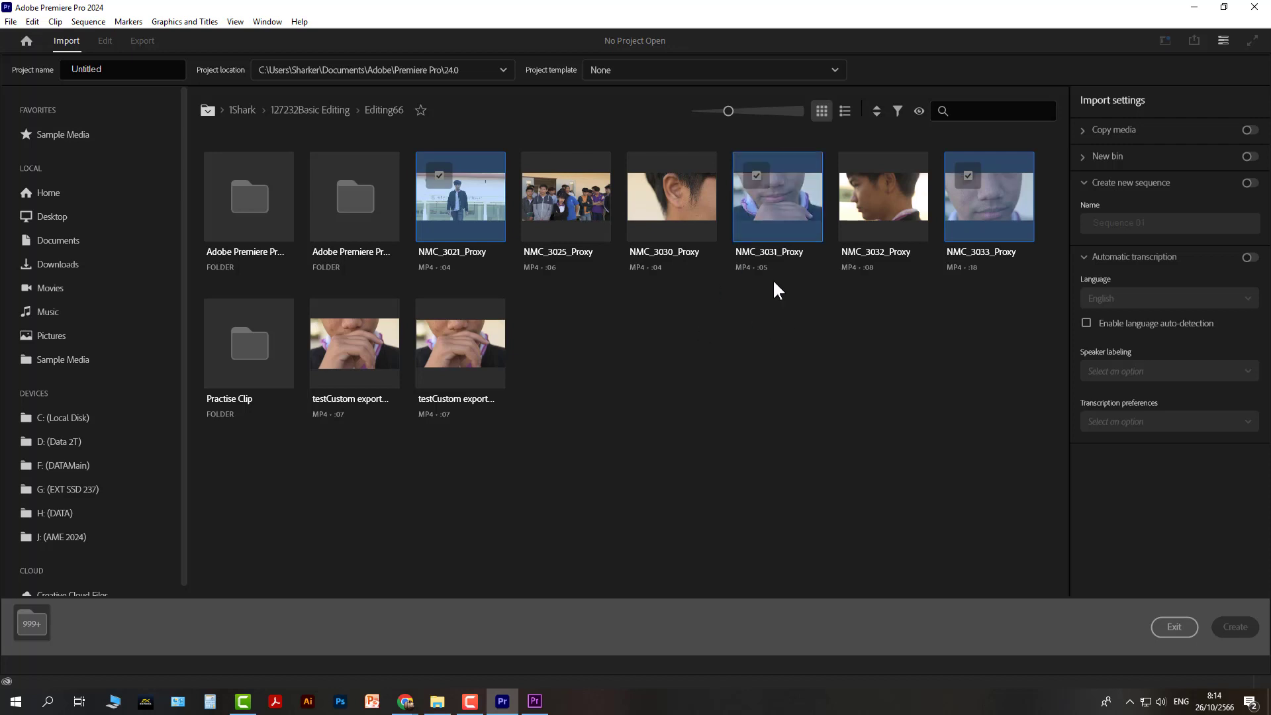
pyautogui.click(437, 184)
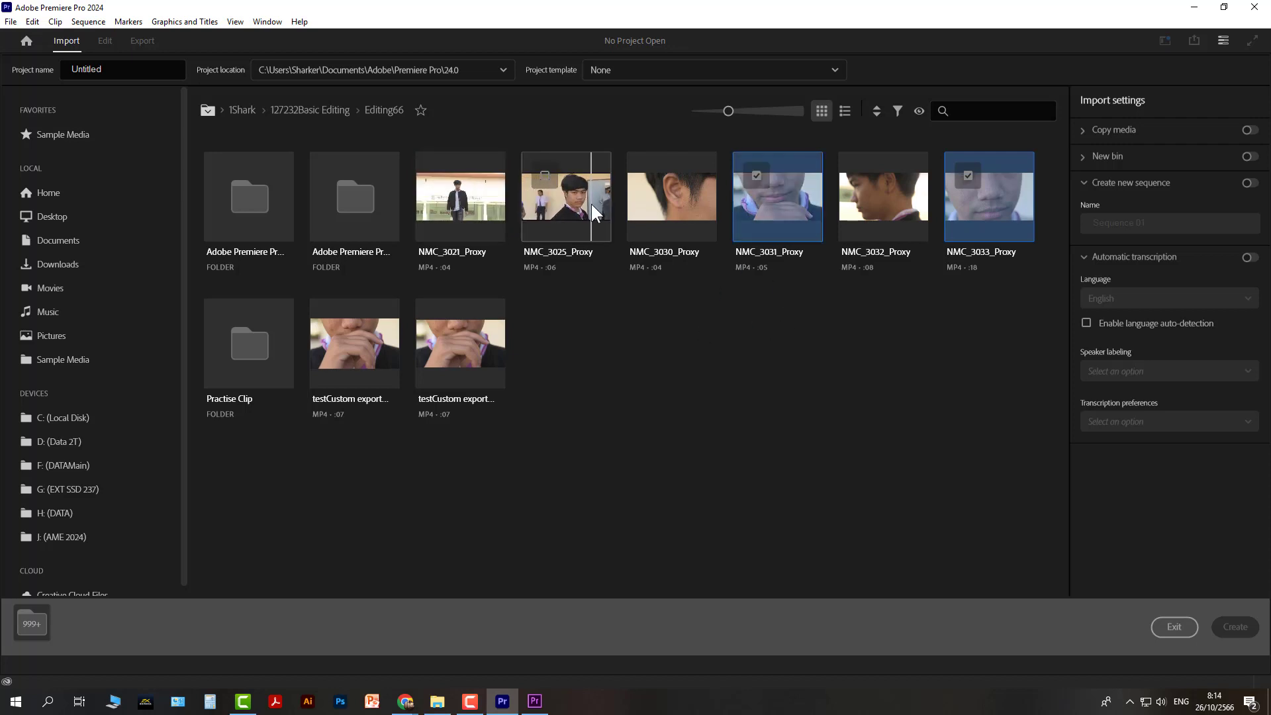
# Open the St Cut w1 folder inside Practise Clip in the media browser
pyautogui.doubleClick(247, 360)
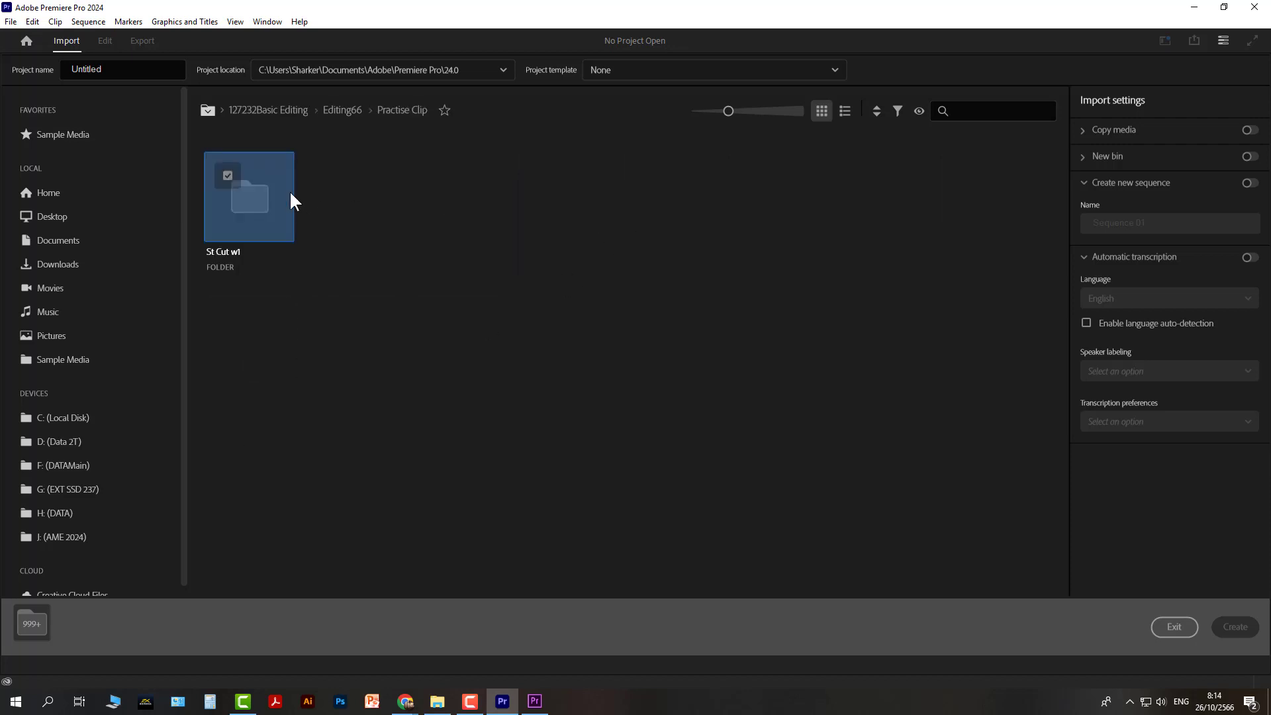
pyautogui.doubleClick(257, 211)
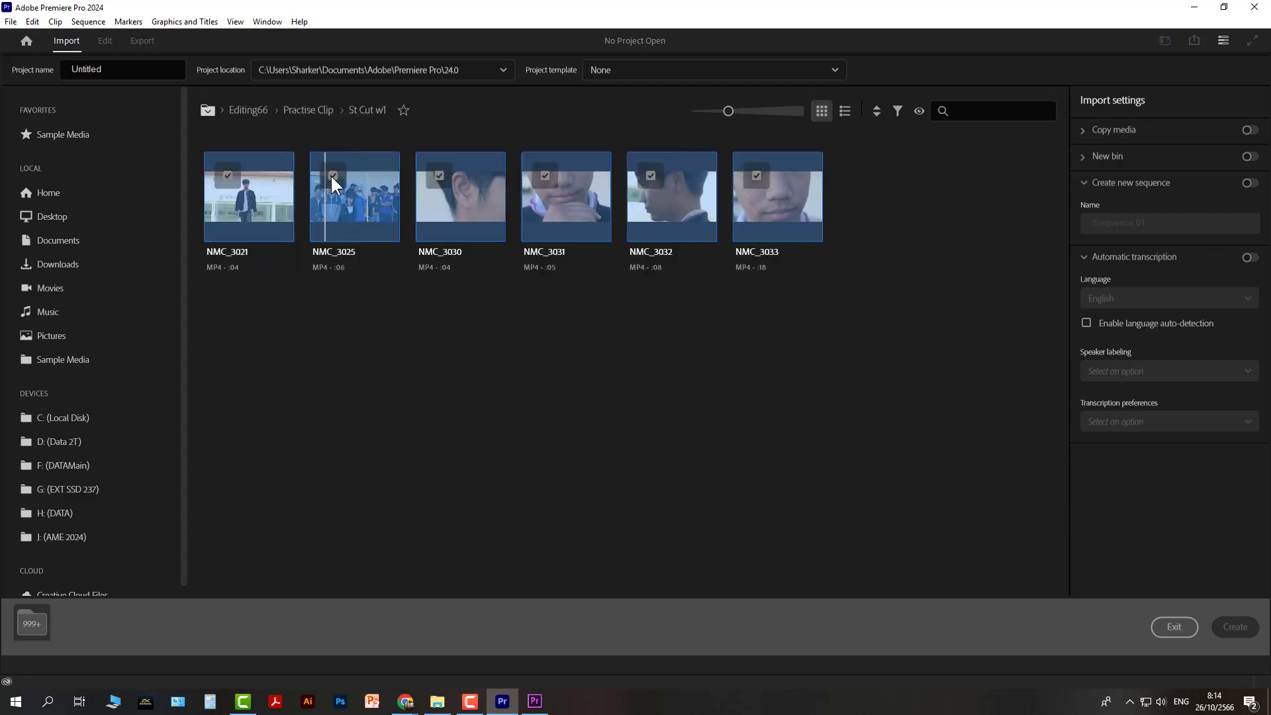
pyautogui.click(333, 177)
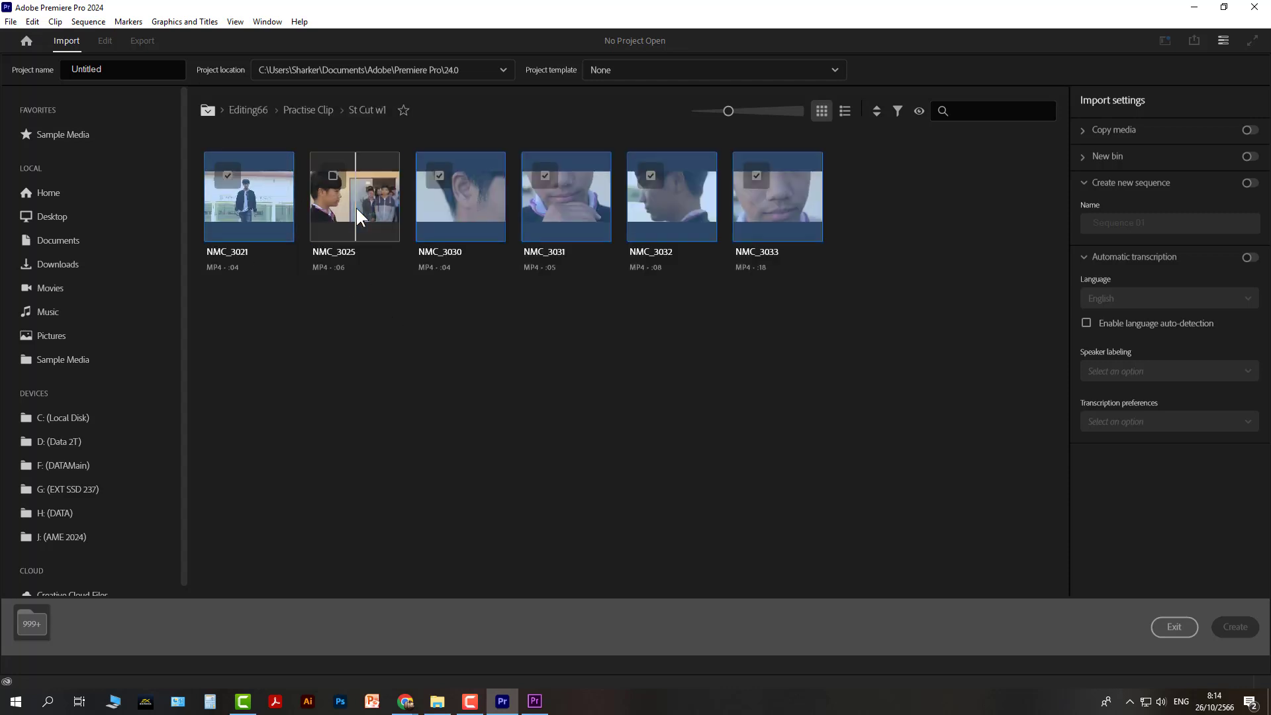
pyautogui.click(228, 175)
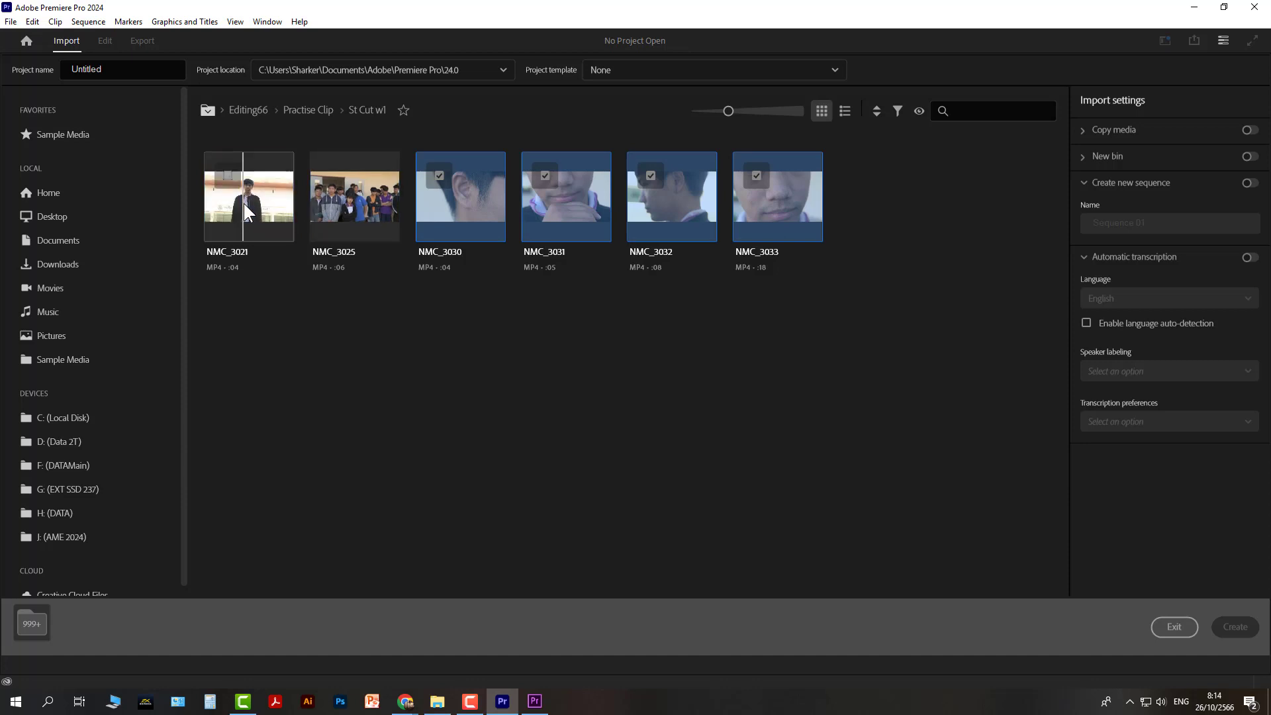
pyautogui.click(227, 176)
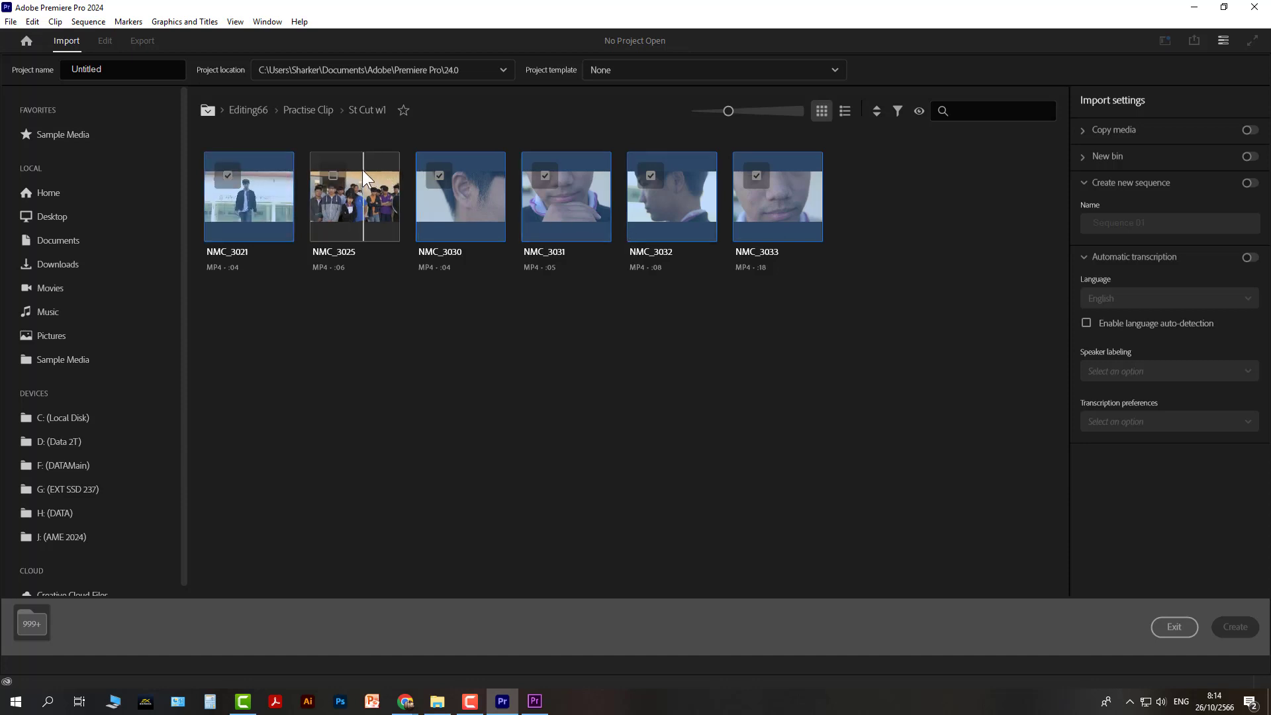
pyautogui.click(333, 175)
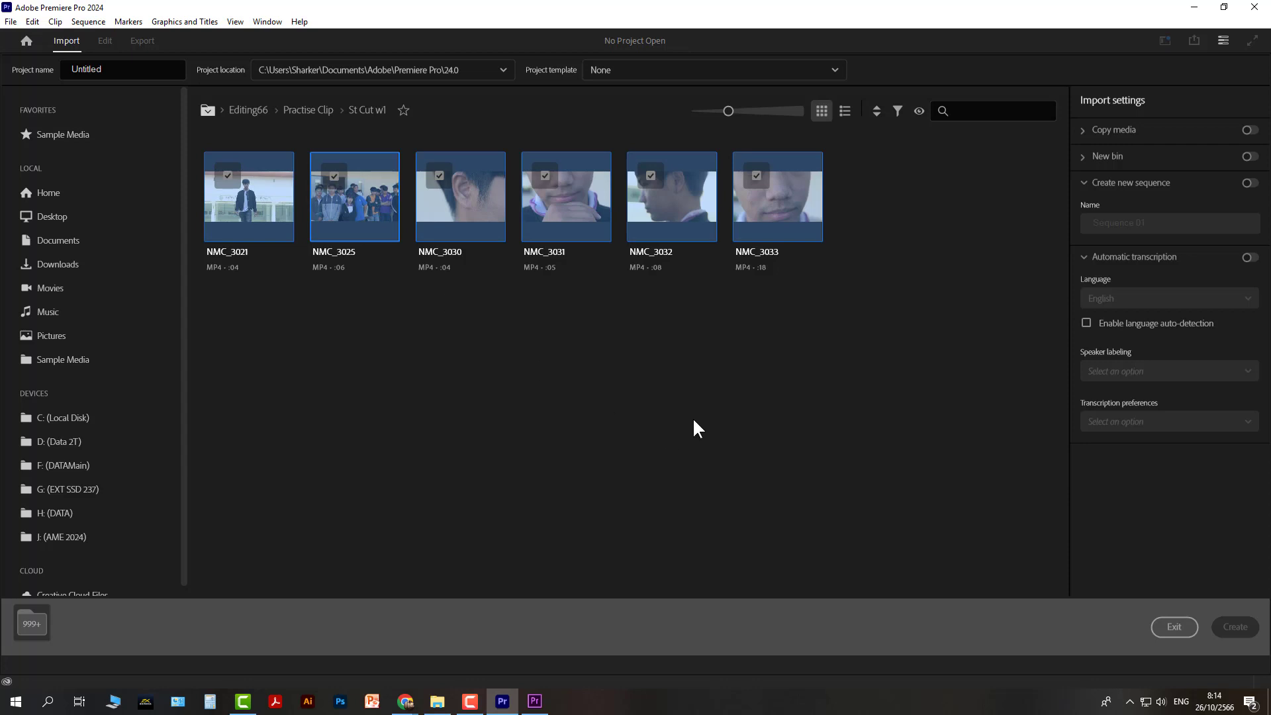
# Clear all the media collected for the new project with Clear All
pyautogui.click(27, 637)
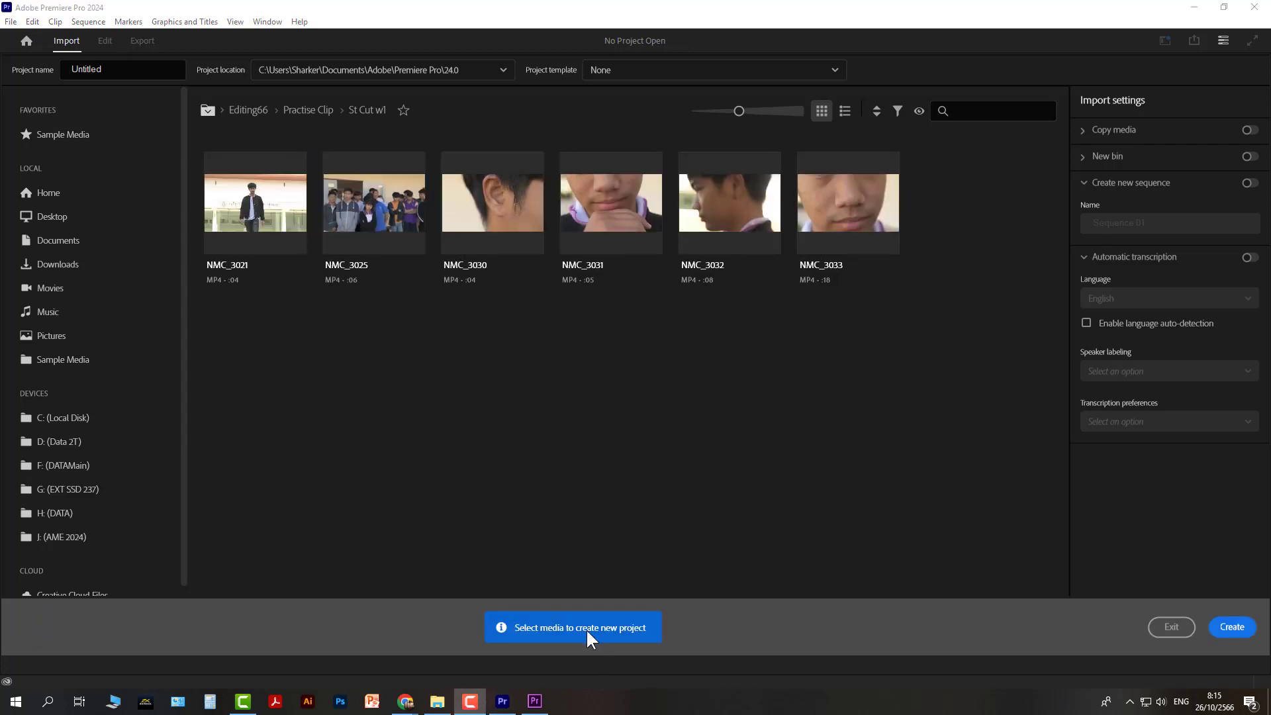
pyautogui.rightClick(26, 625)
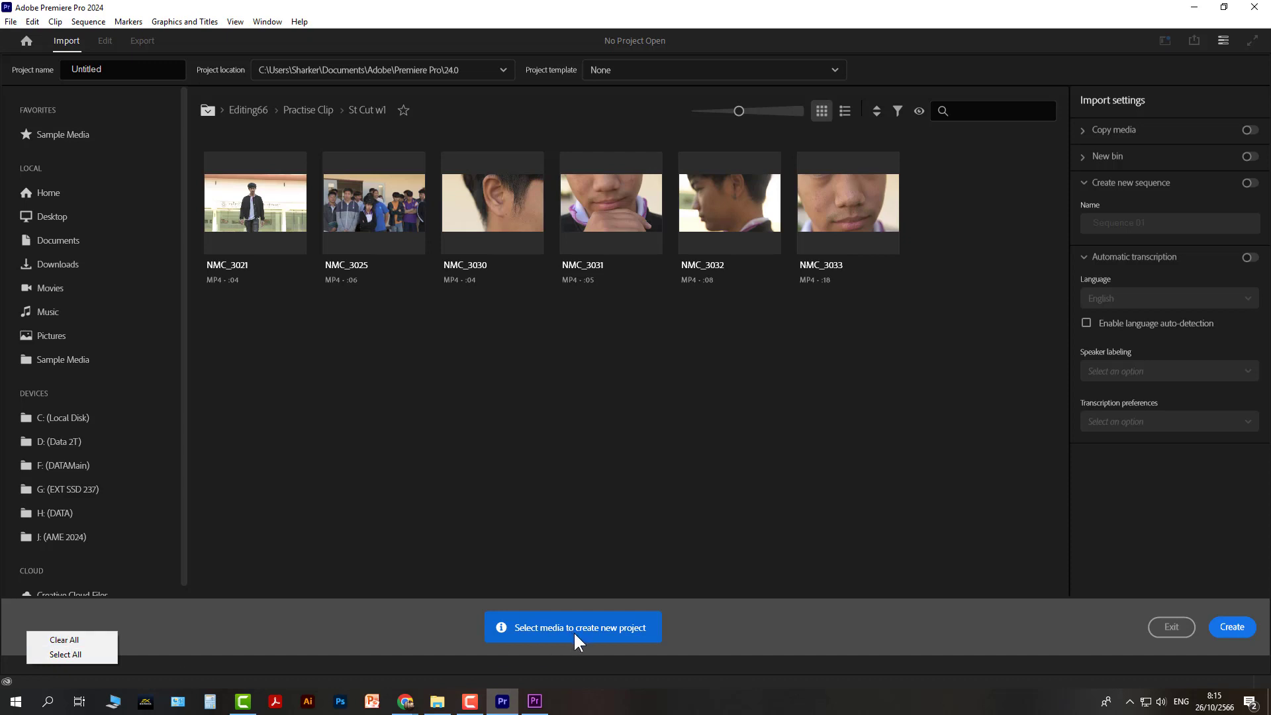
# Select the St Cut w1 clips for import in the order NMC_3033, NMC_3021, NMC_3025, NMC_3030, NMC_3031, NMC_3032
pyautogui.click(850, 200)
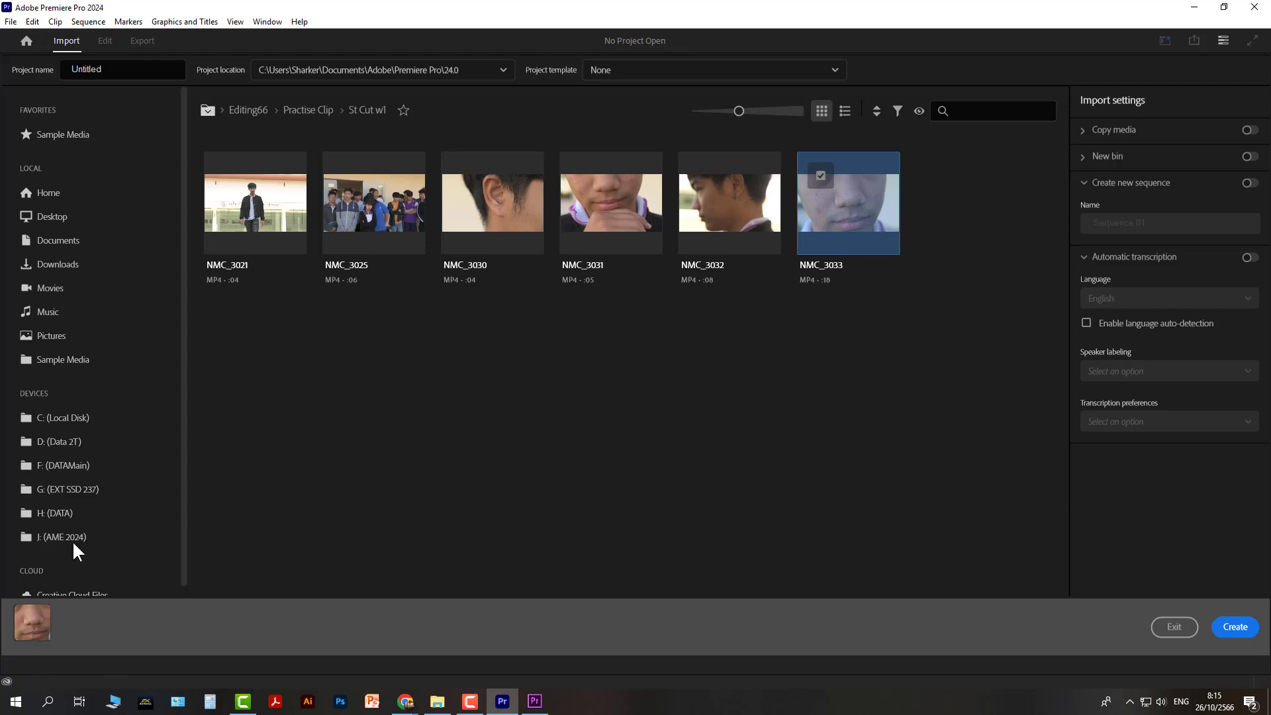
pyautogui.click(253, 244)
pyautogui.click(423, 209)
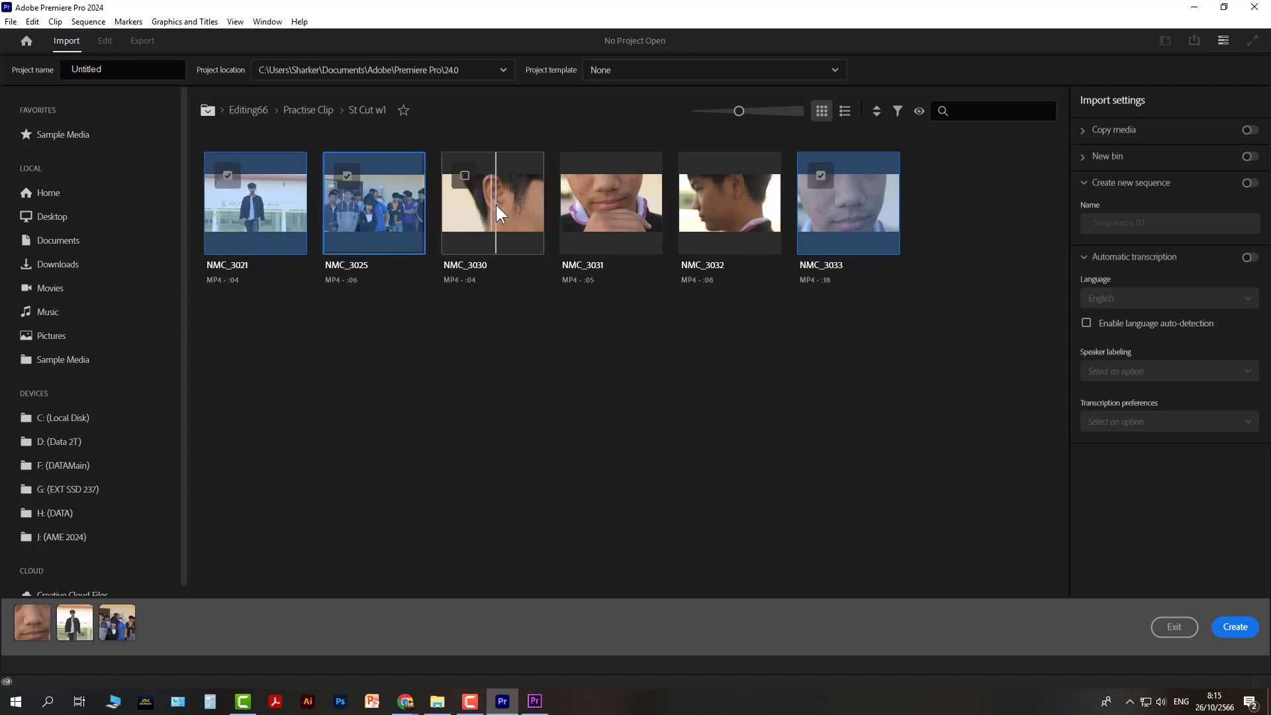
pyautogui.click(523, 203)
pyautogui.click(590, 200)
pyautogui.click(705, 210)
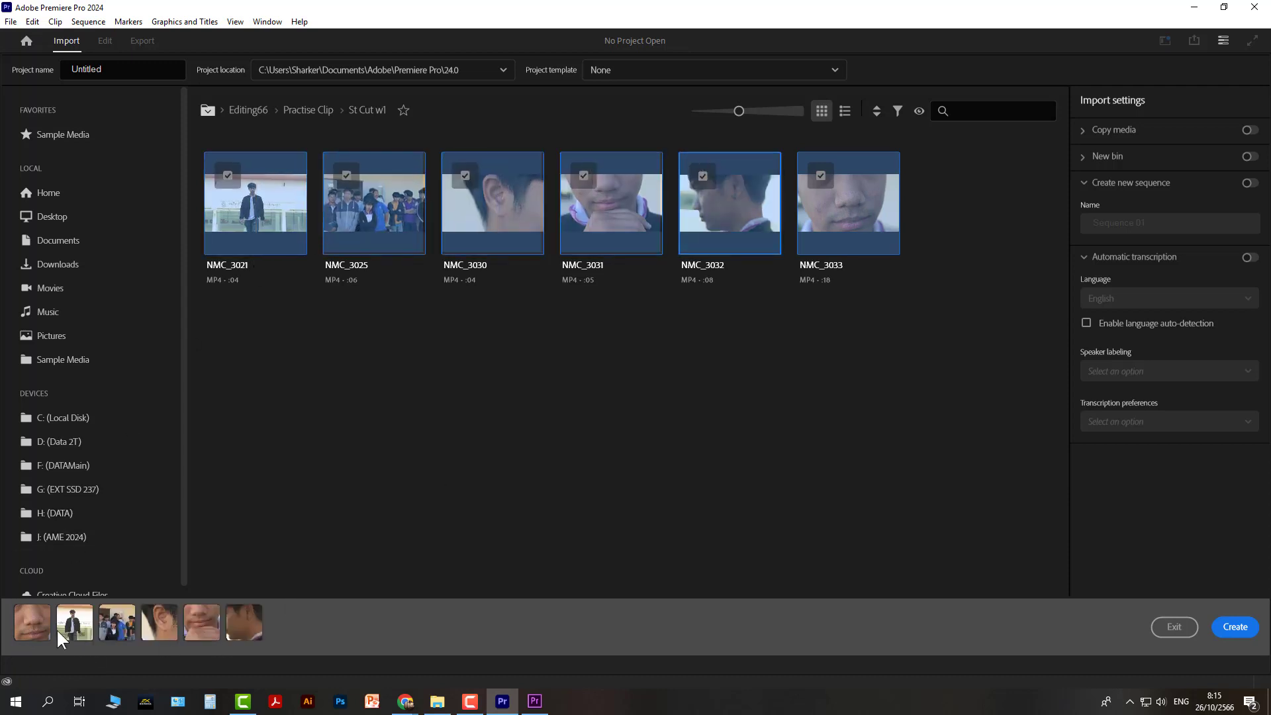
# Create the Untitled project with the selected St Cut w1 clips, replacing the existing project of that name
pyautogui.rightClick(22, 626)
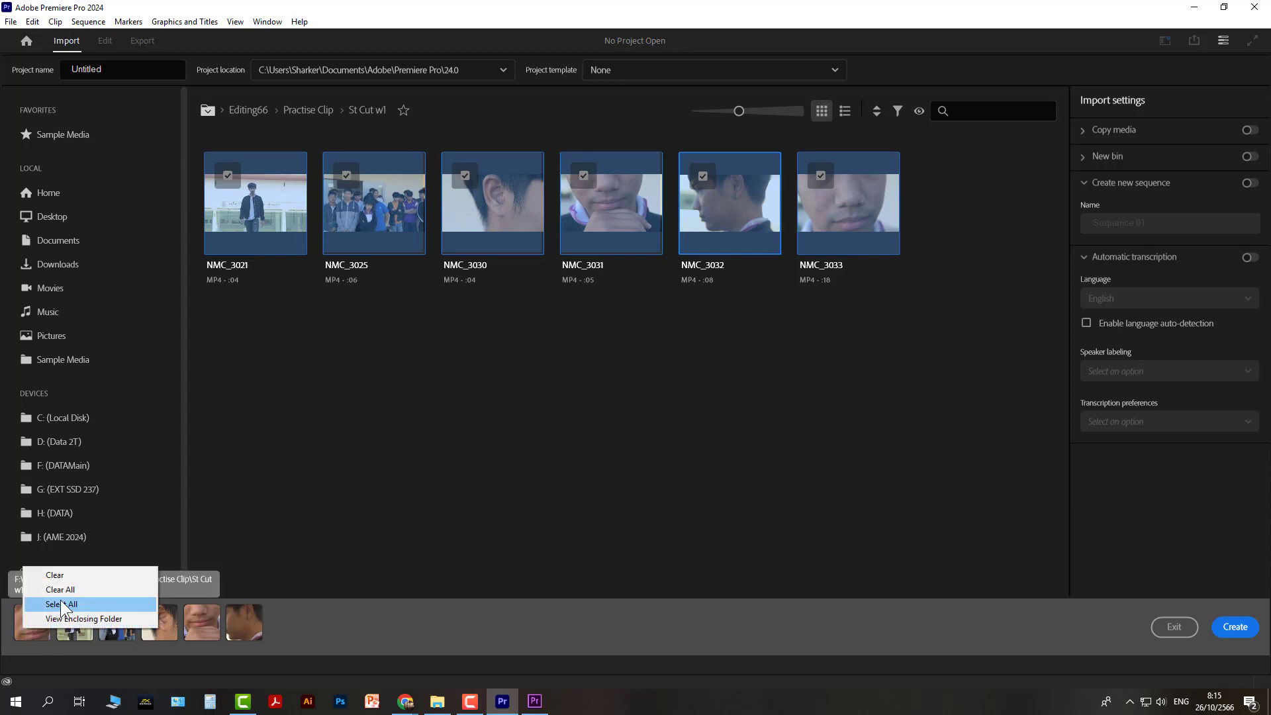
pyautogui.click(388, 434)
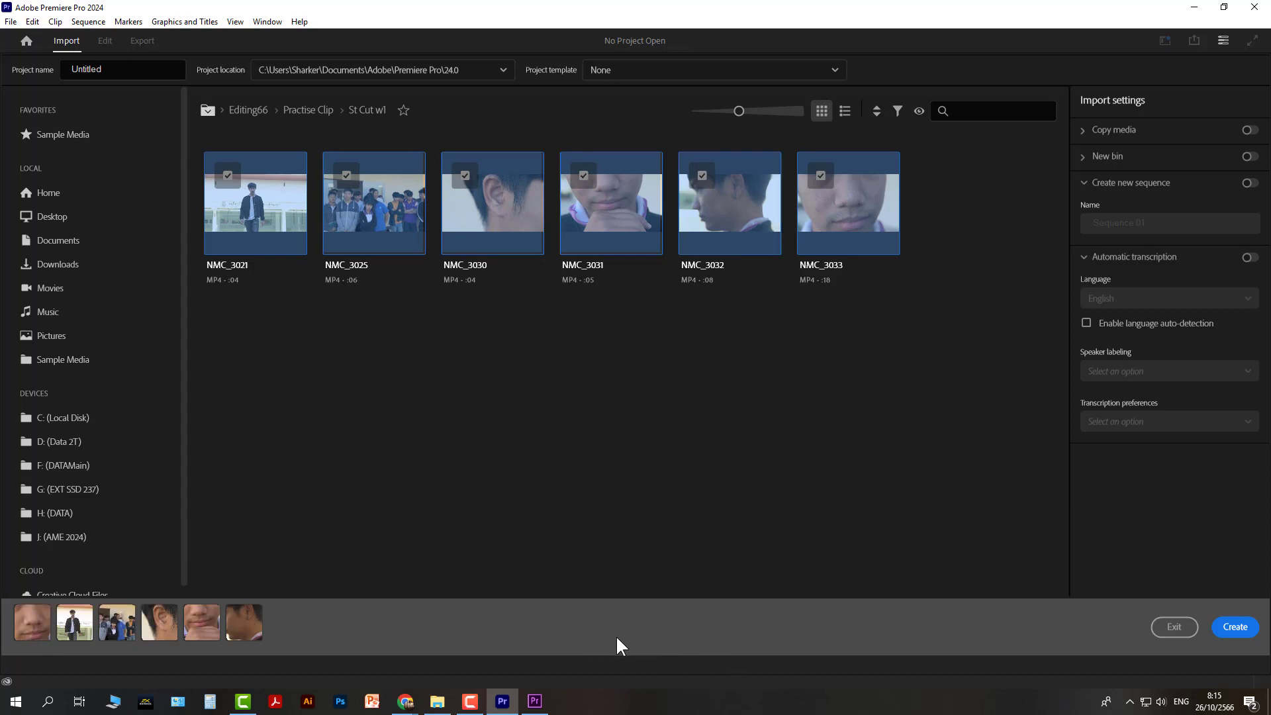
pyautogui.click(1233, 628)
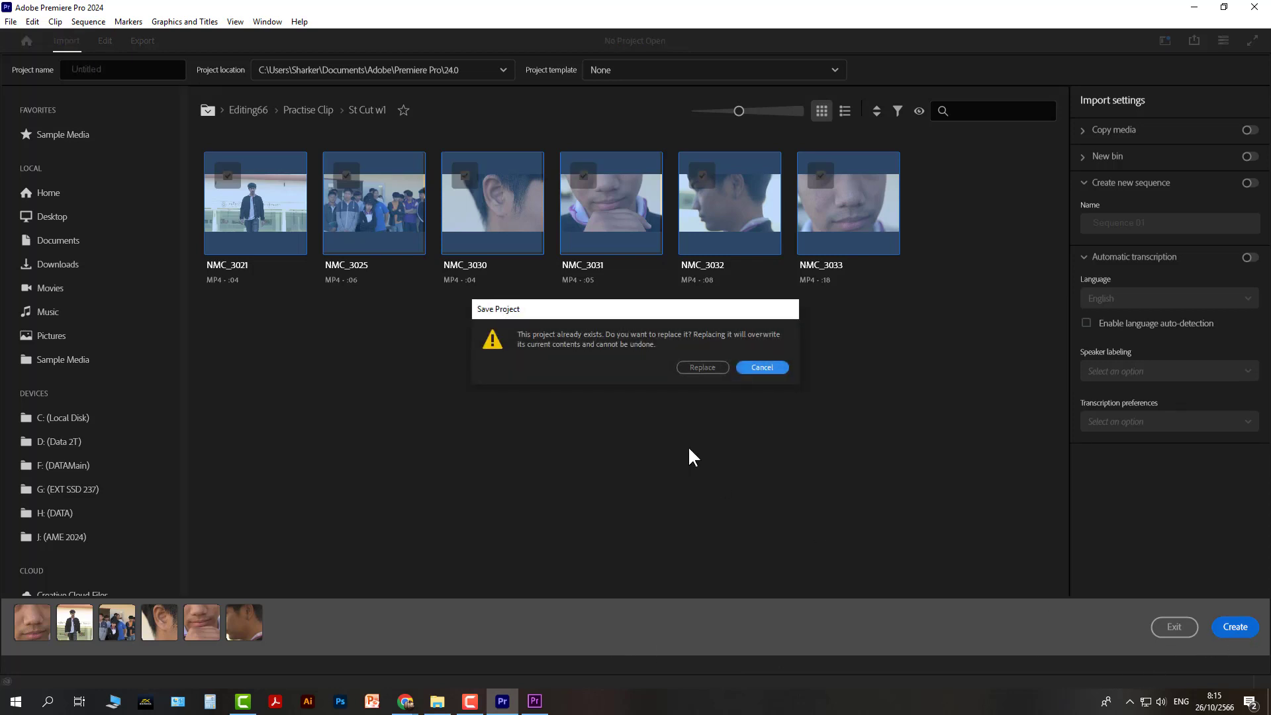
pyautogui.click(706, 366)
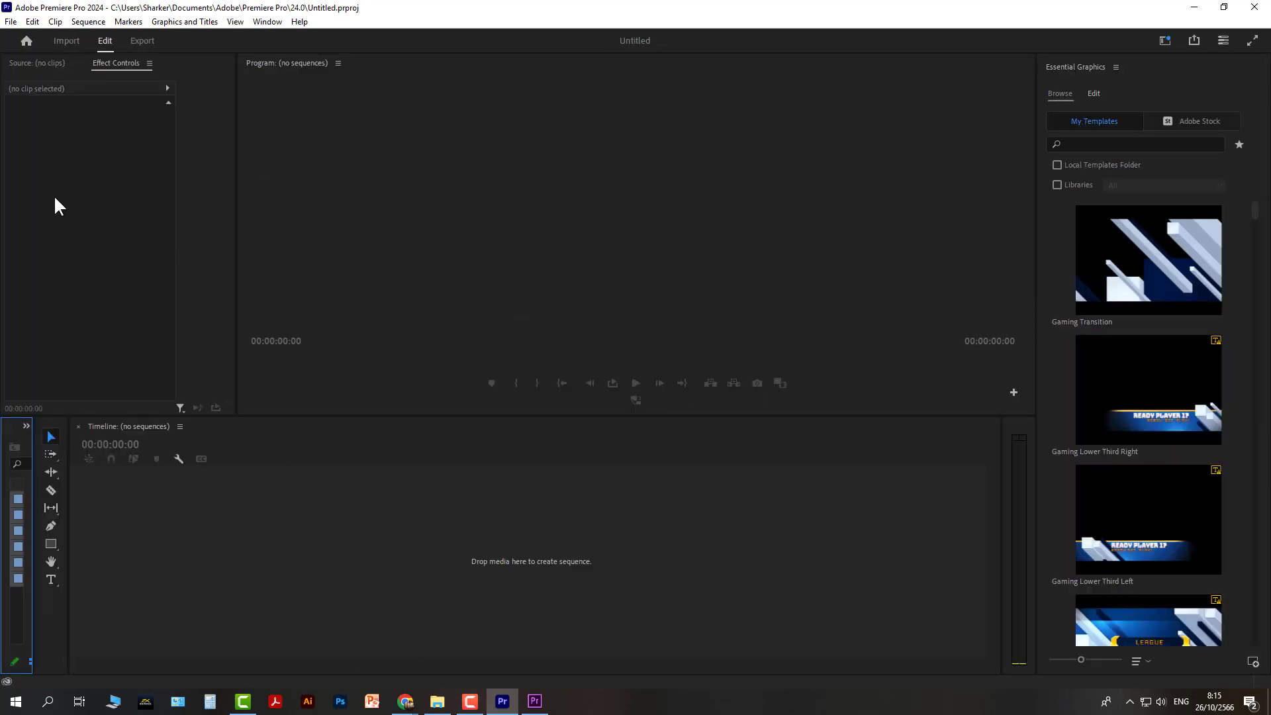
# Expand the collapsed Project panel and widen it until the clips' Frame Rate and Media Start columns show
pyautogui.click(64, 39)
pyautogui.click(26, 426)
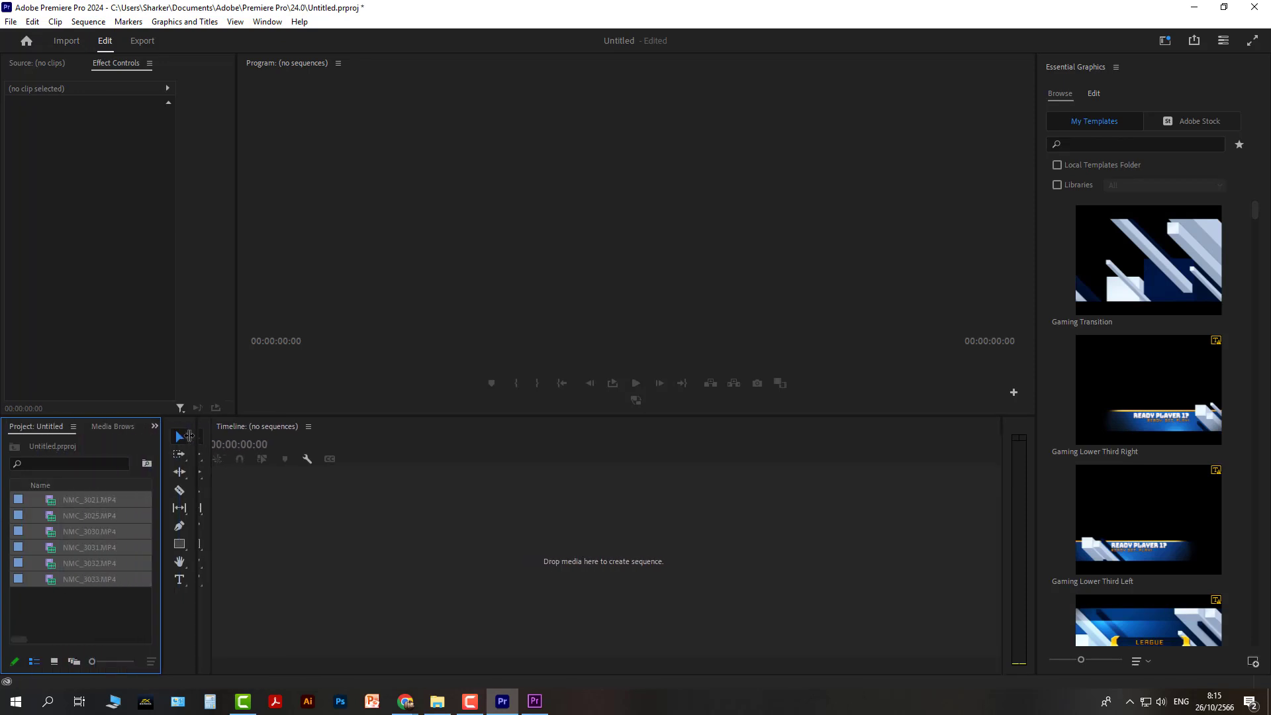
pyautogui.moveTo(255, 437); pyautogui.dragTo(289, 437)
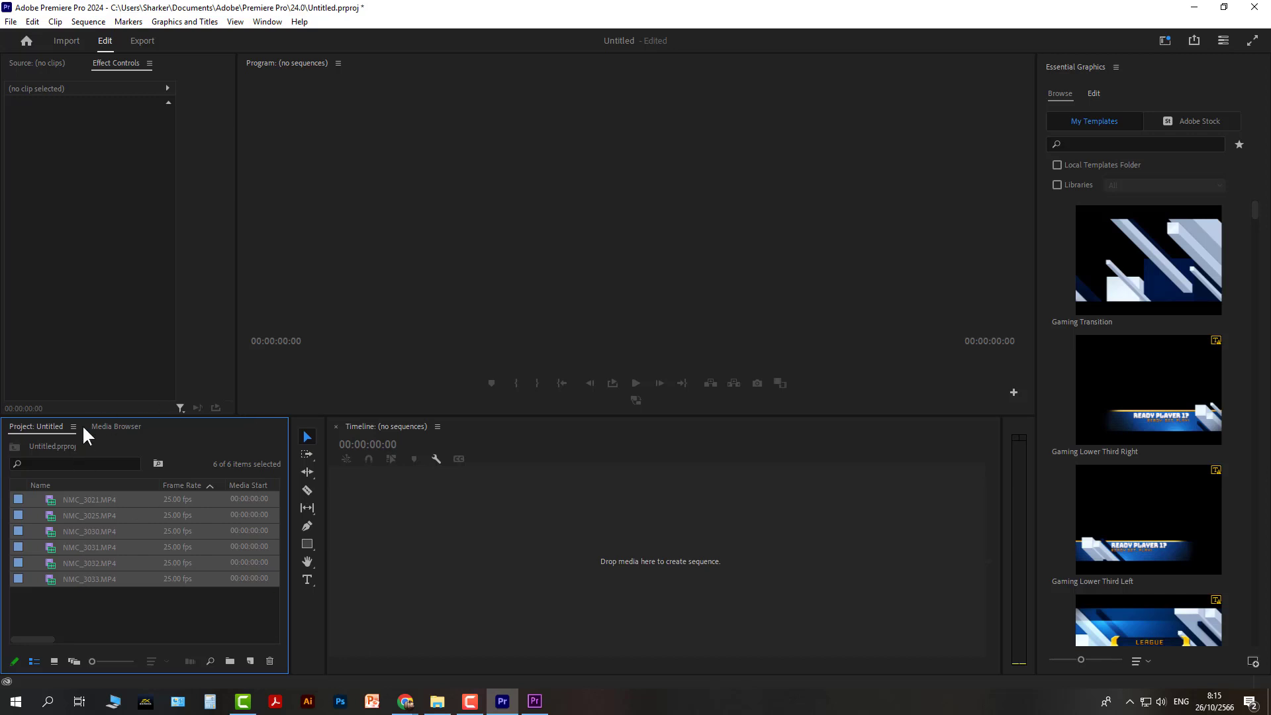
pyautogui.click(73, 426)
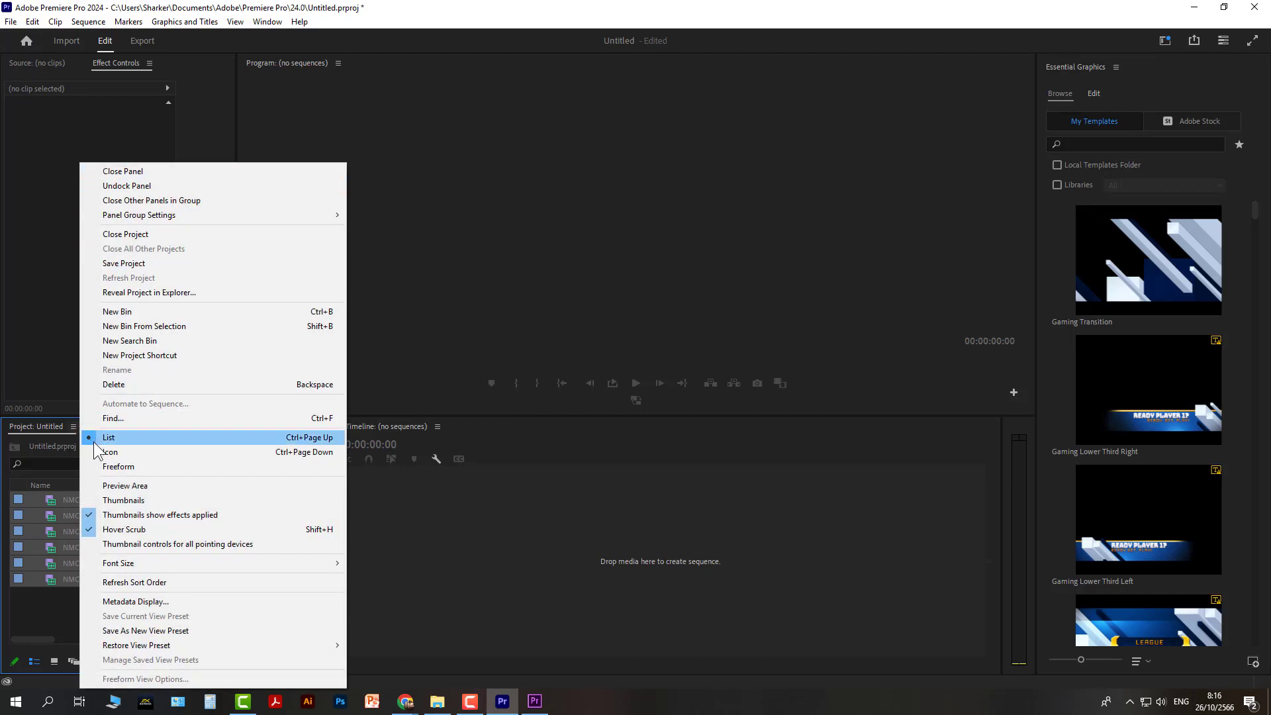
pyautogui.click(74, 425)
pyautogui.click(73, 427)
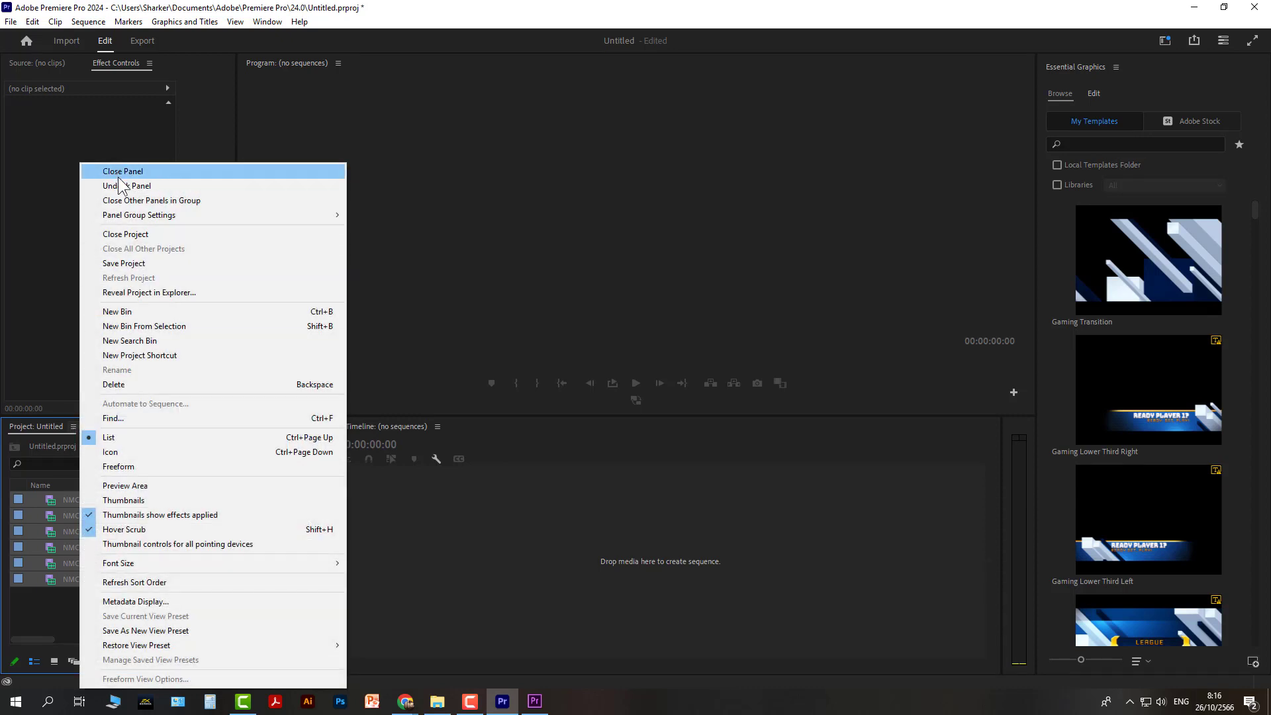
# Close the Essential Graphics panel in the editing workspace
pyautogui.click(271, 24)
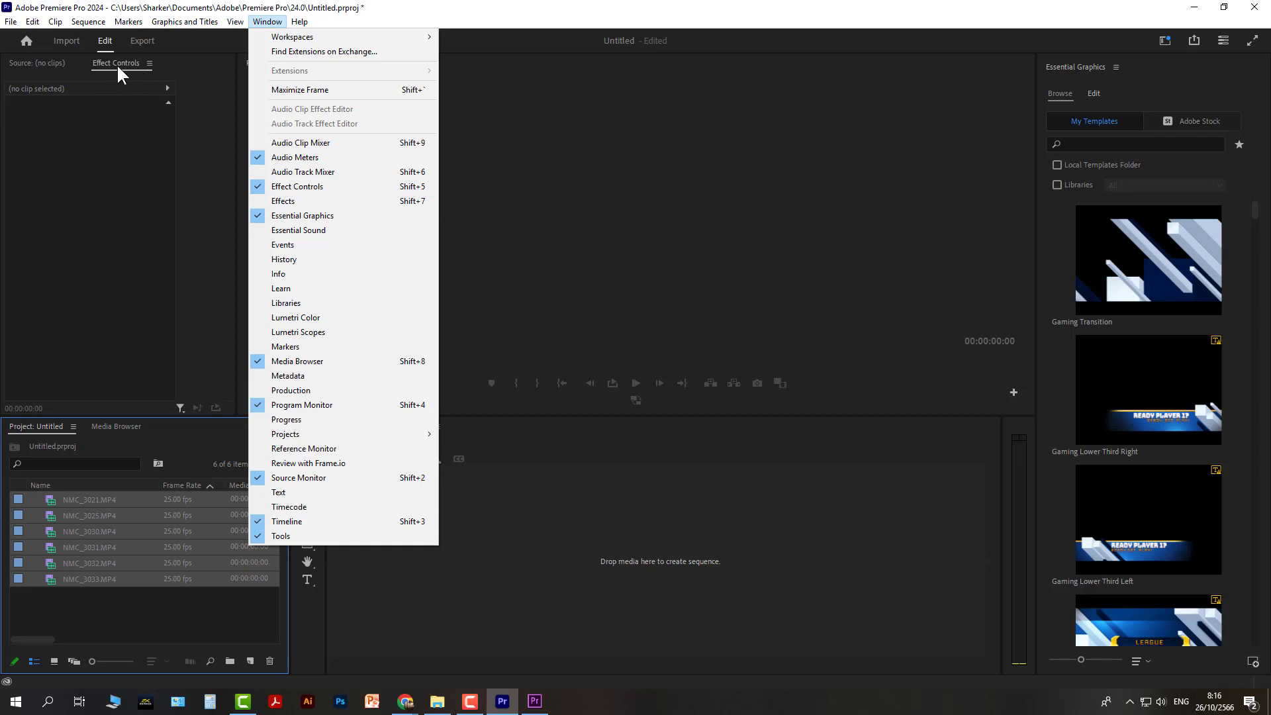
pyautogui.click(259, 216)
pyautogui.click(1116, 67)
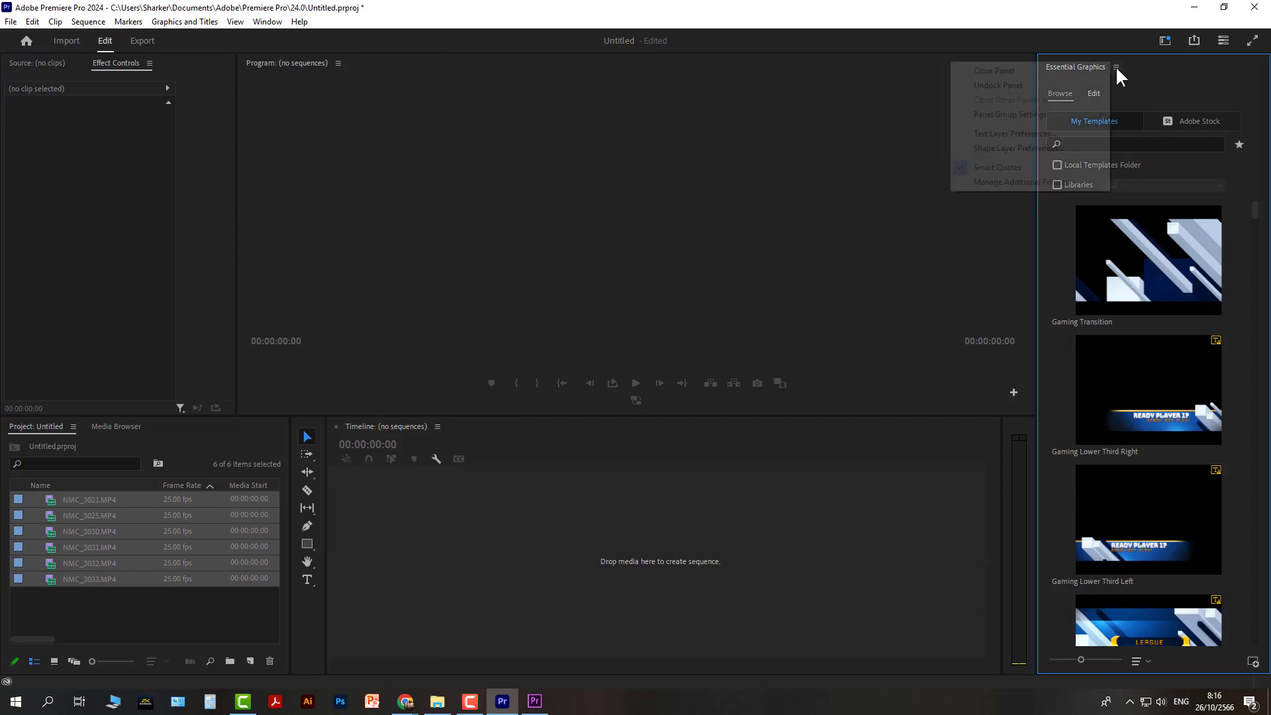
pyautogui.click(1058, 75)
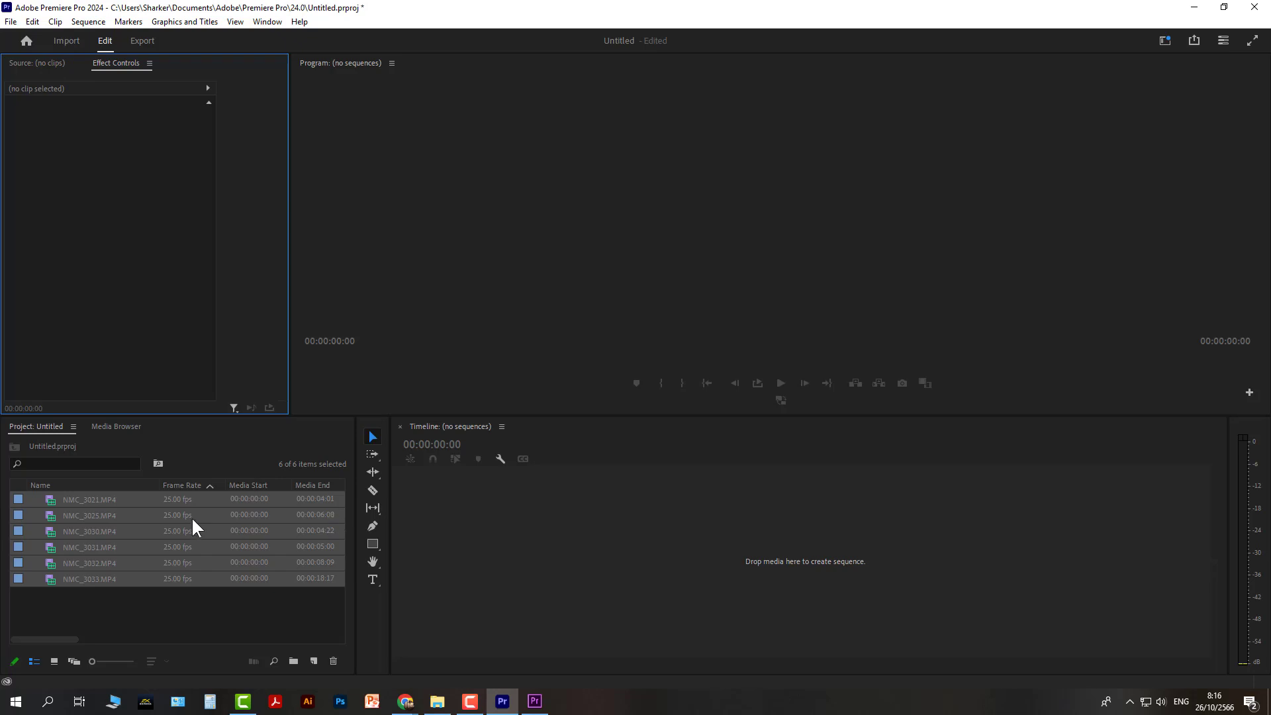
# Select only the NMC_3021.MP4 clip, view its export settings, and return to the editing workspace
pyautogui.click(73, 502)
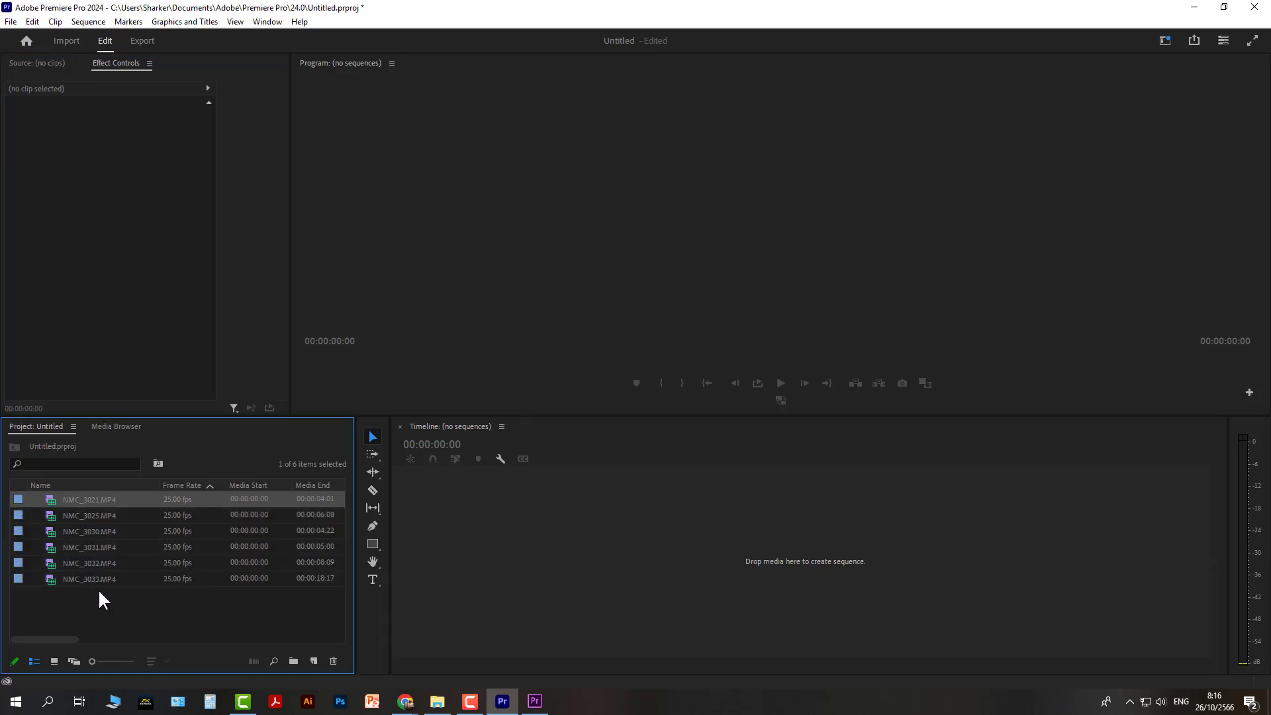
pyautogui.click(143, 42)
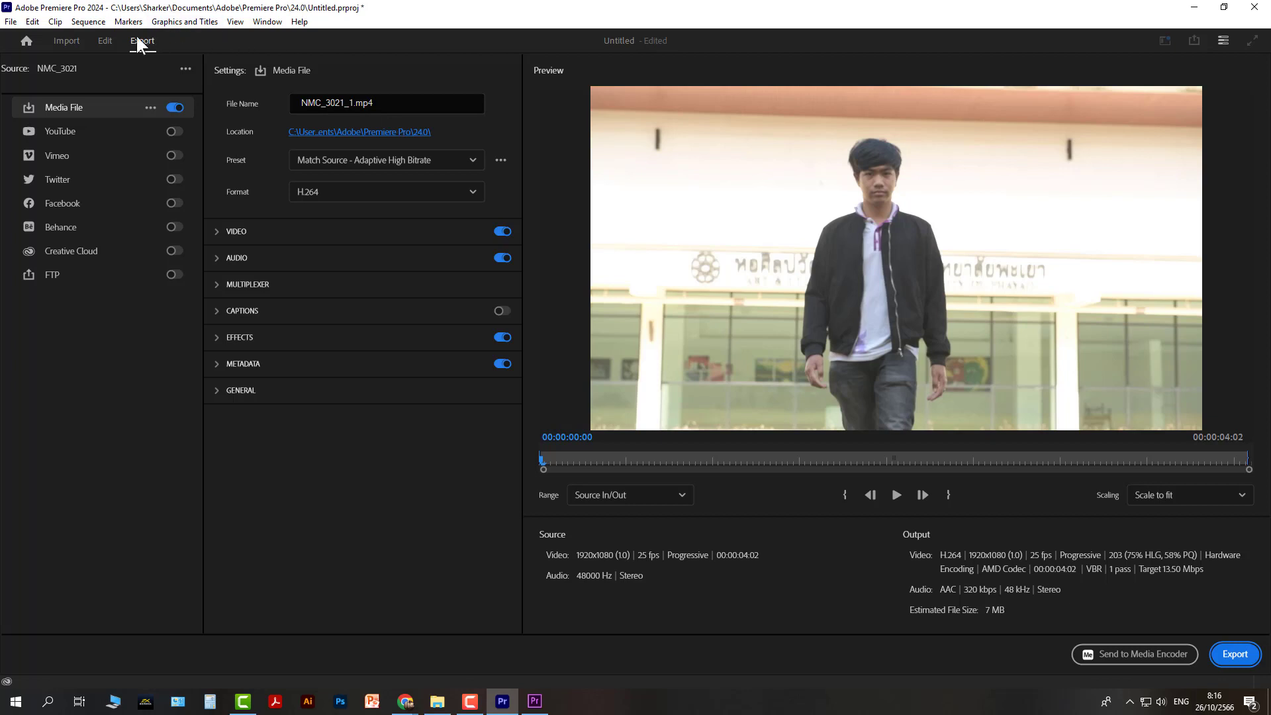
pyautogui.click(107, 40)
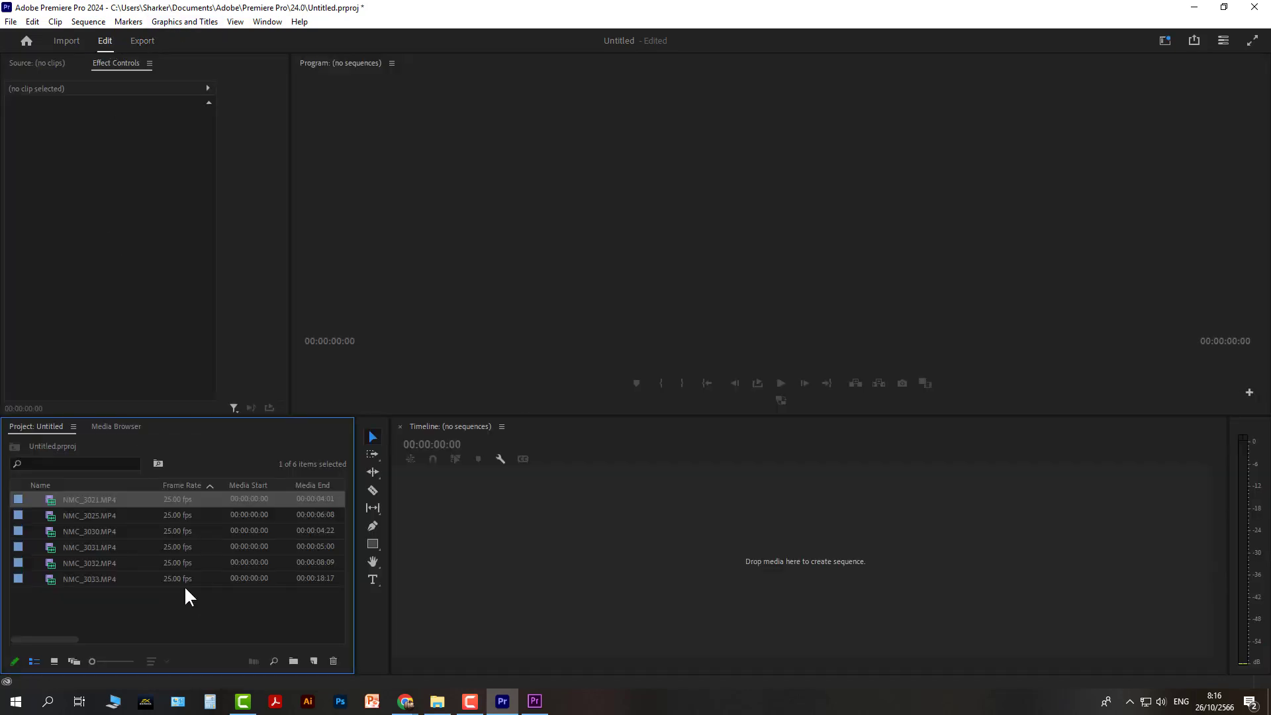
# Switch between Premiere Pro 2020 and Premiere Pro 2024 to compare their workspace layouts
pyautogui.click(535, 703)
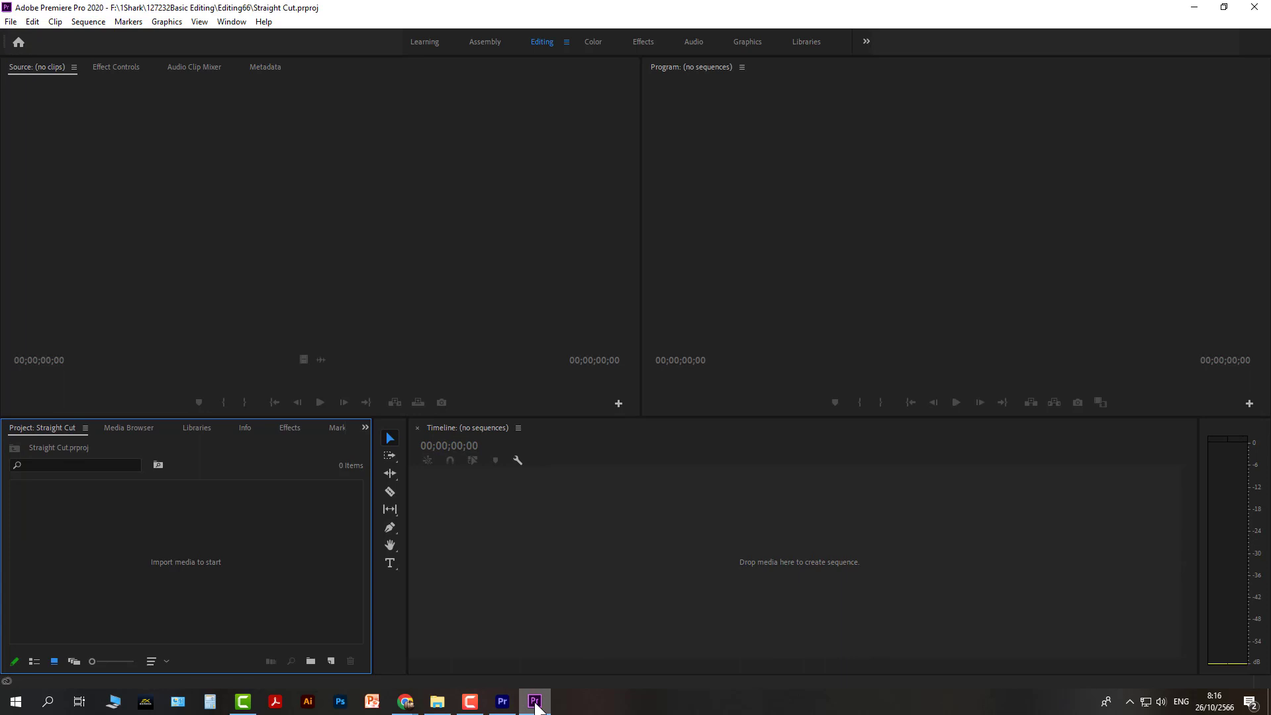
pyautogui.click(507, 707)
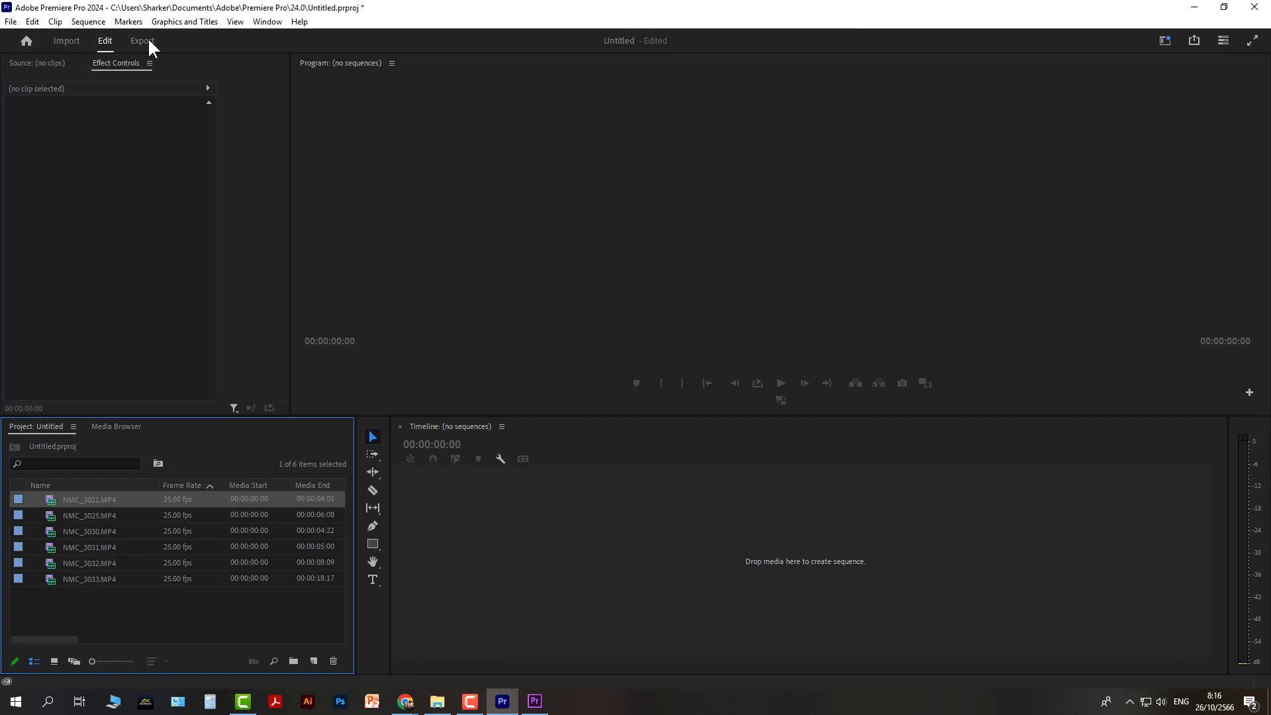
pyautogui.click(535, 702)
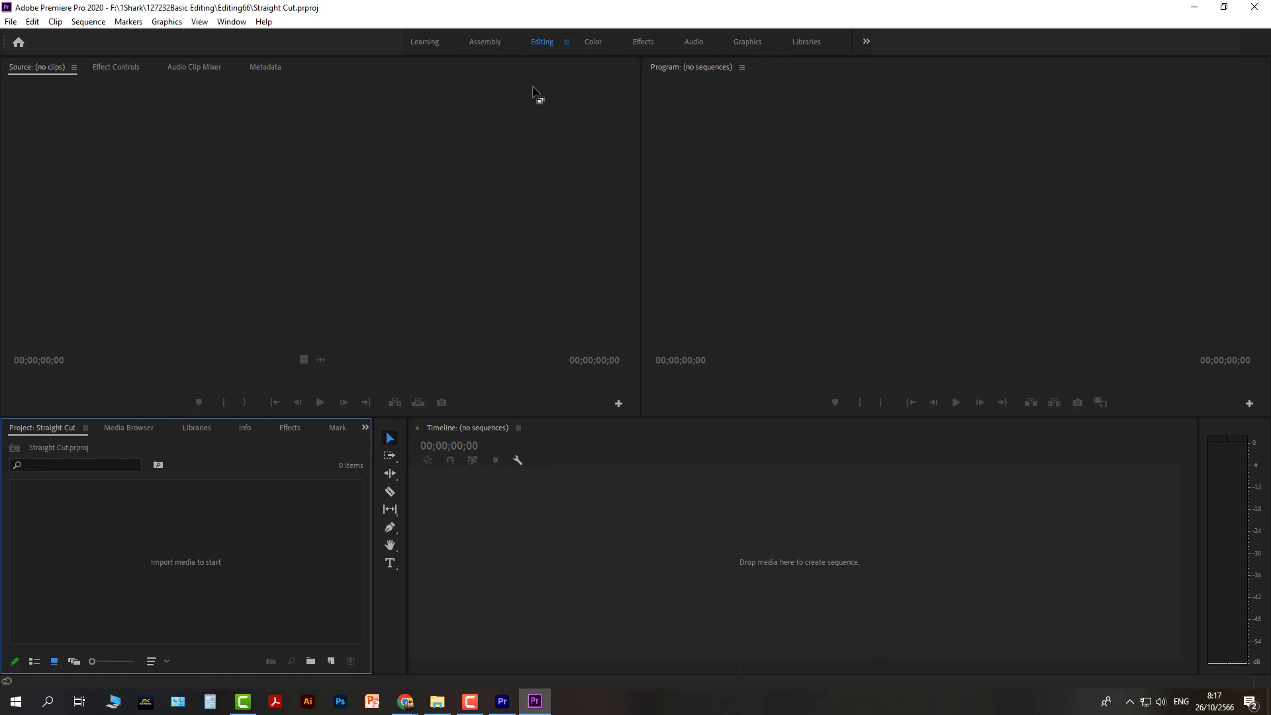
pyautogui.click(503, 702)
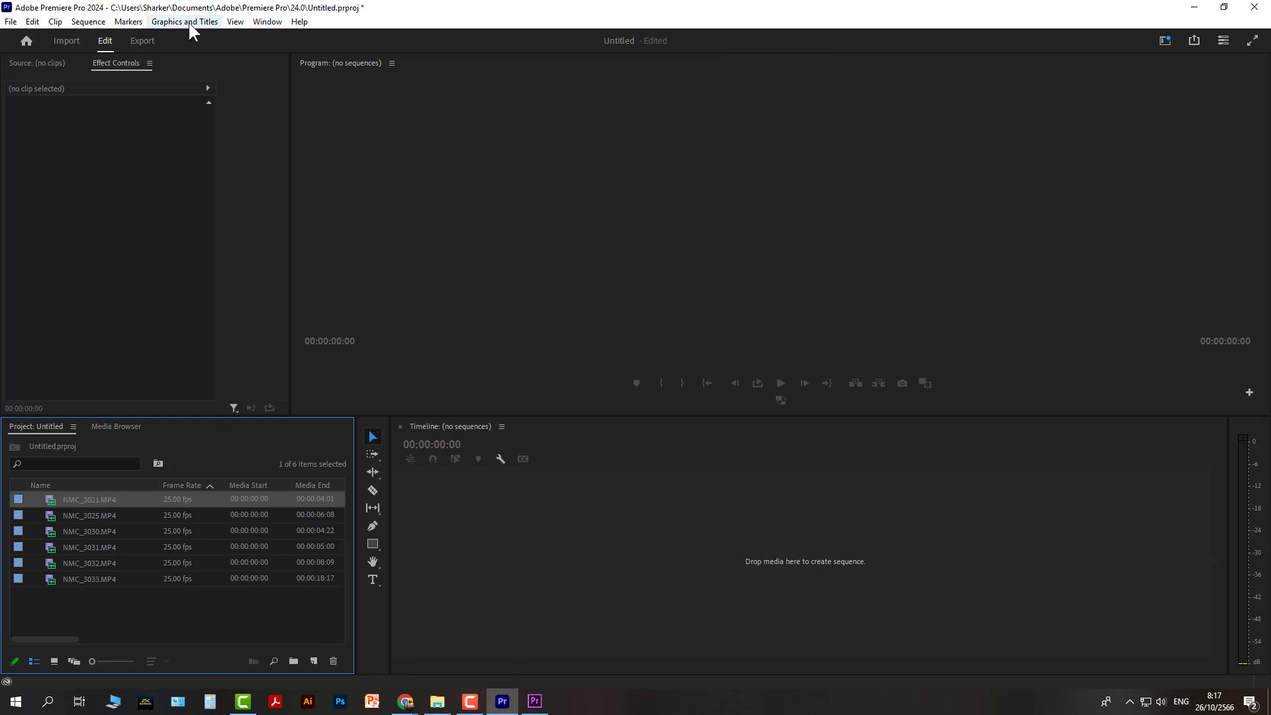
# Switch to the Straight Cut project in Premiere Pro 2020 and change it to the Color workspace
pyautogui.click(264, 20)
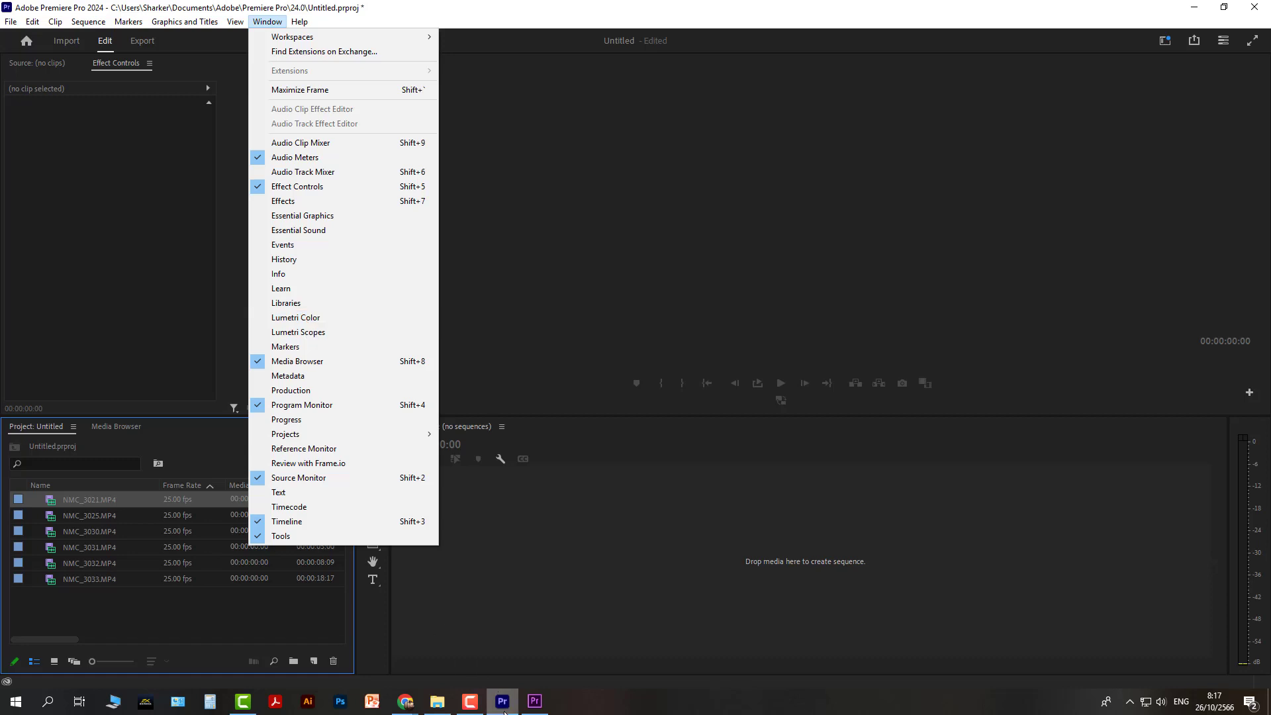
pyautogui.click(535, 701)
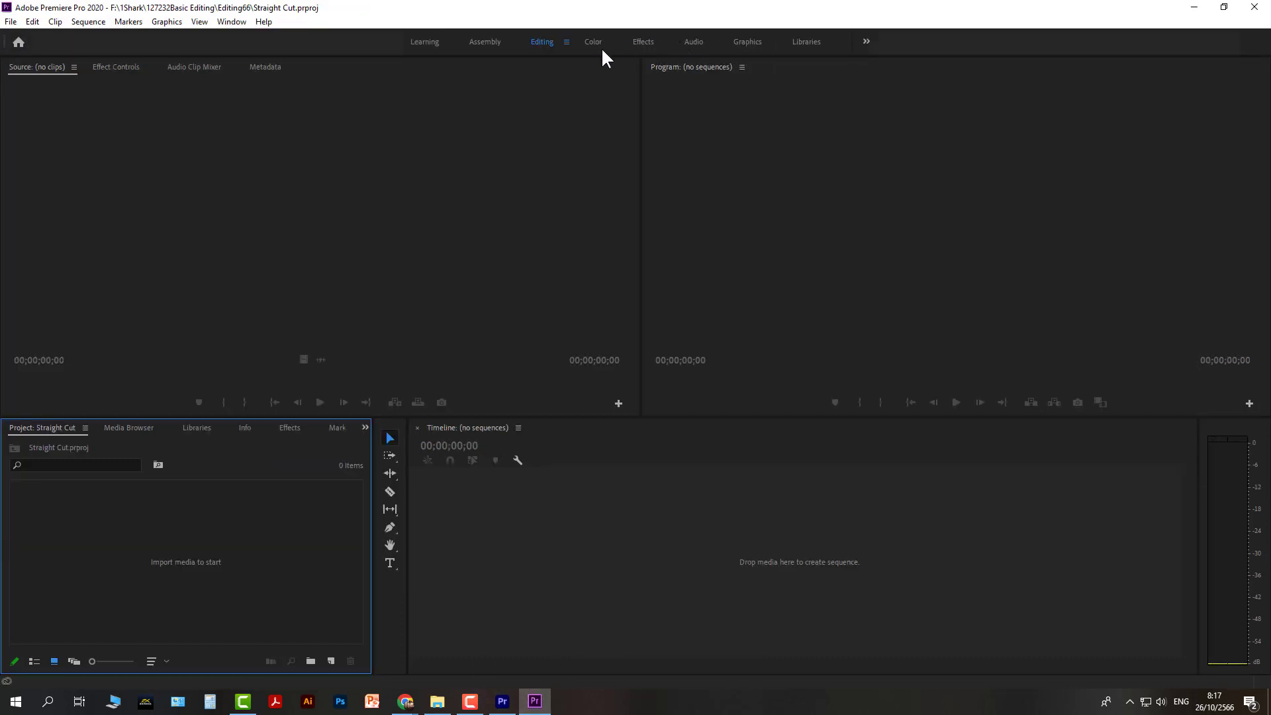
pyautogui.click(585, 39)
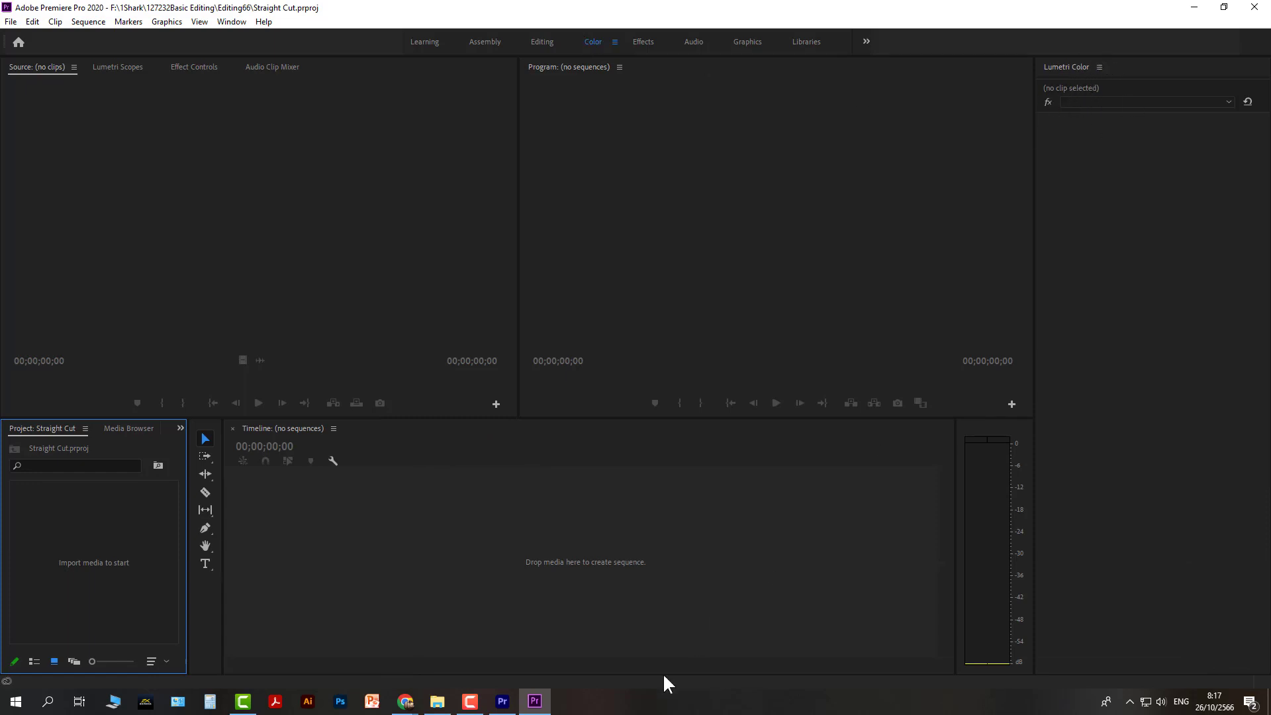
# Switch to Premiere Pro 2024, show the Lumetri Color panel, and view its color settings before returning to its edit view
pyautogui.click(505, 703)
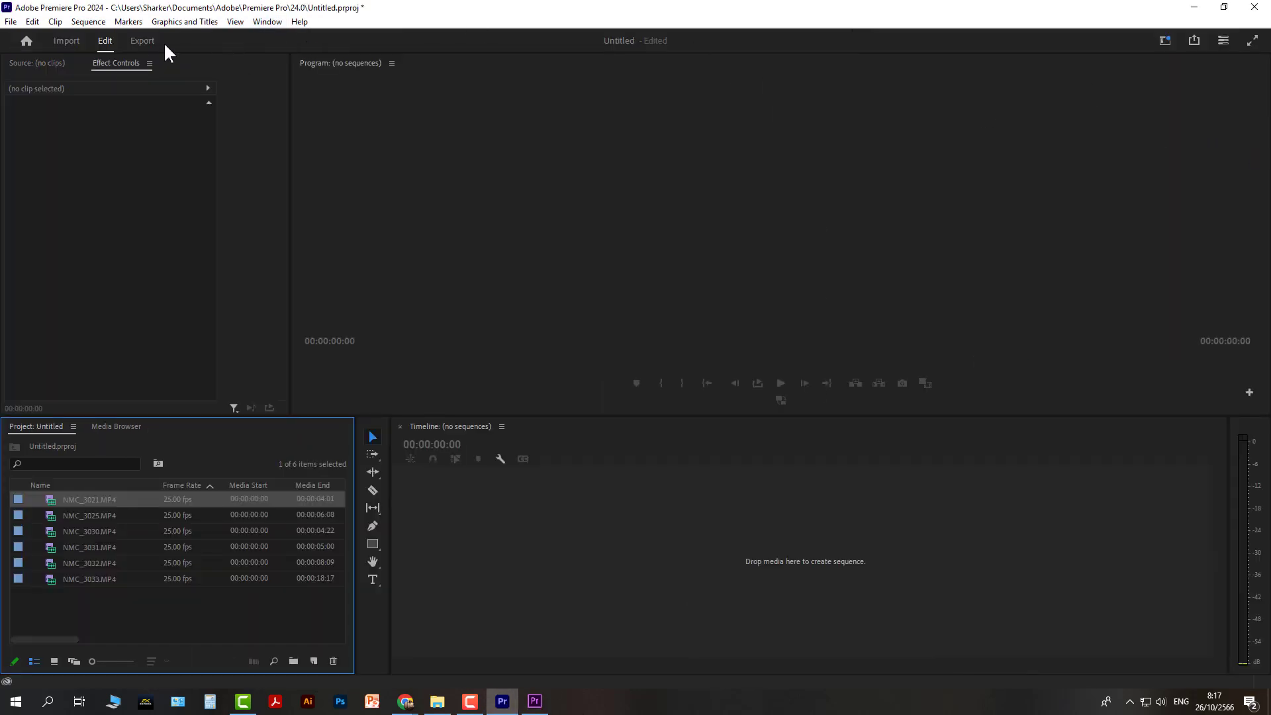
pyautogui.click(269, 21)
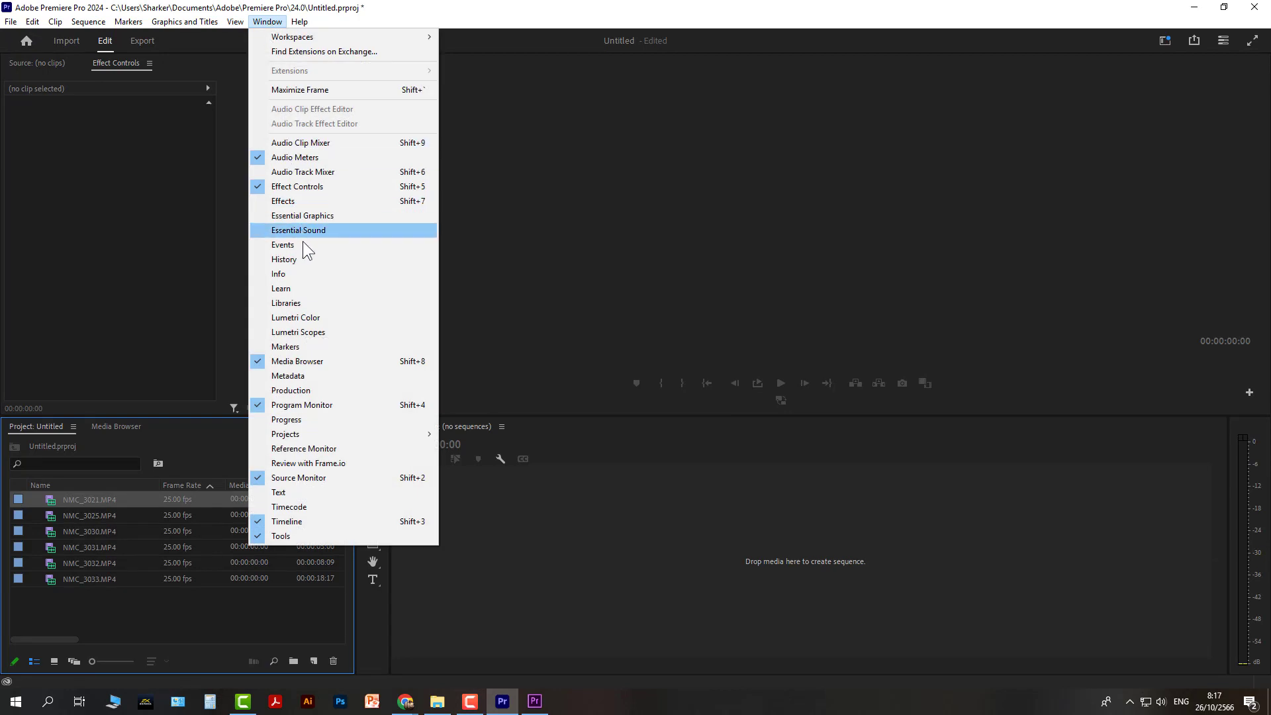
pyautogui.click(316, 317)
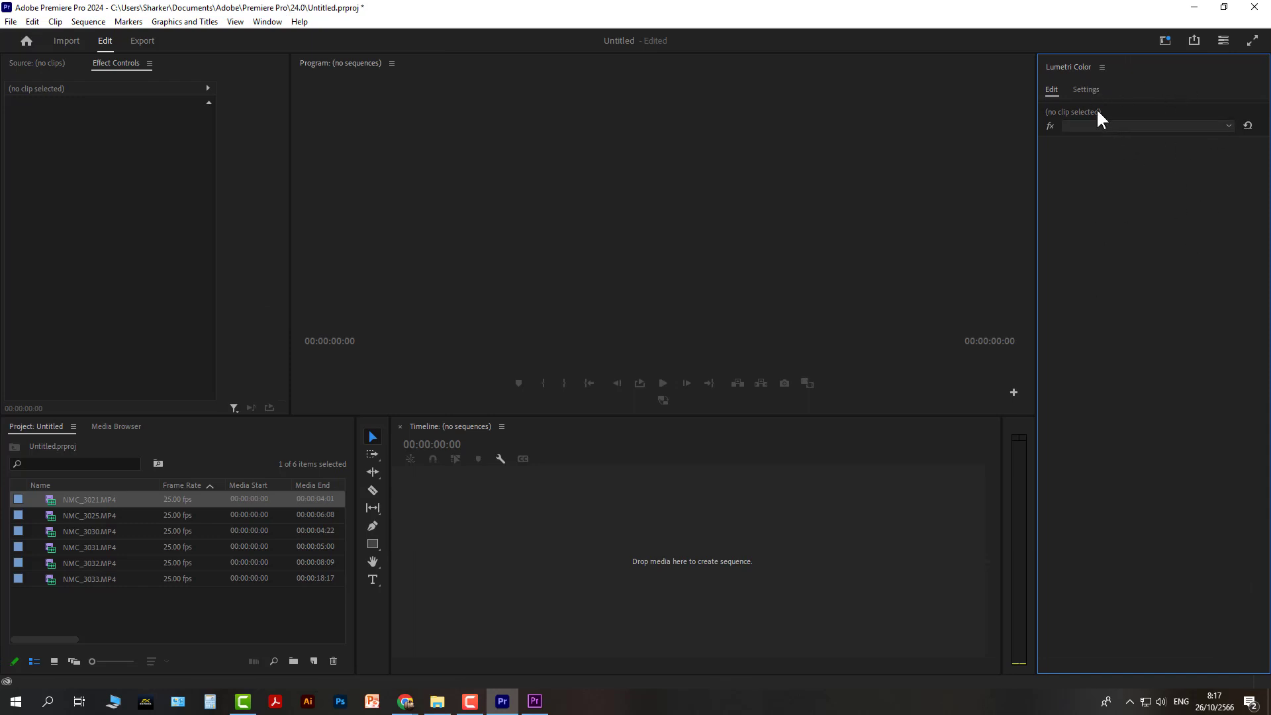
pyautogui.click(1086, 90)
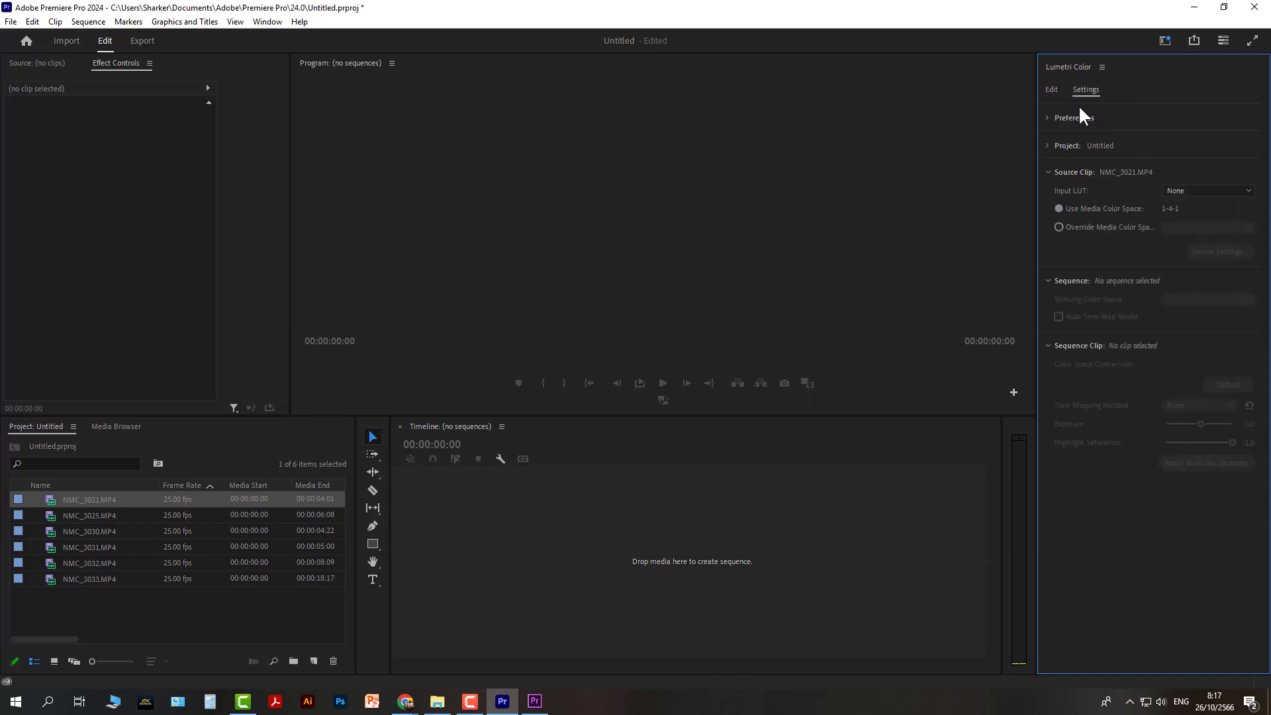
pyautogui.click(1051, 90)
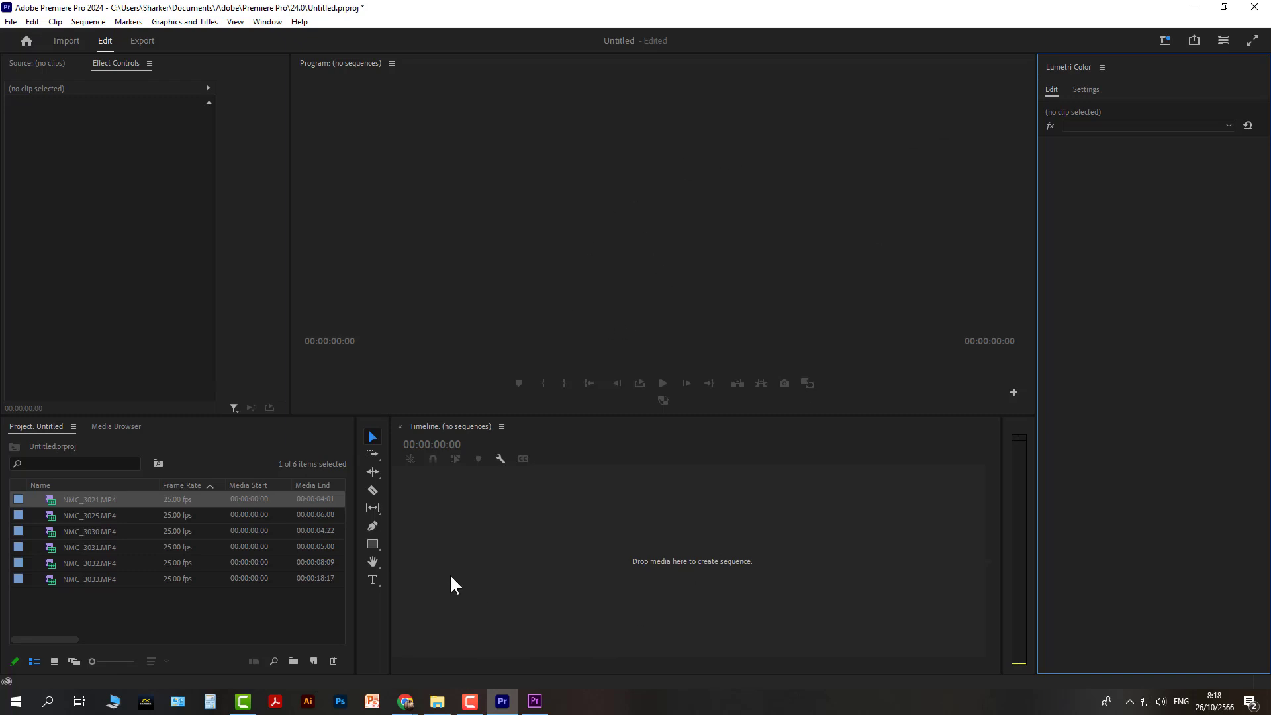
pyautogui.click(503, 703)
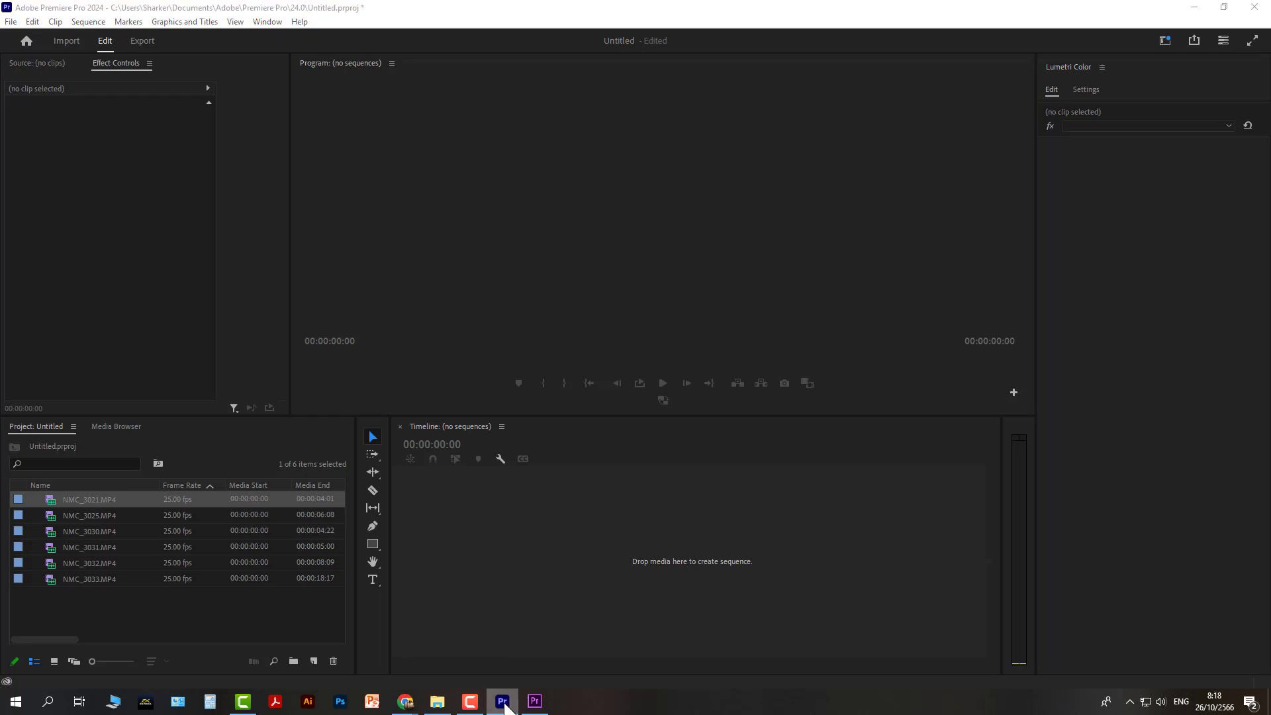
pyautogui.click(503, 703)
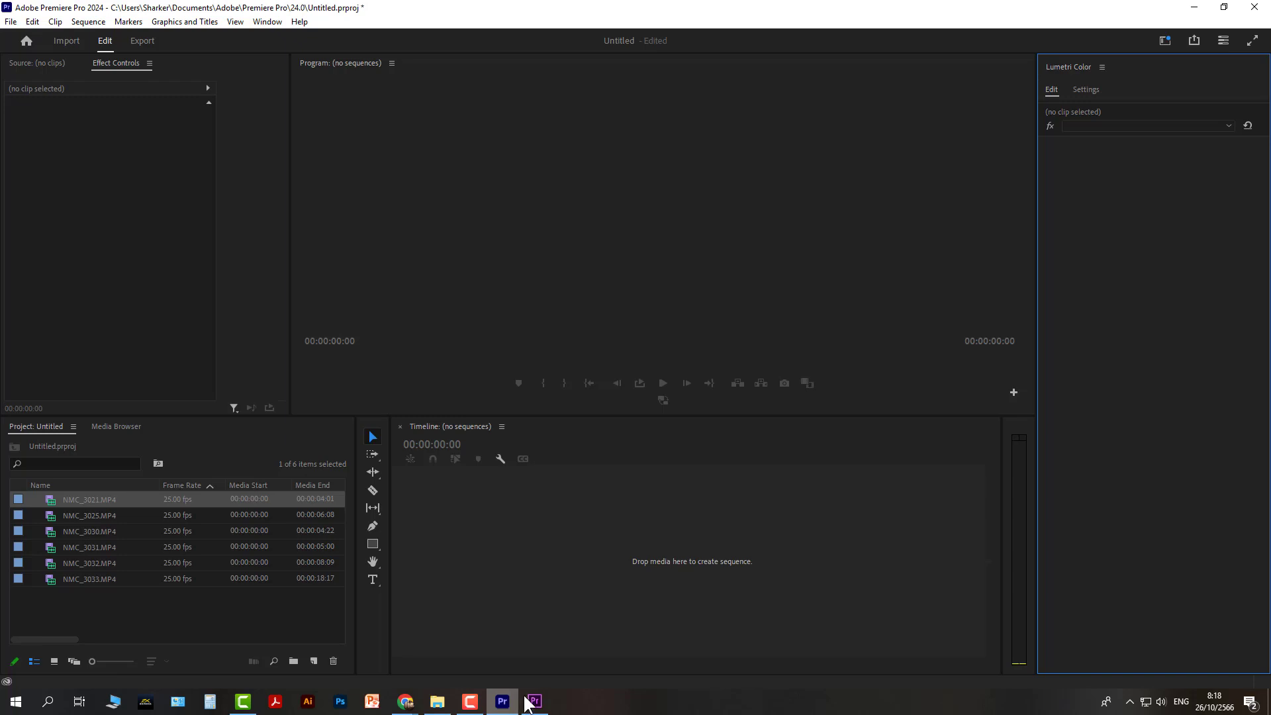
pyautogui.moveTo(506, 706)
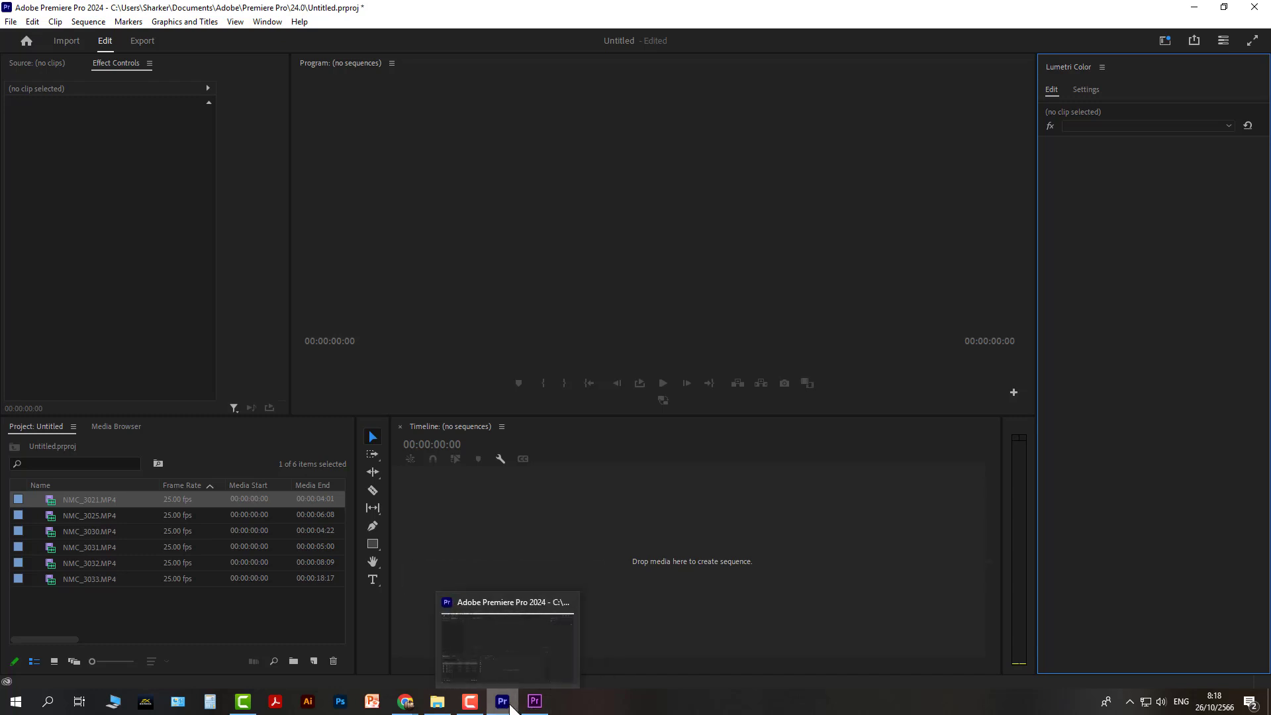
# Switch to Premiere Pro 2020, look through the installed Adobe applications in Windows, and return to Premiere Pro 2024
pyautogui.click(533, 703)
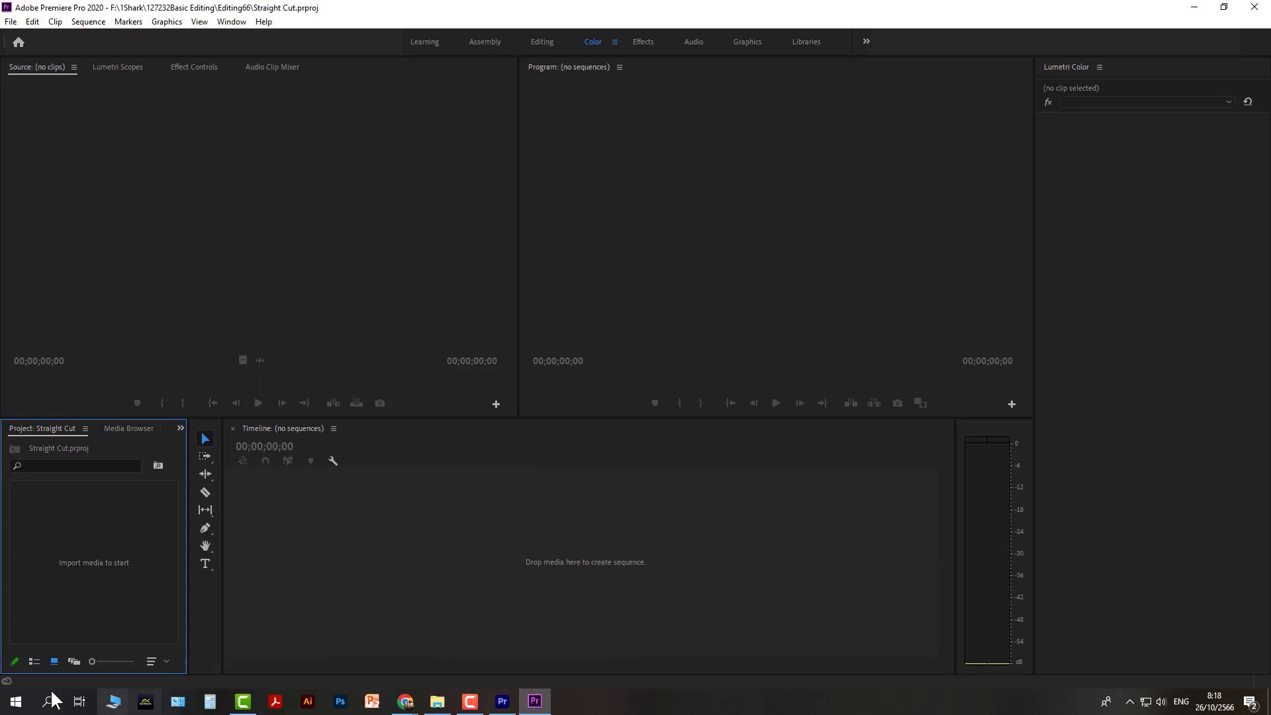
pyautogui.click(15, 703)
pyautogui.scroll(-3, 142, 587)
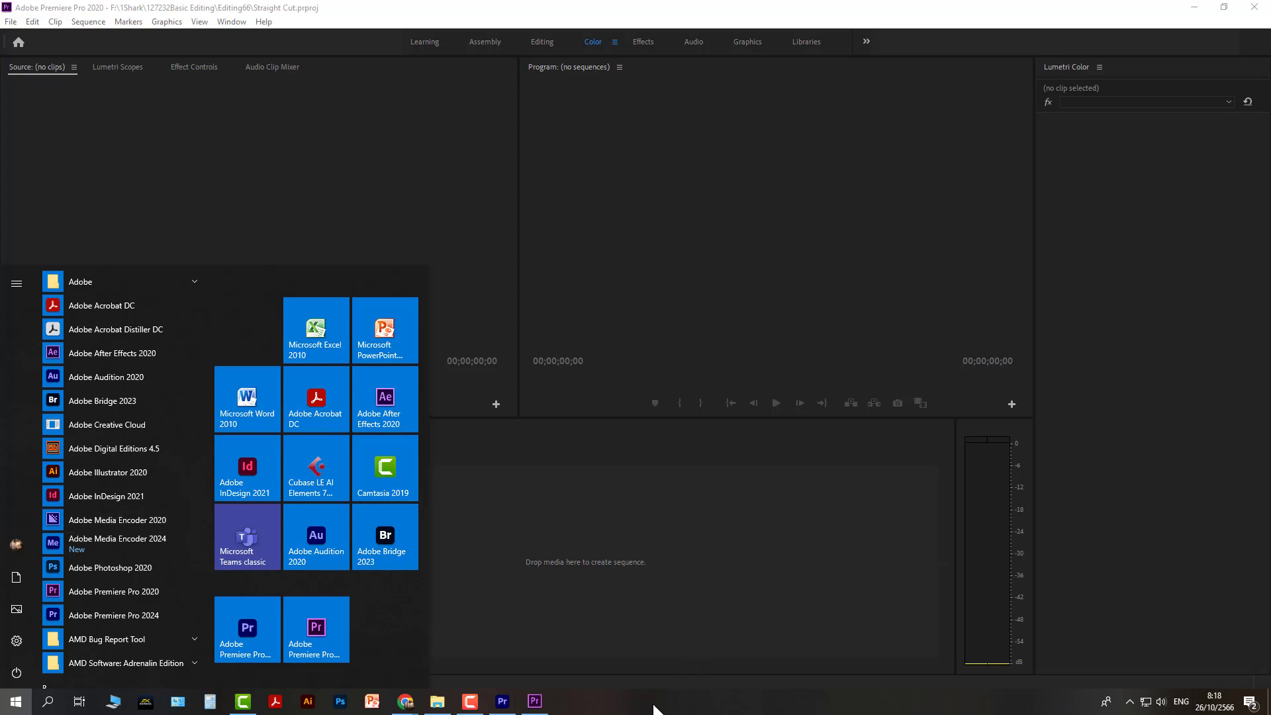
pyautogui.click(641, 685)
pyautogui.click(502, 702)
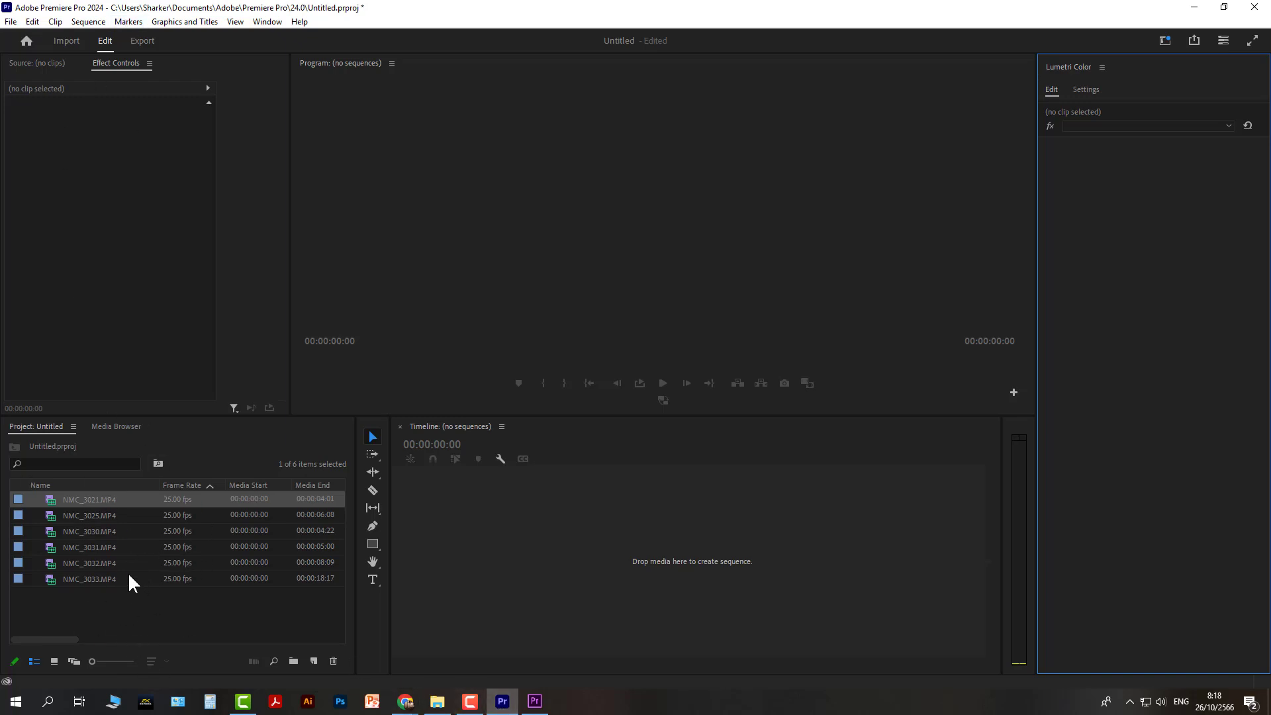
# Switch to the Straight Cut project in Premiere Pro 2020 and look at the import option available in its empty project area
pyautogui.click(535, 701)
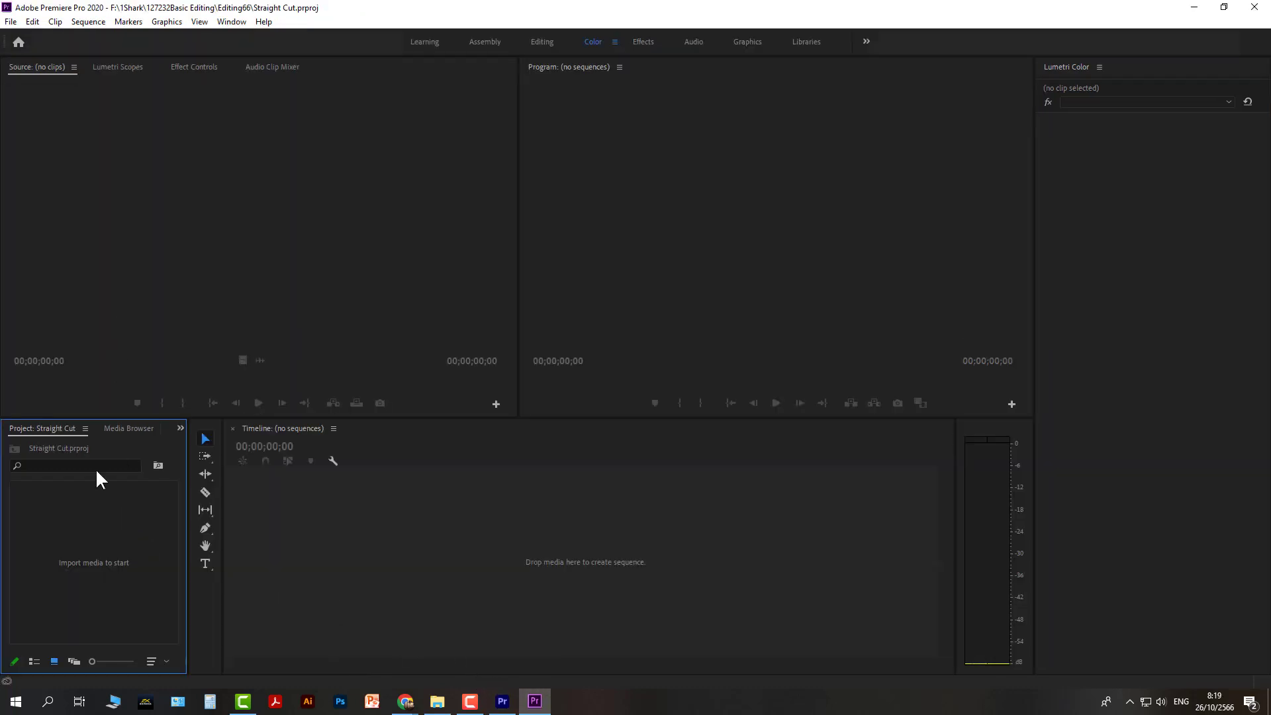
pyautogui.rightClick(69, 530)
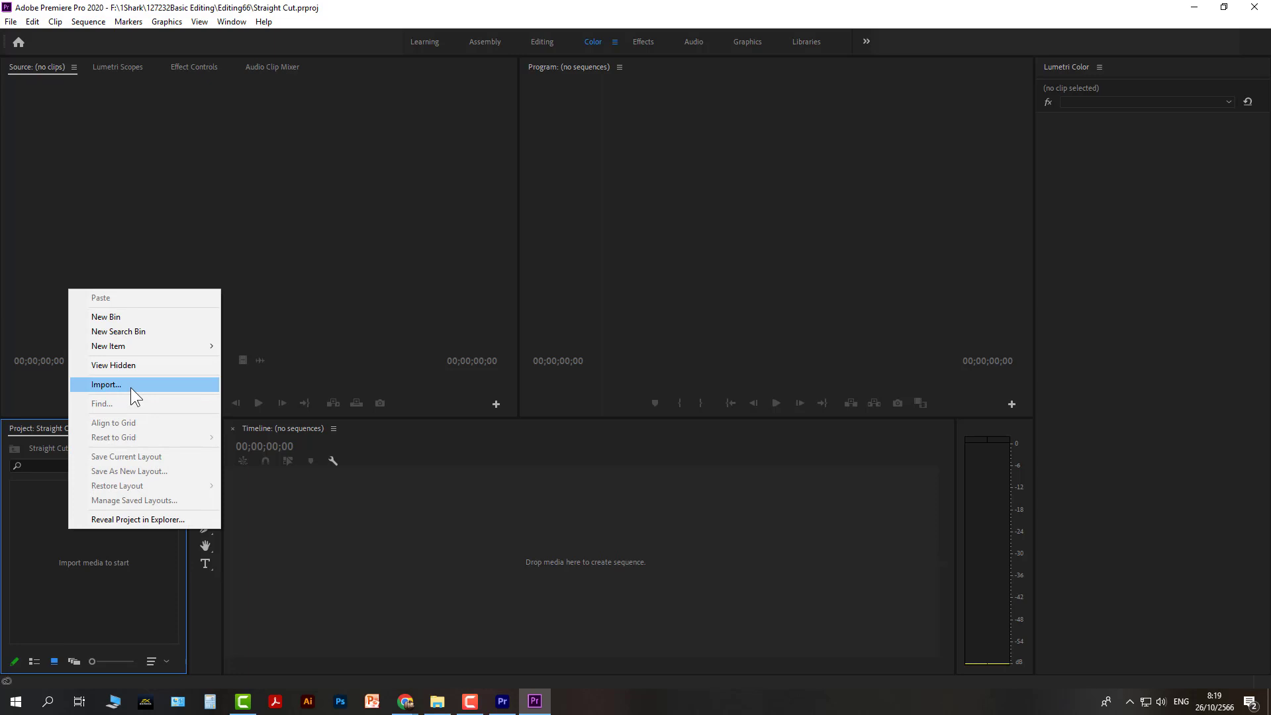
pyautogui.rightClick(61, 576)
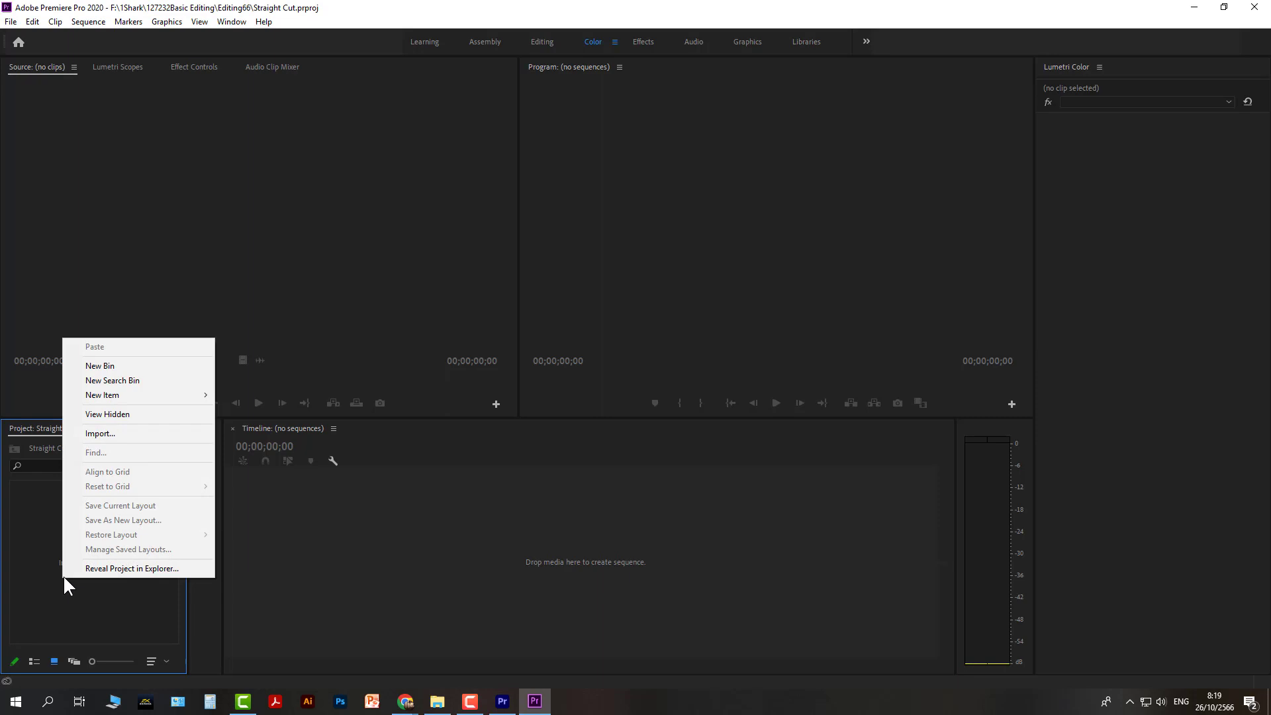
pyautogui.click(42, 528)
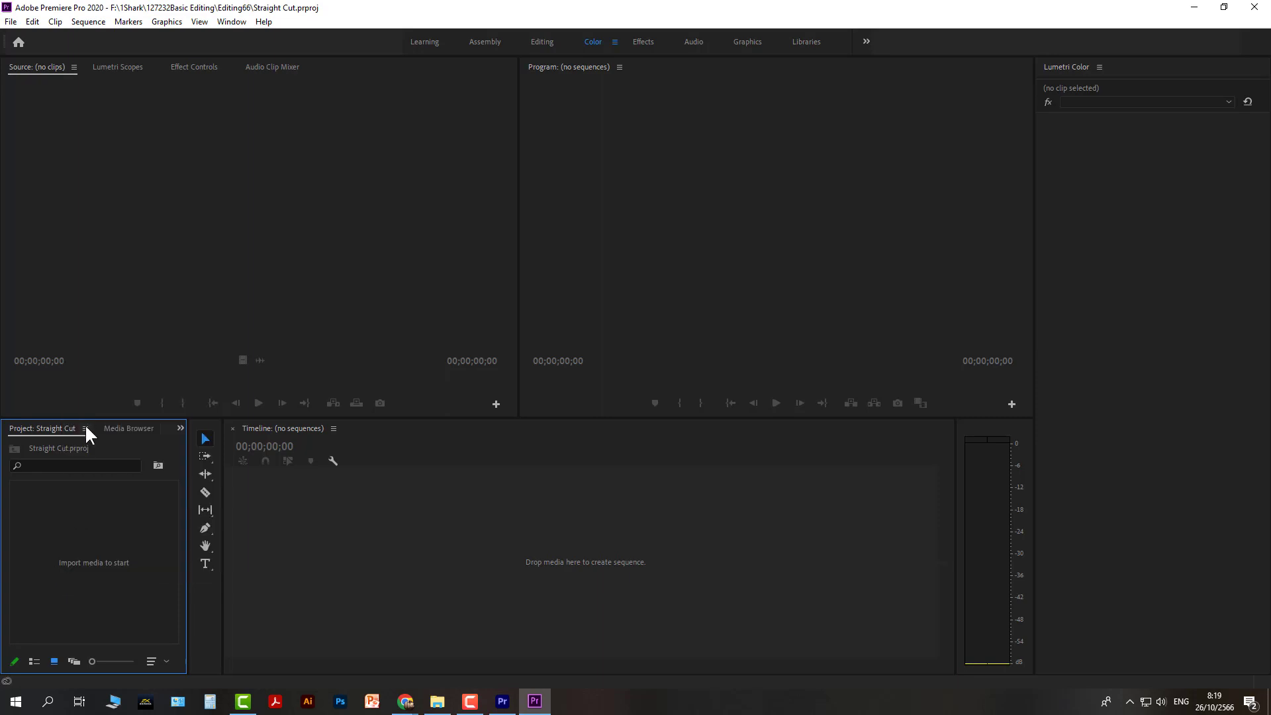
# Change Premiere Pro 2020 to the Editing workspace and bring the Straight Cut project's contents into view
pyautogui.click(233, 22)
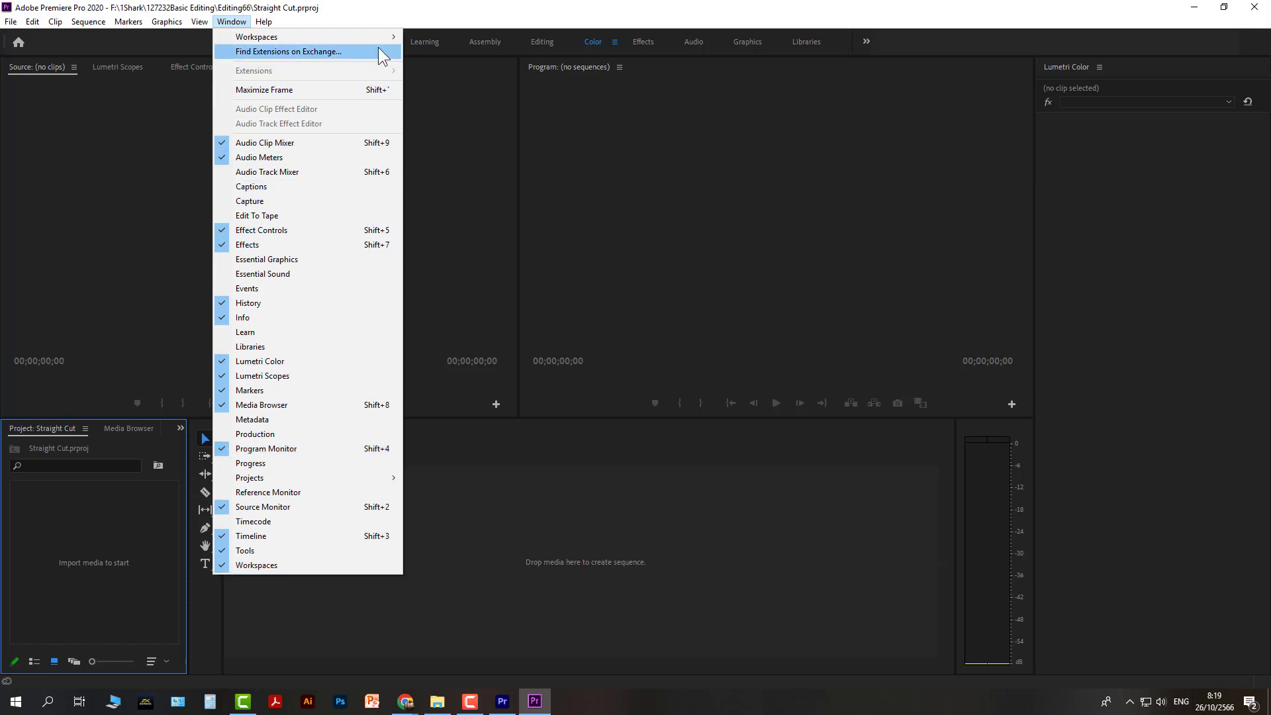
pyautogui.moveTo(392, 44)
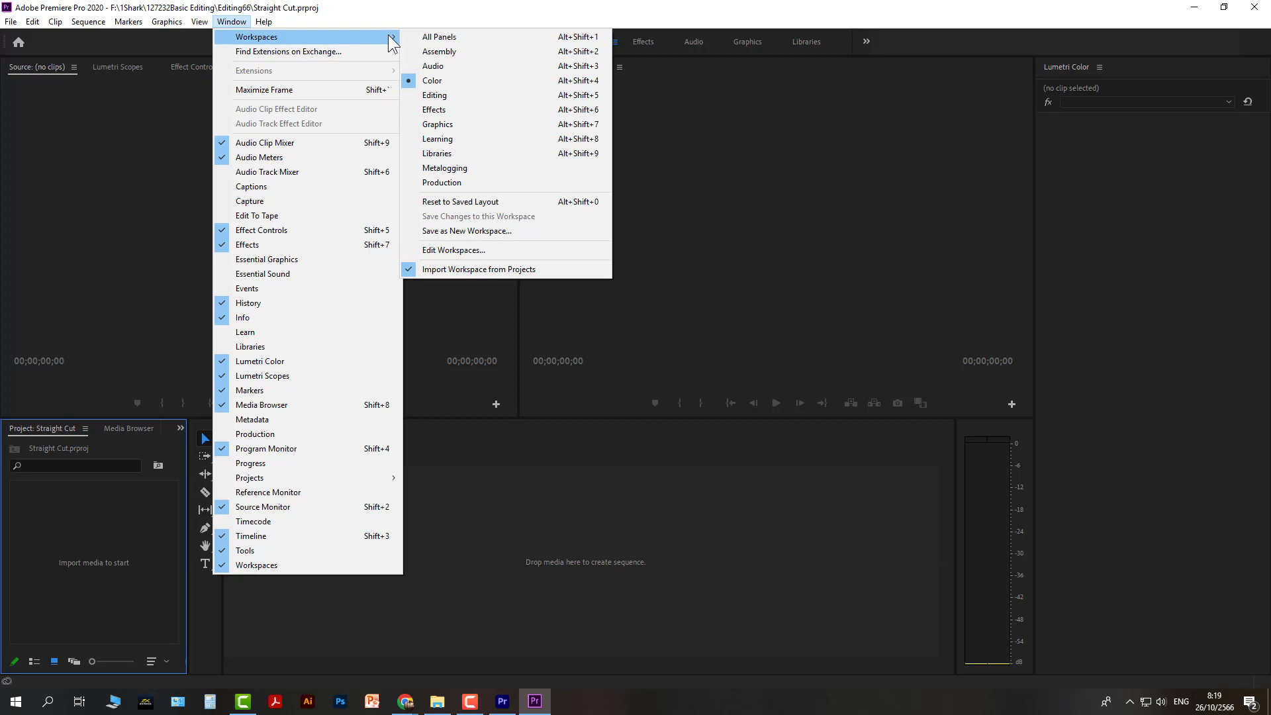
pyautogui.click(459, 94)
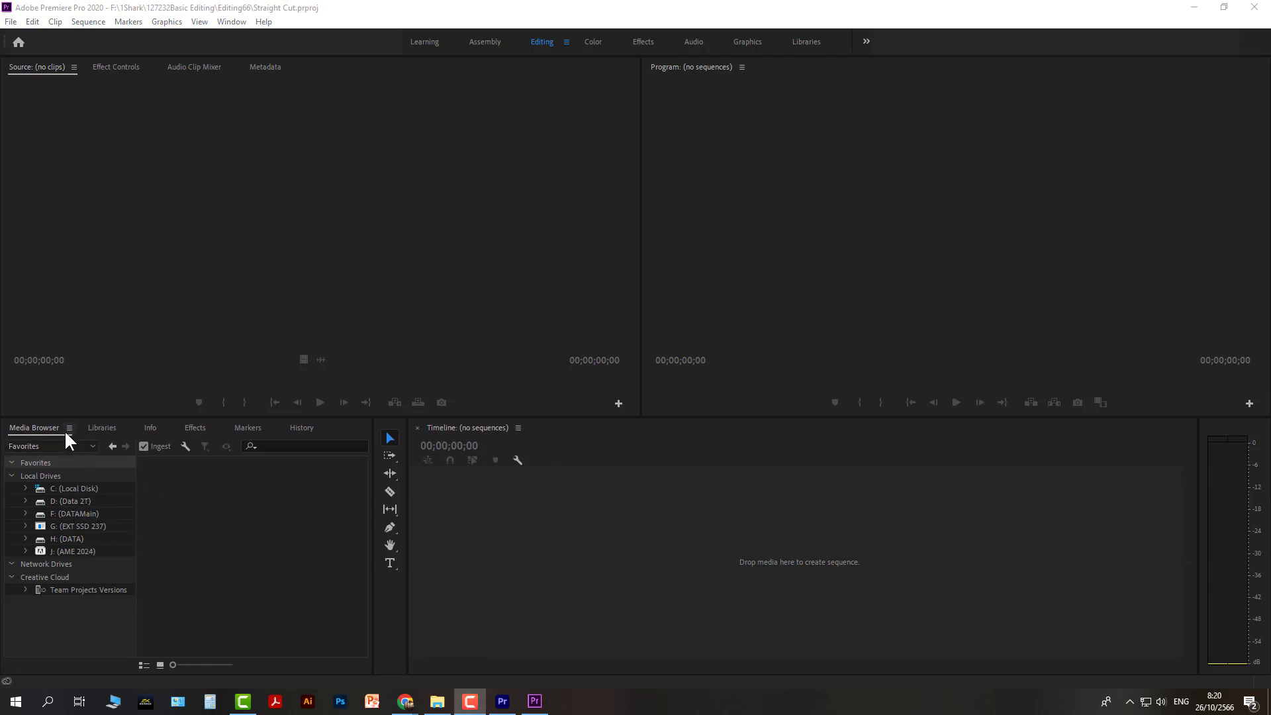
pyautogui.click(228, 22)
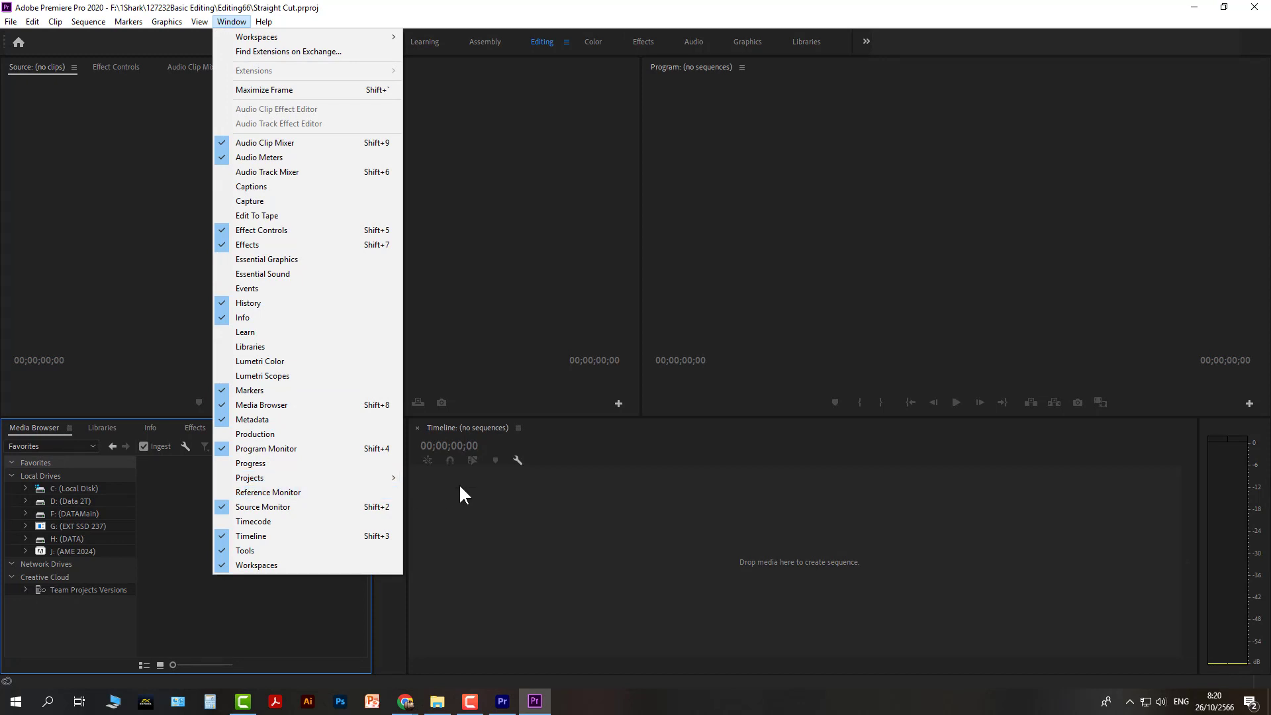
pyautogui.moveTo(364, 478)
pyautogui.click(434, 476)
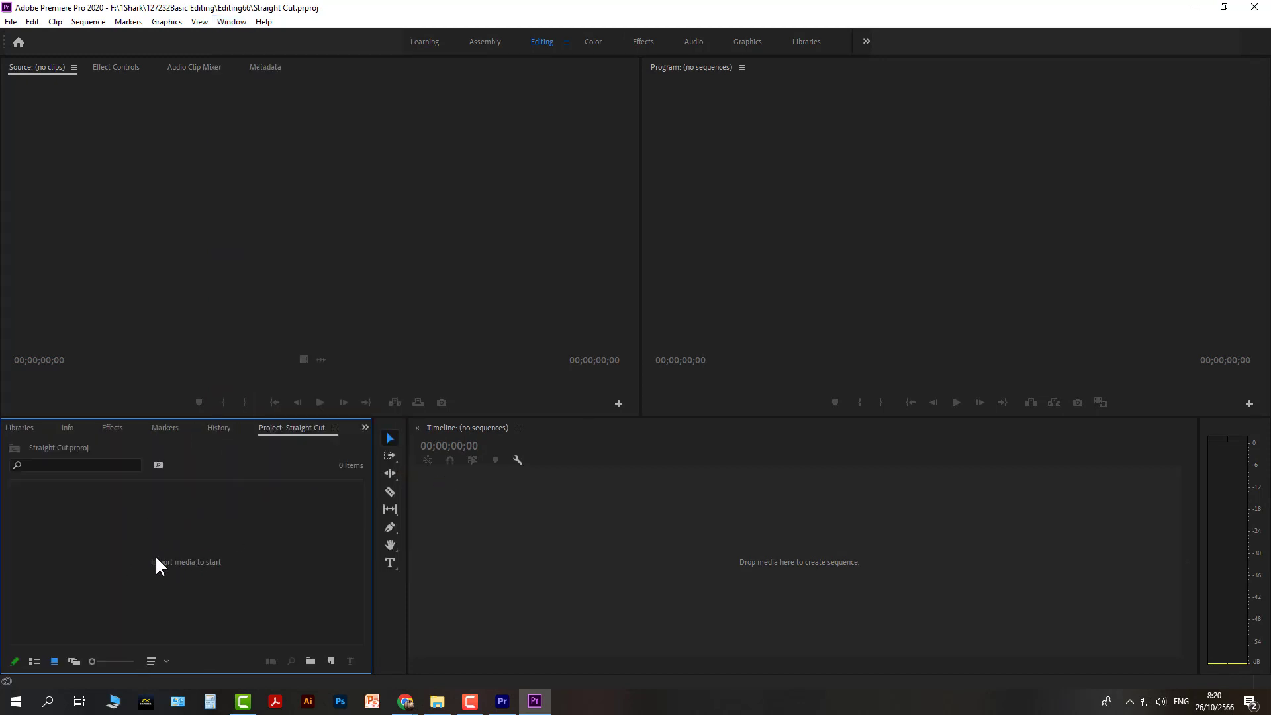
# Import all six clips from the Practise Clip > St Cut w1 folder, NMC_3021.MP4 to NMC_3033.MP4, into the Straight Cut project
pyautogui.rightClick(80, 523)
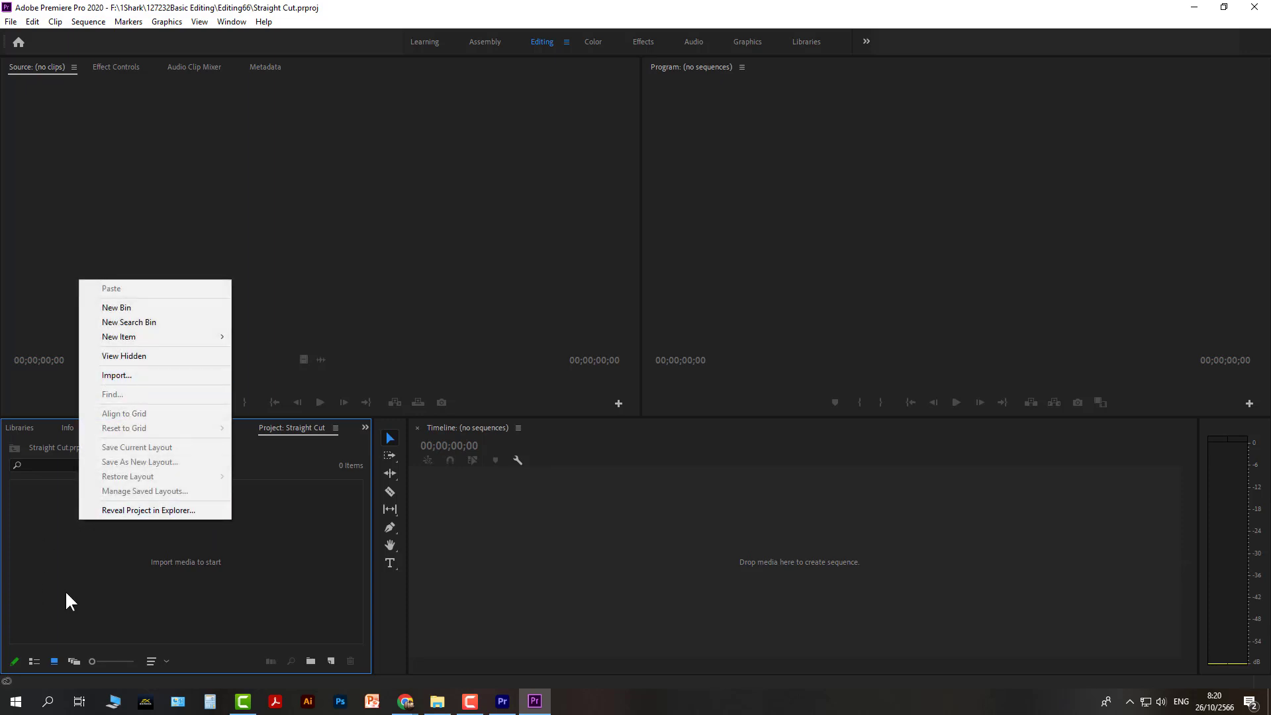
pyautogui.click(133, 375)
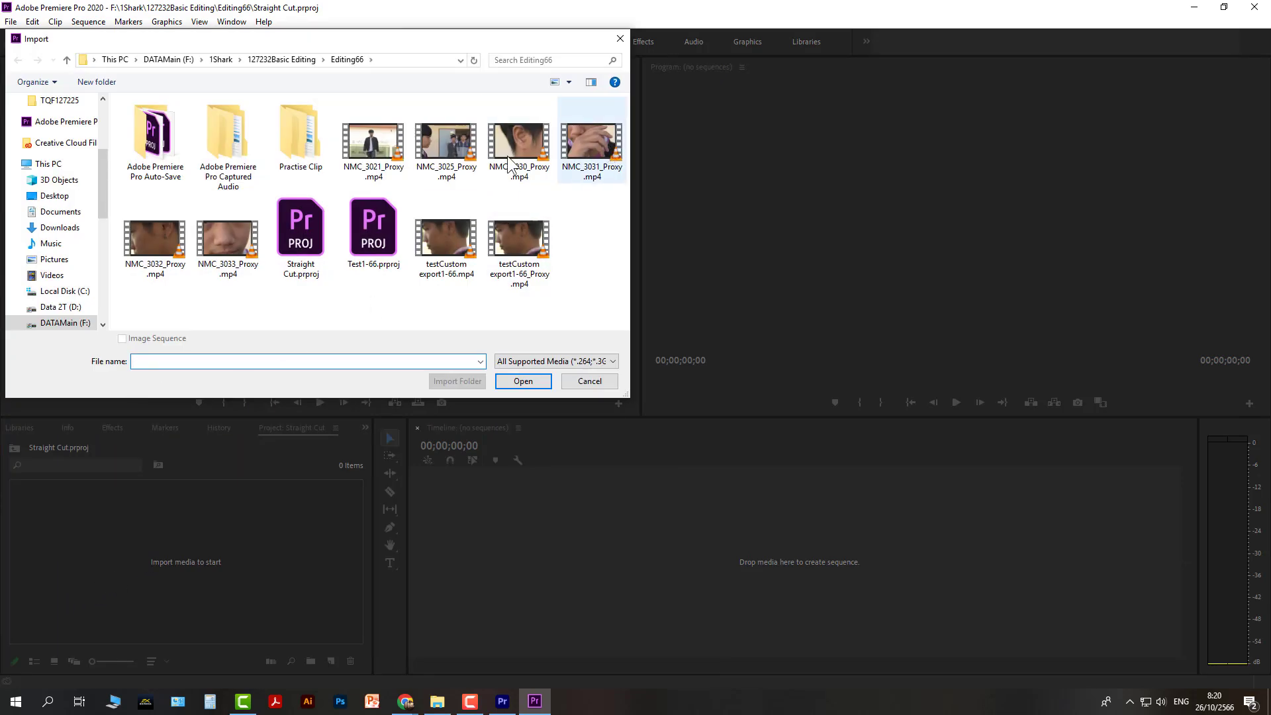
pyautogui.click(444, 162)
pyautogui.click(374, 146)
pyautogui.click(445, 147)
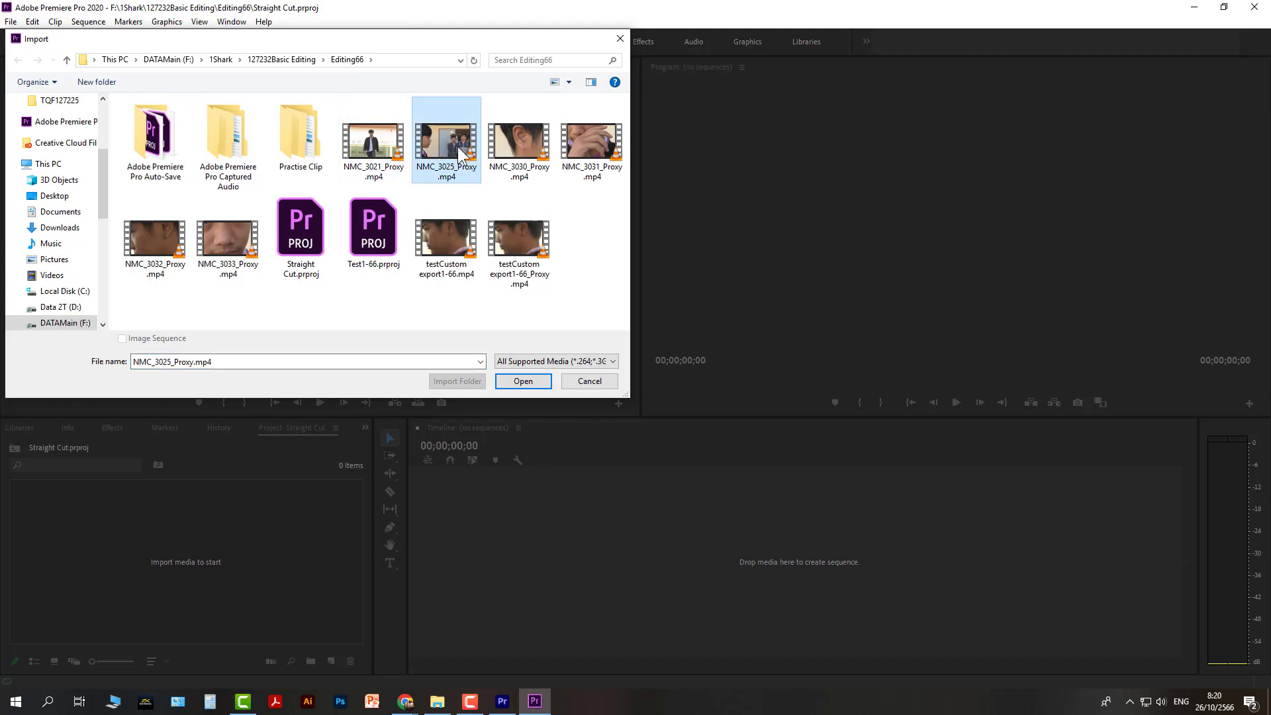
pyautogui.click(513, 152)
pyautogui.click(619, 158)
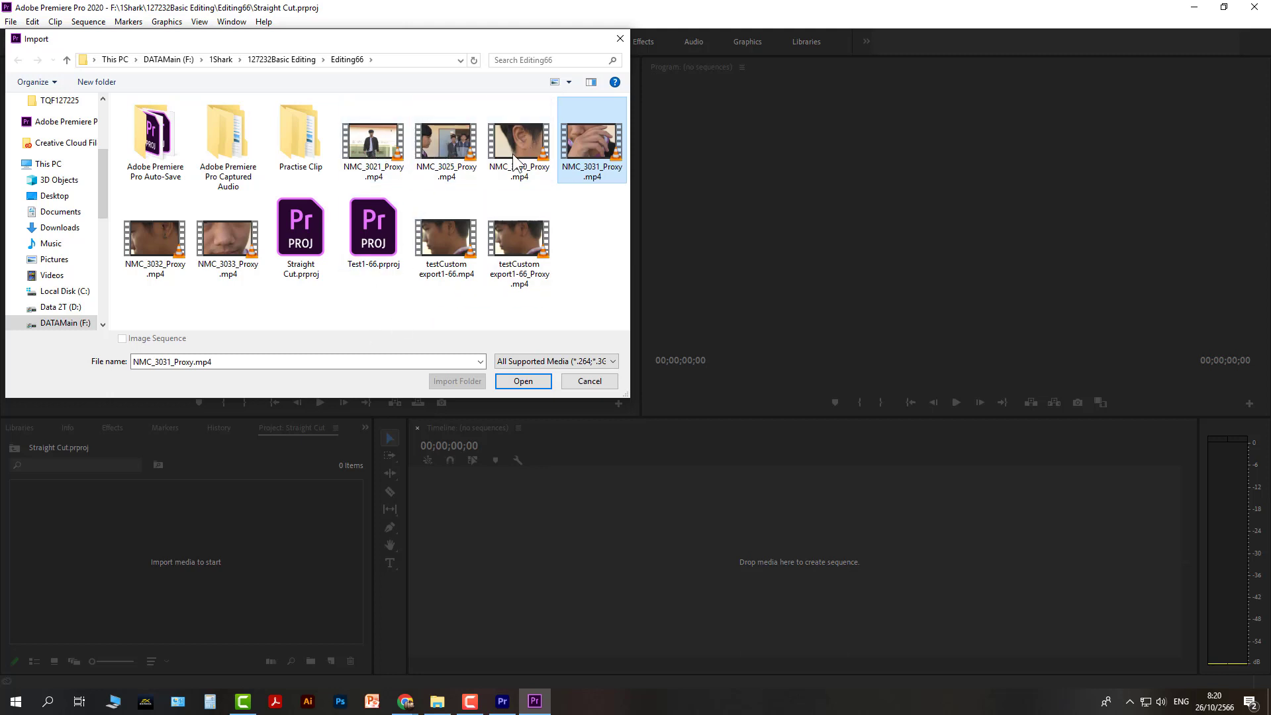
pyautogui.doubleClick(293, 148)
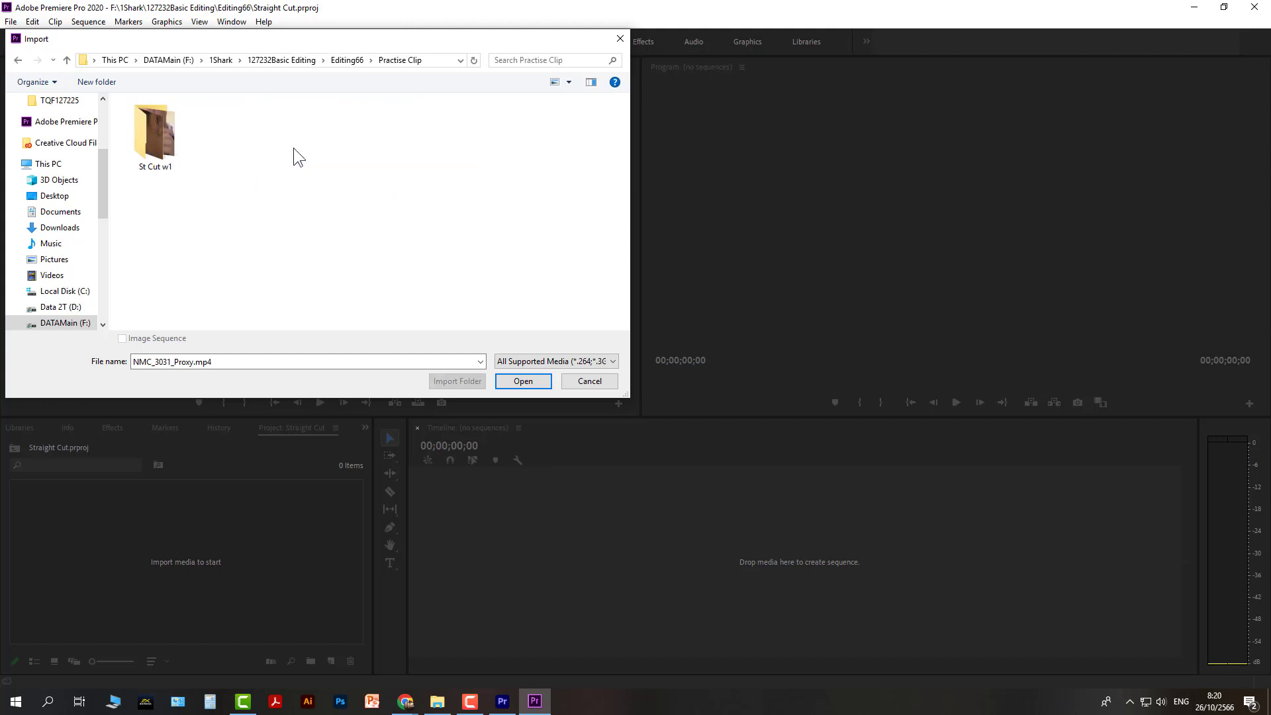
pyautogui.click(177, 152)
pyautogui.doubleClick(178, 152)
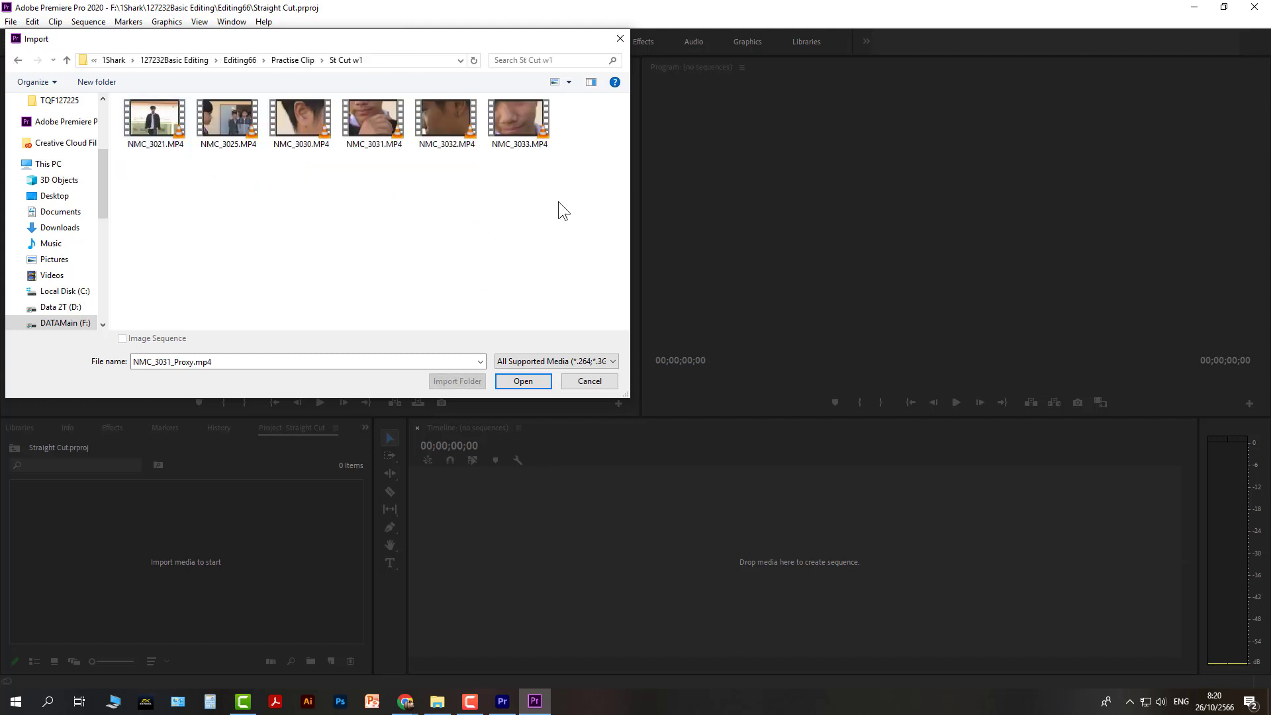
pyautogui.moveTo(559, 207); pyautogui.dragTo(124, 116)
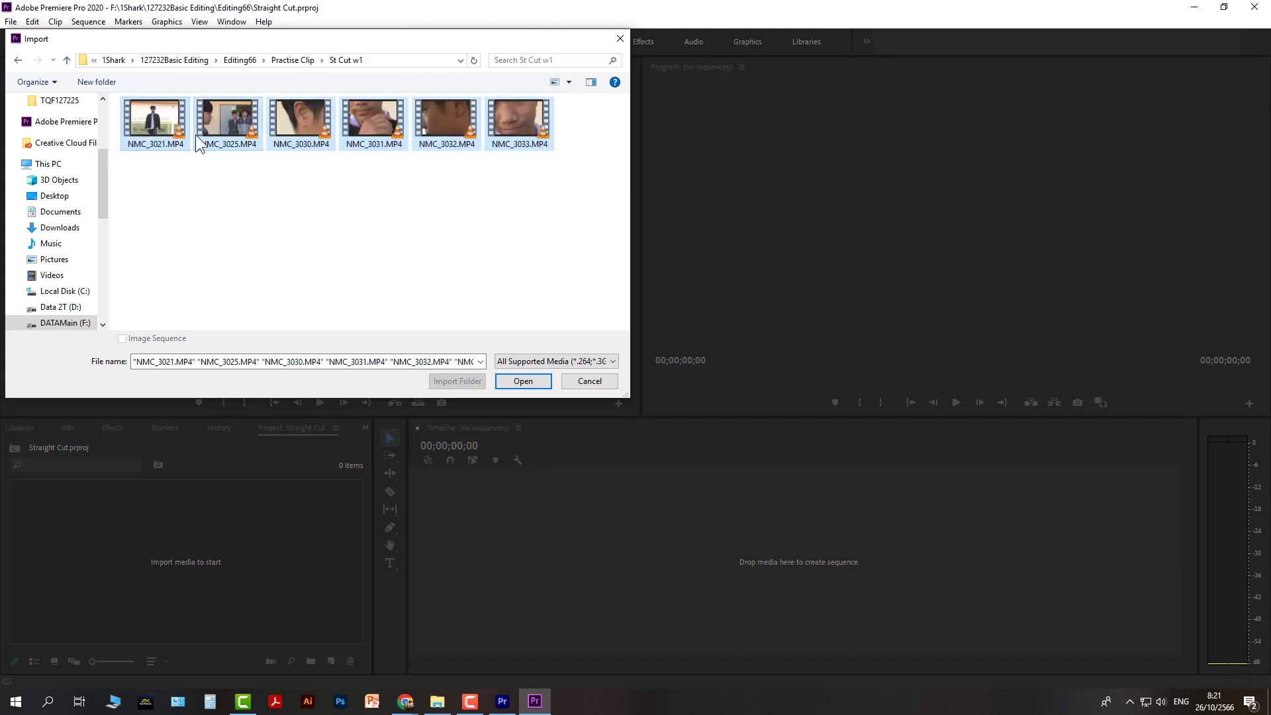
pyautogui.click(523, 382)
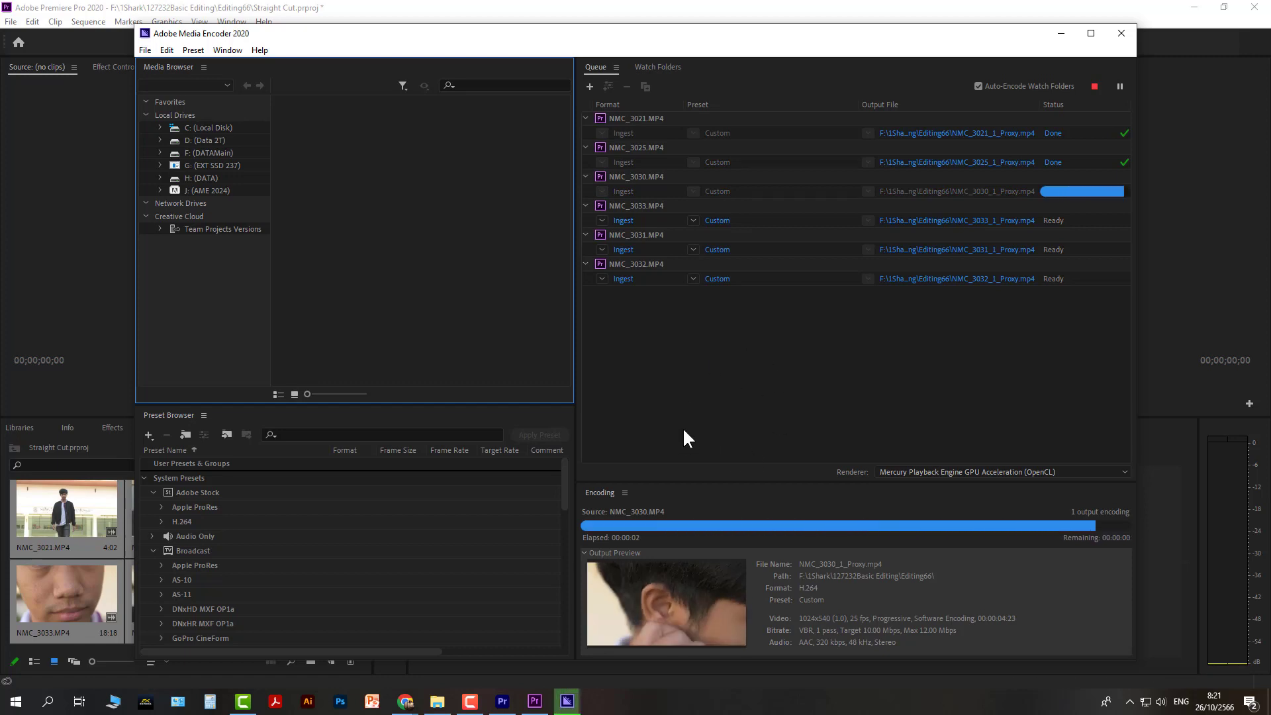
# Check the renderer choices for the proxy encoding queue and close Media Encoder 2020 once the queue finishes
pyautogui.click(1125, 471)
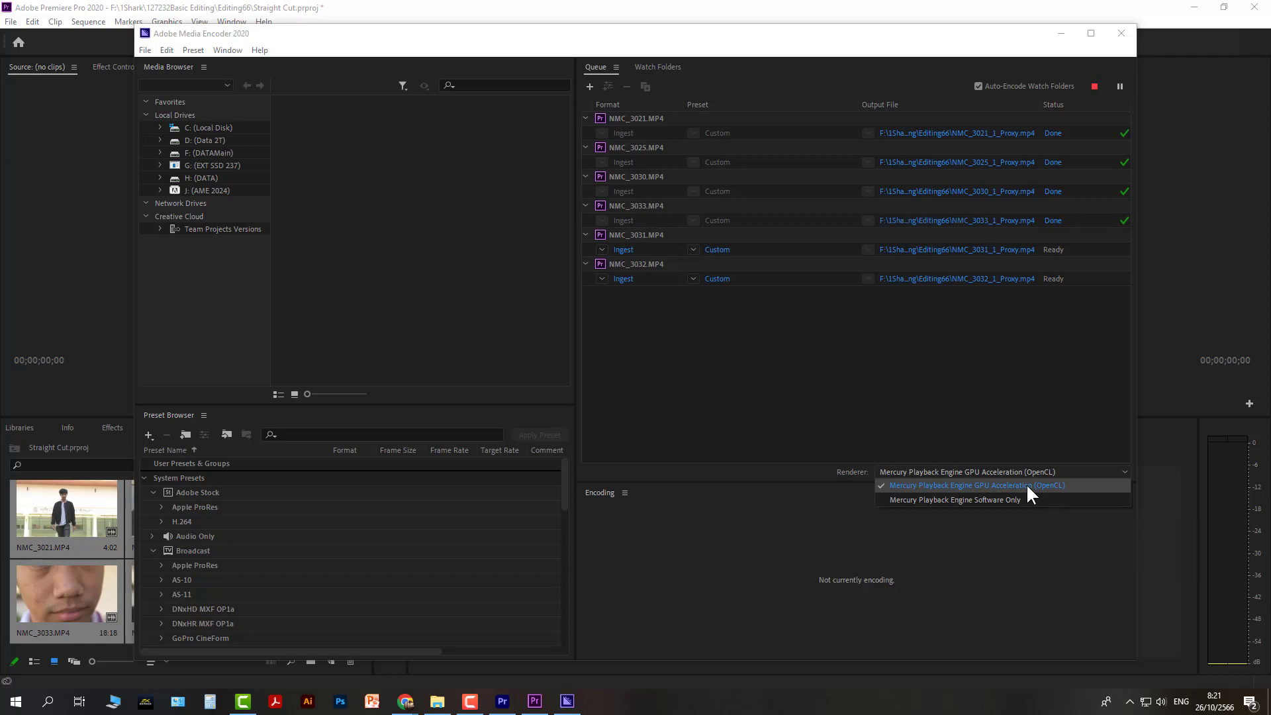
pyautogui.click(1124, 469)
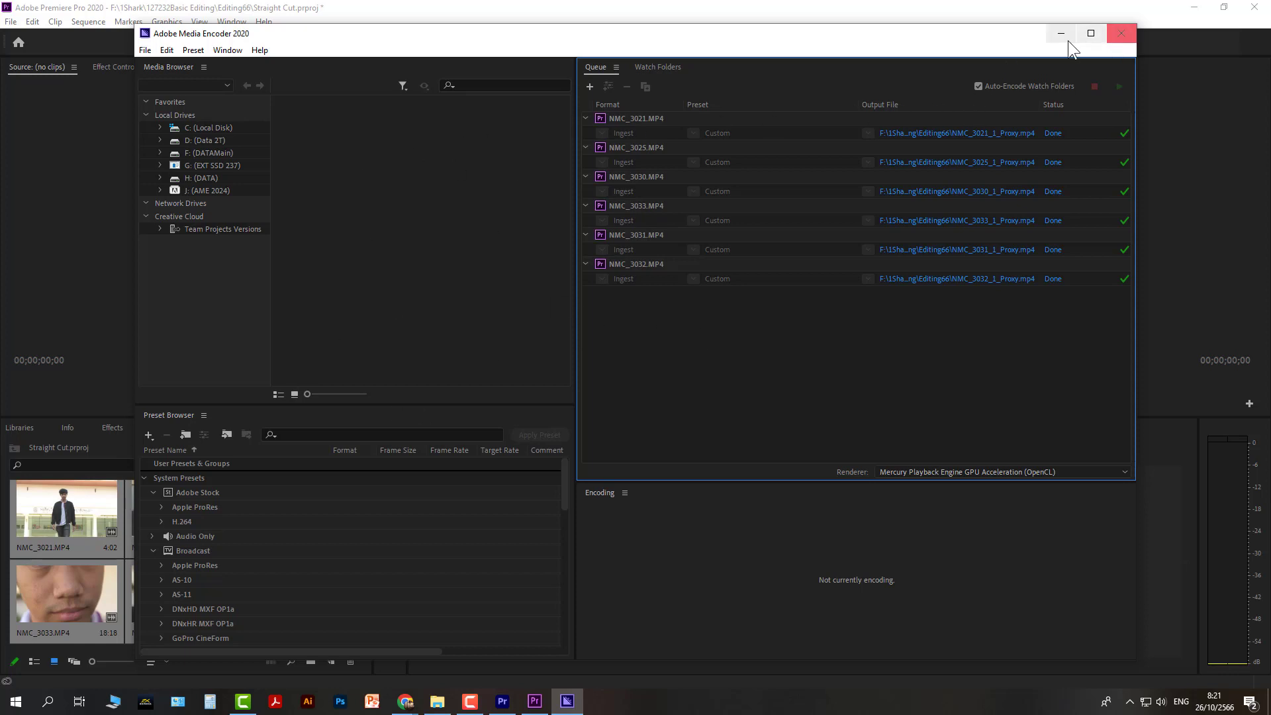
pyautogui.click(1122, 33)
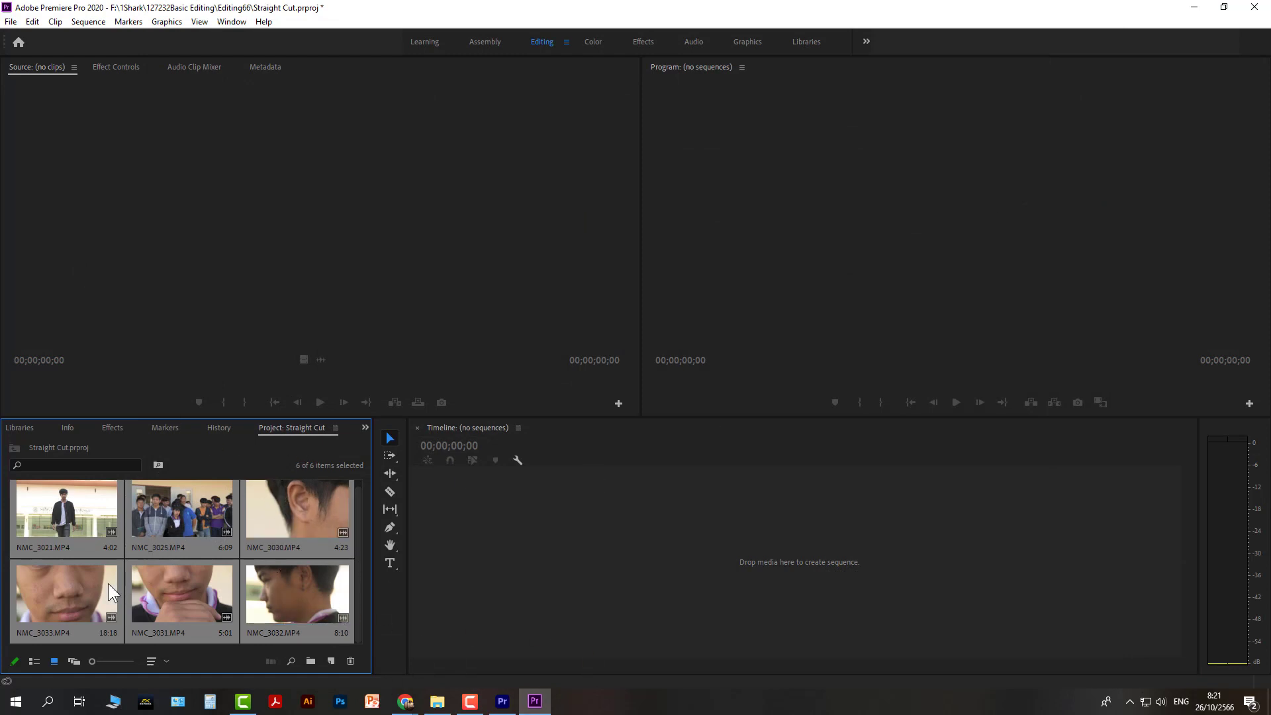
pyautogui.scroll(1, 108, 582)
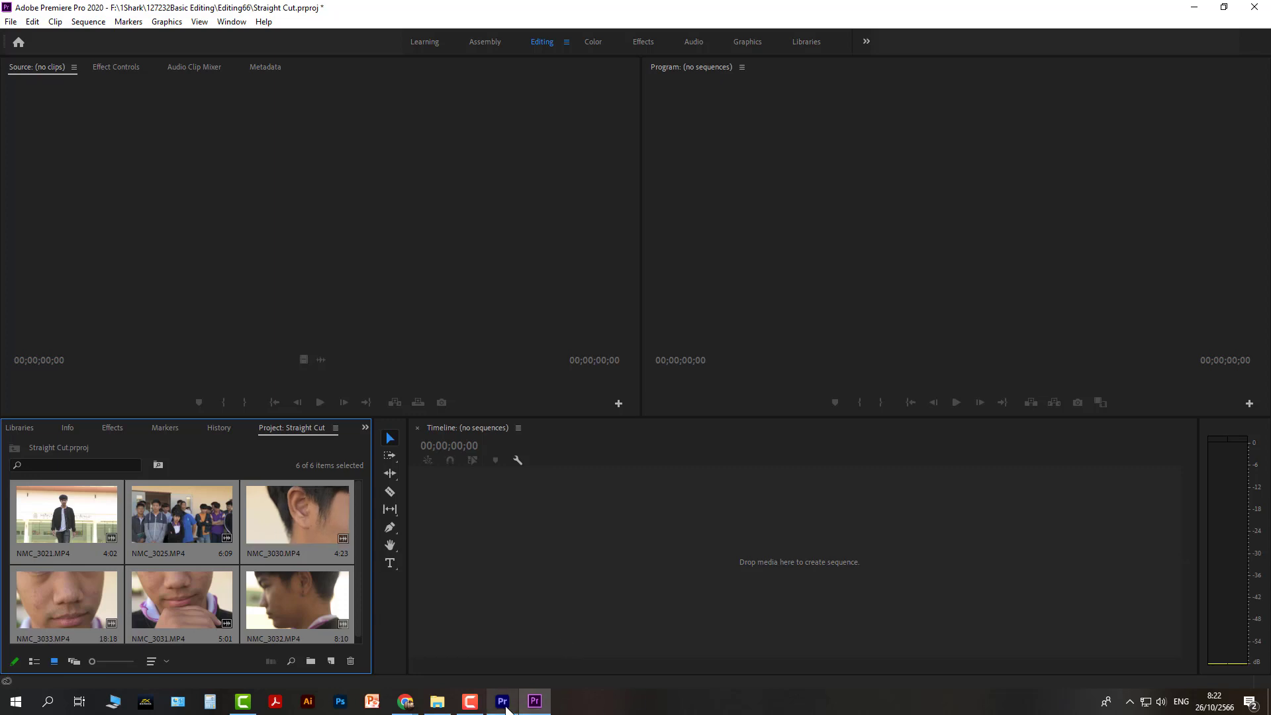
# Switch to Premiere Pro 2024 and select all six clips in the Untitled project
pyautogui.moveTo(505, 707)
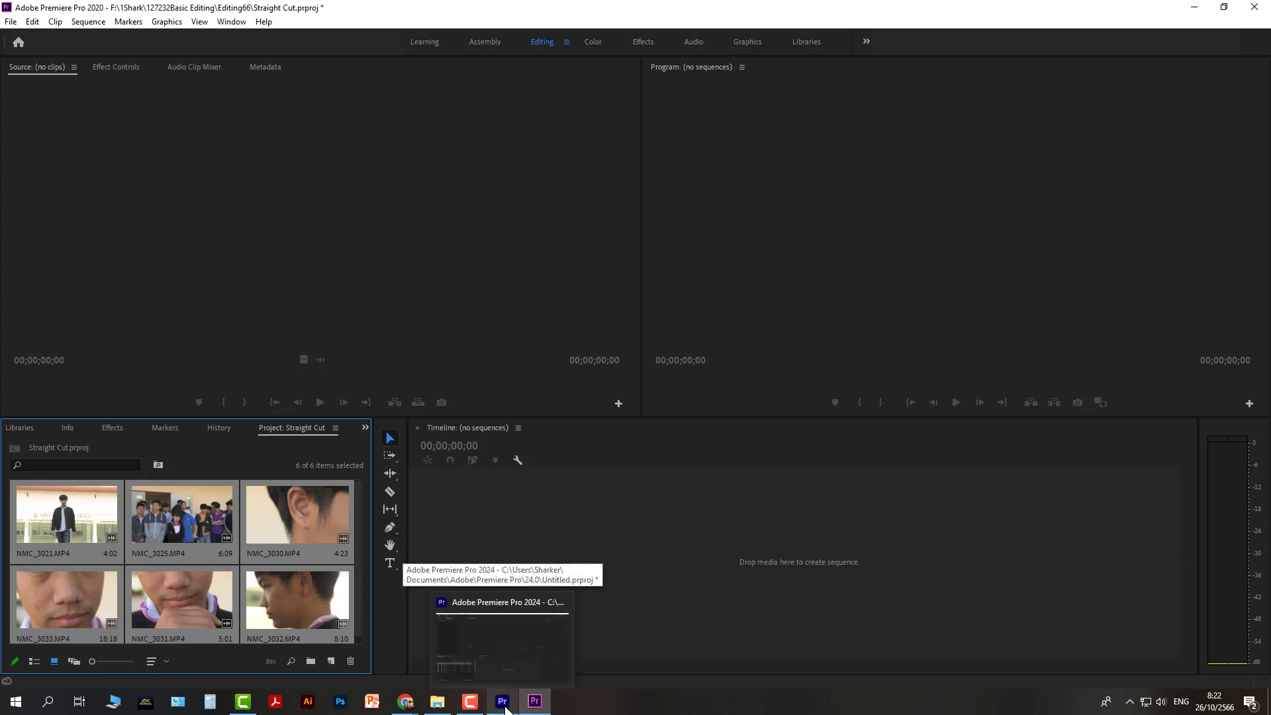
pyautogui.click(506, 708)
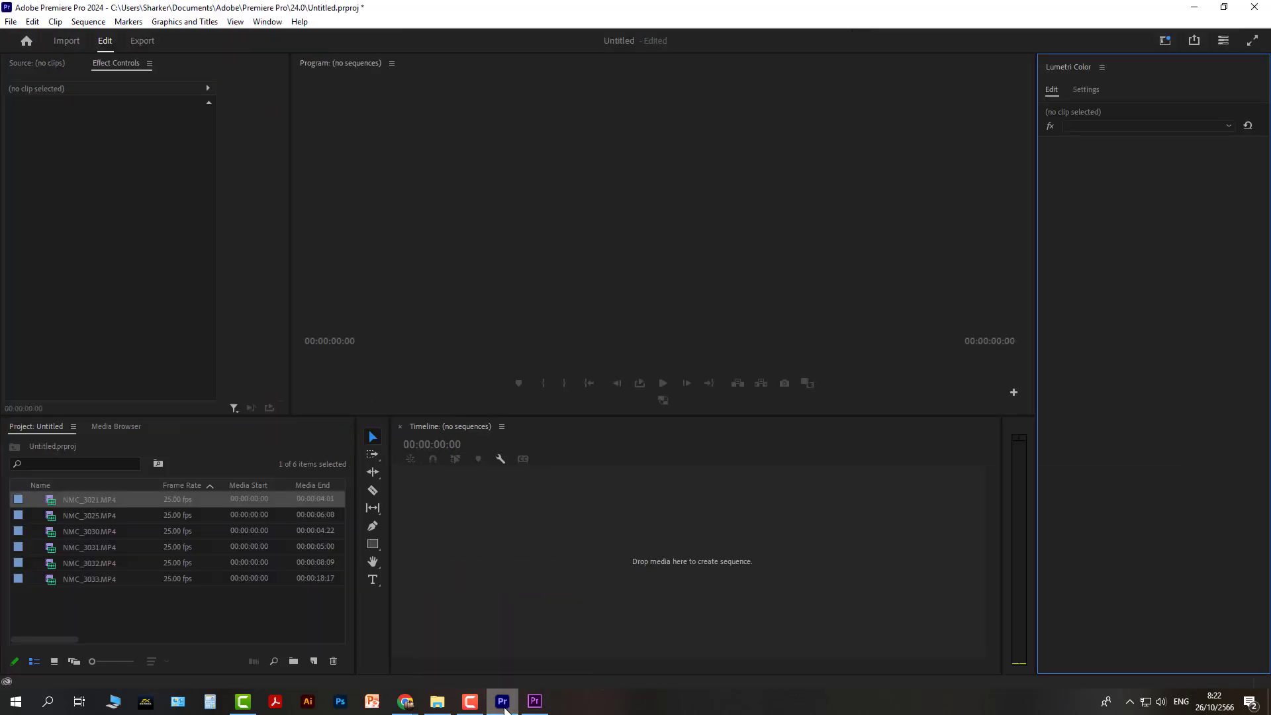
pyautogui.moveTo(212, 633); pyautogui.dragTo(61, 490)
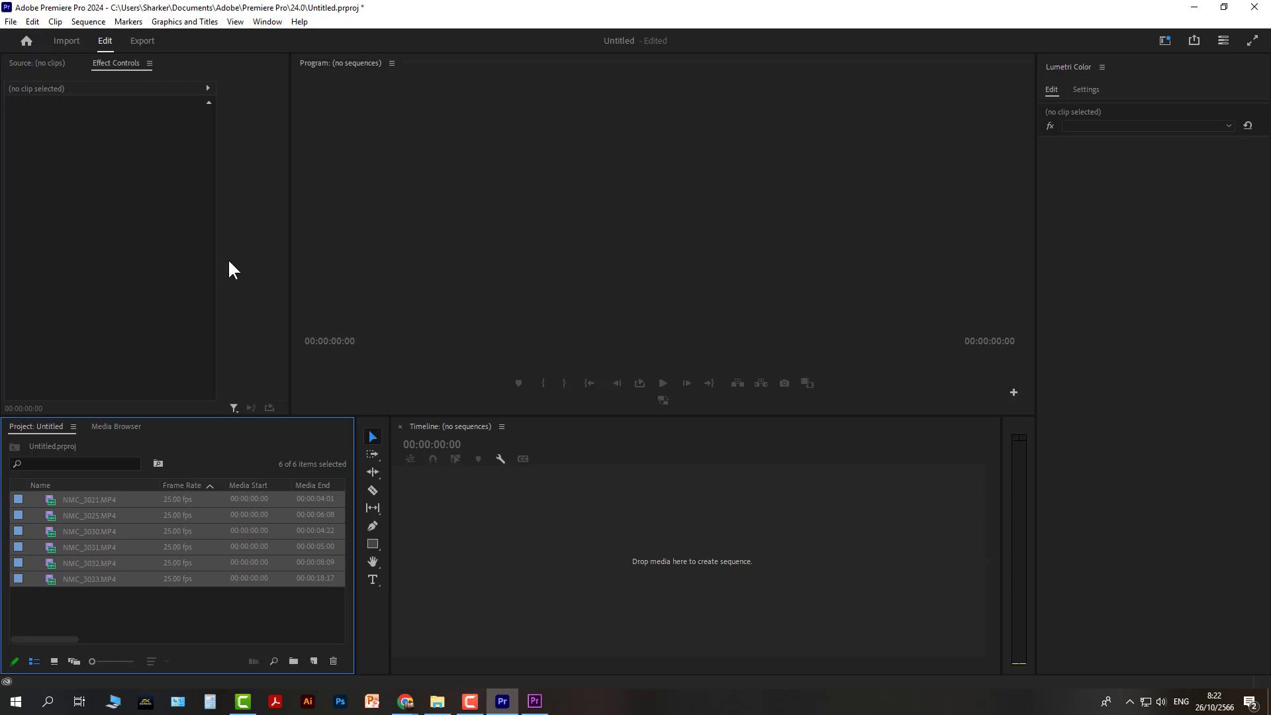
# Enable ingest in the Untitled project's settings, set to Create Proxies with the H.264 Low Resolution Proxy preset
pyautogui.click(10, 24)
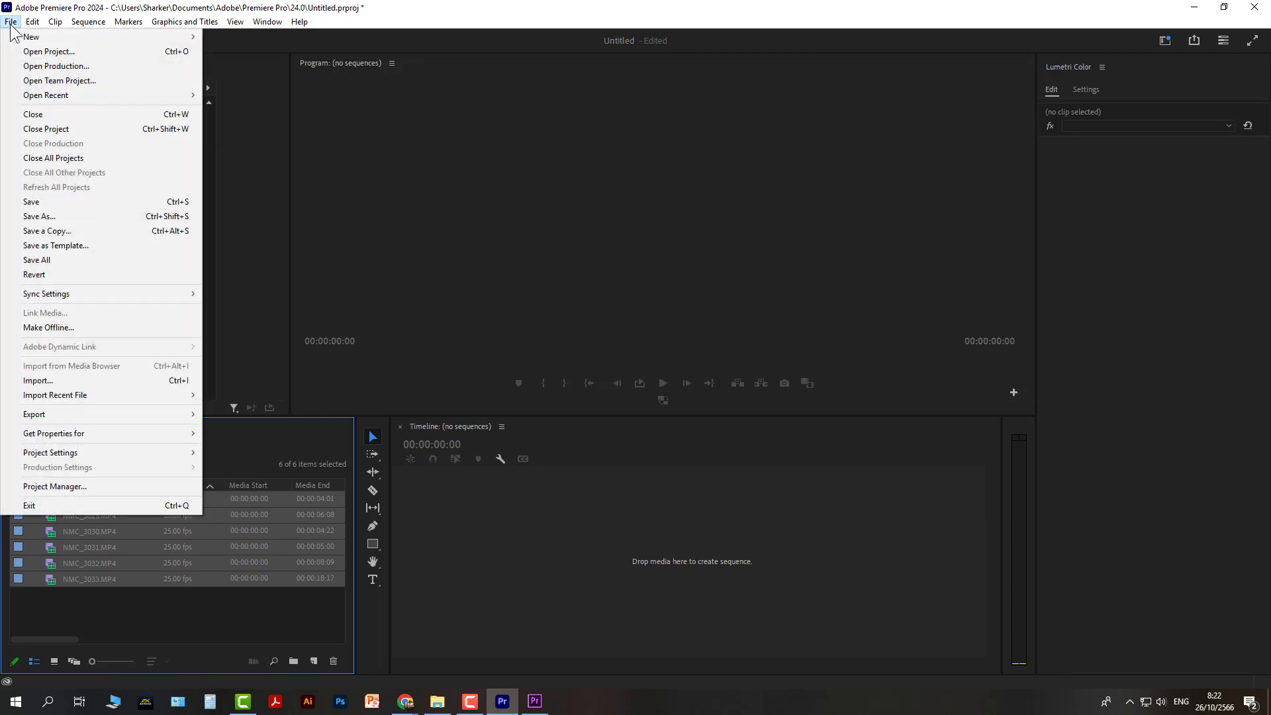
pyautogui.moveTo(93, 454)
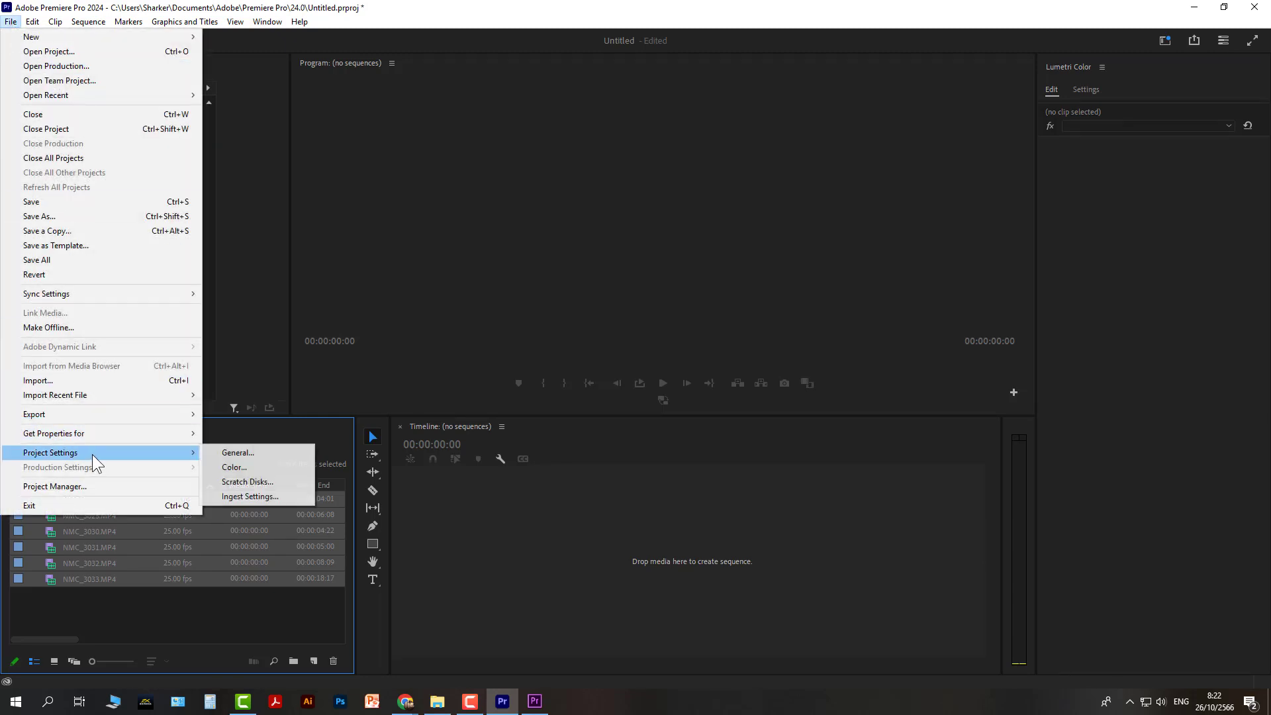
pyautogui.click(279, 495)
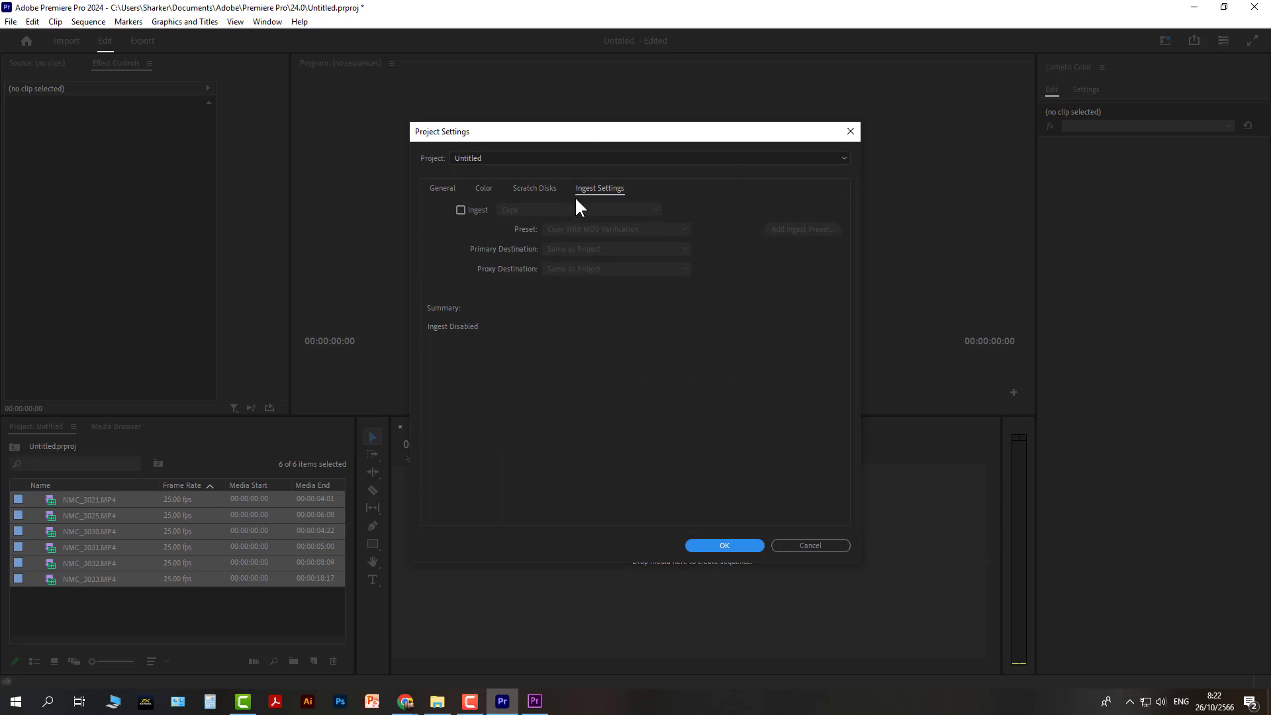
pyautogui.click(461, 211)
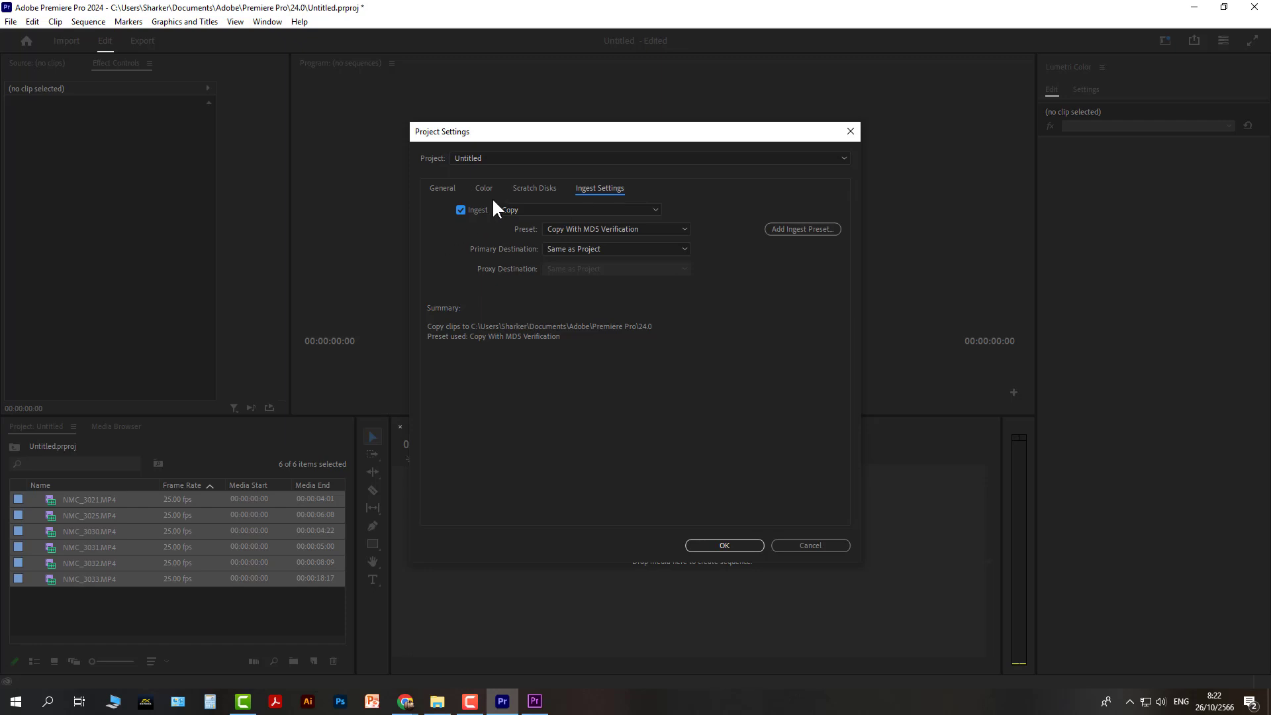
pyautogui.click(570, 209)
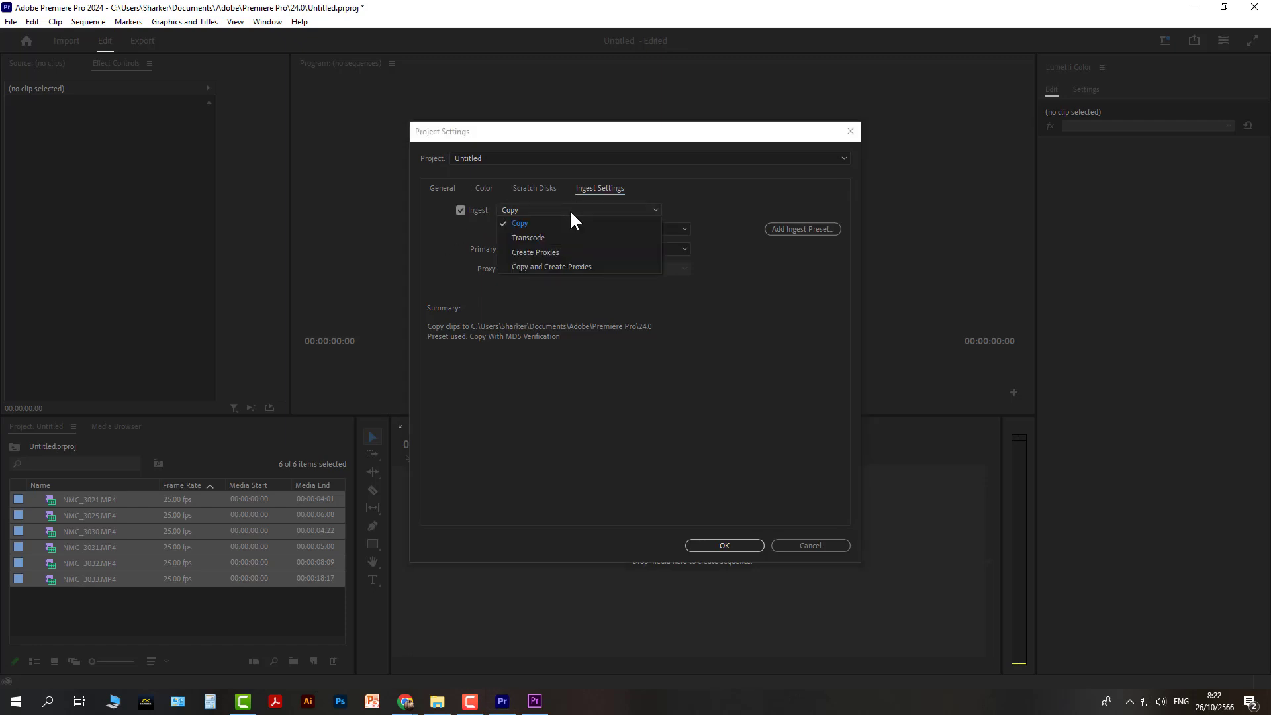
pyautogui.click(572, 252)
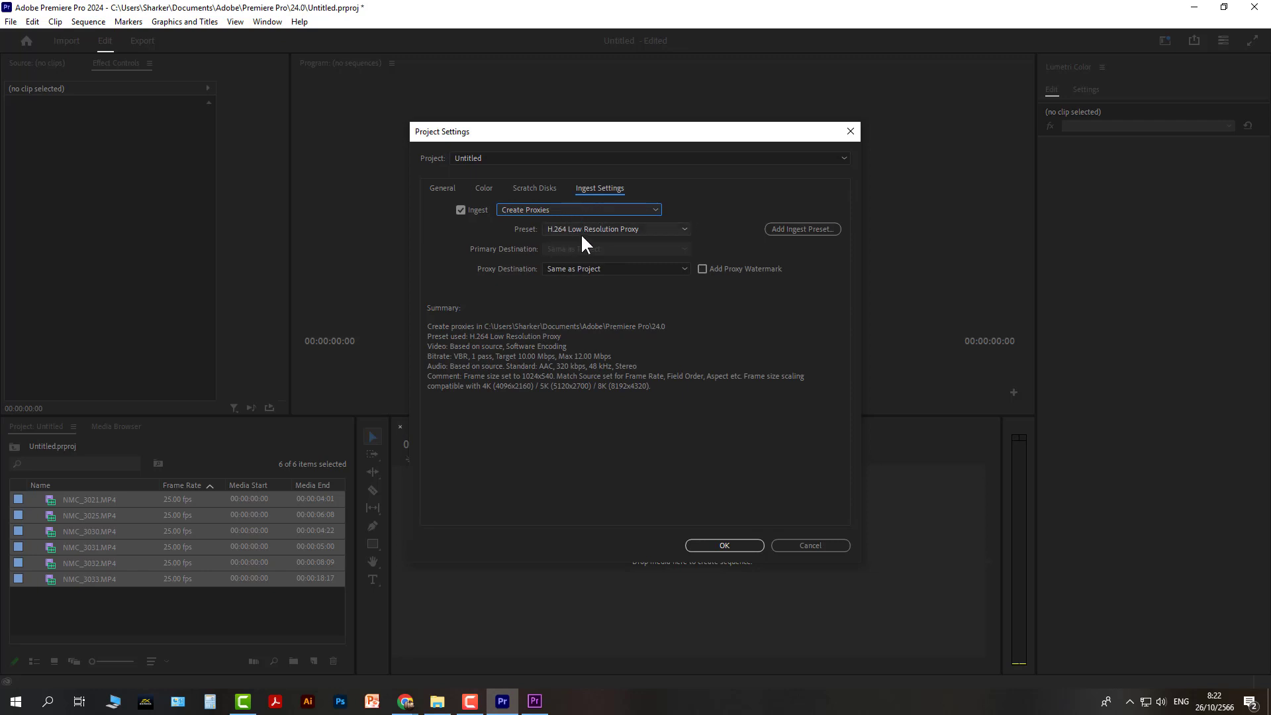
pyautogui.click(624, 231)
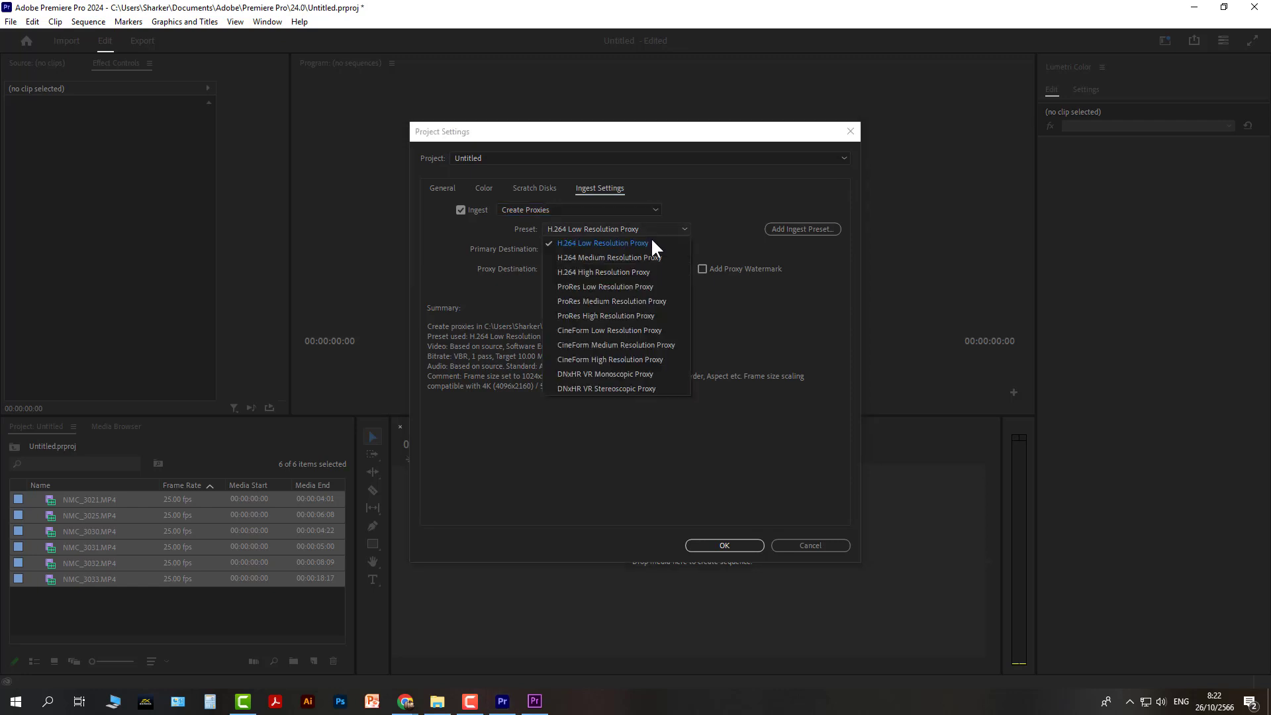
pyautogui.click(652, 243)
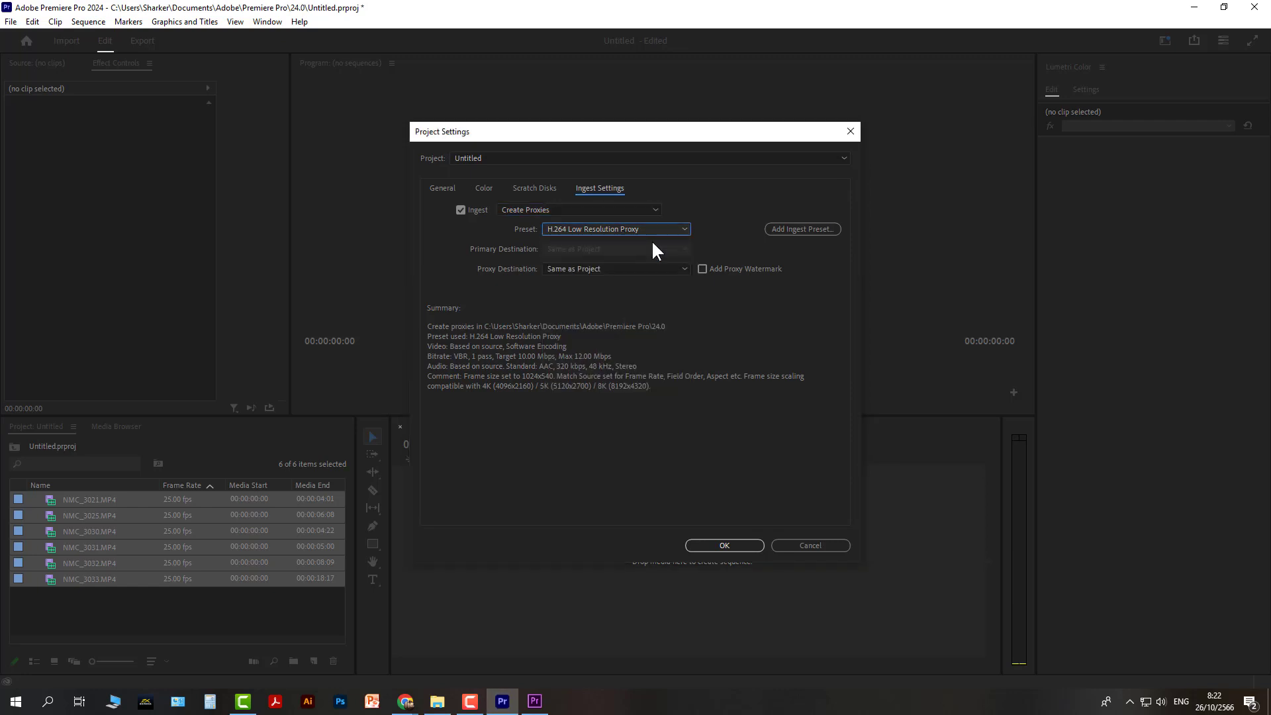
pyautogui.click(731, 547)
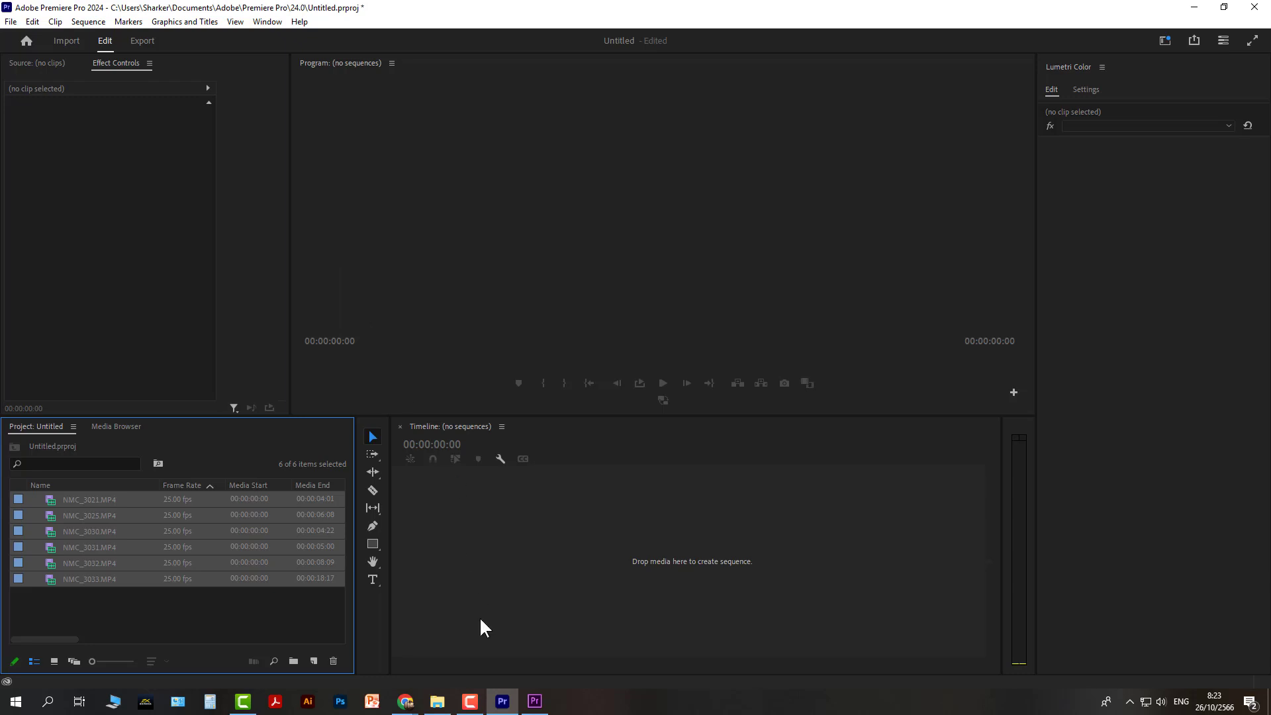
# Switch to Premiere Pro 2020 and select only the NMC_3021.MP4 clip in the Straight Cut project
pyautogui.click(535, 703)
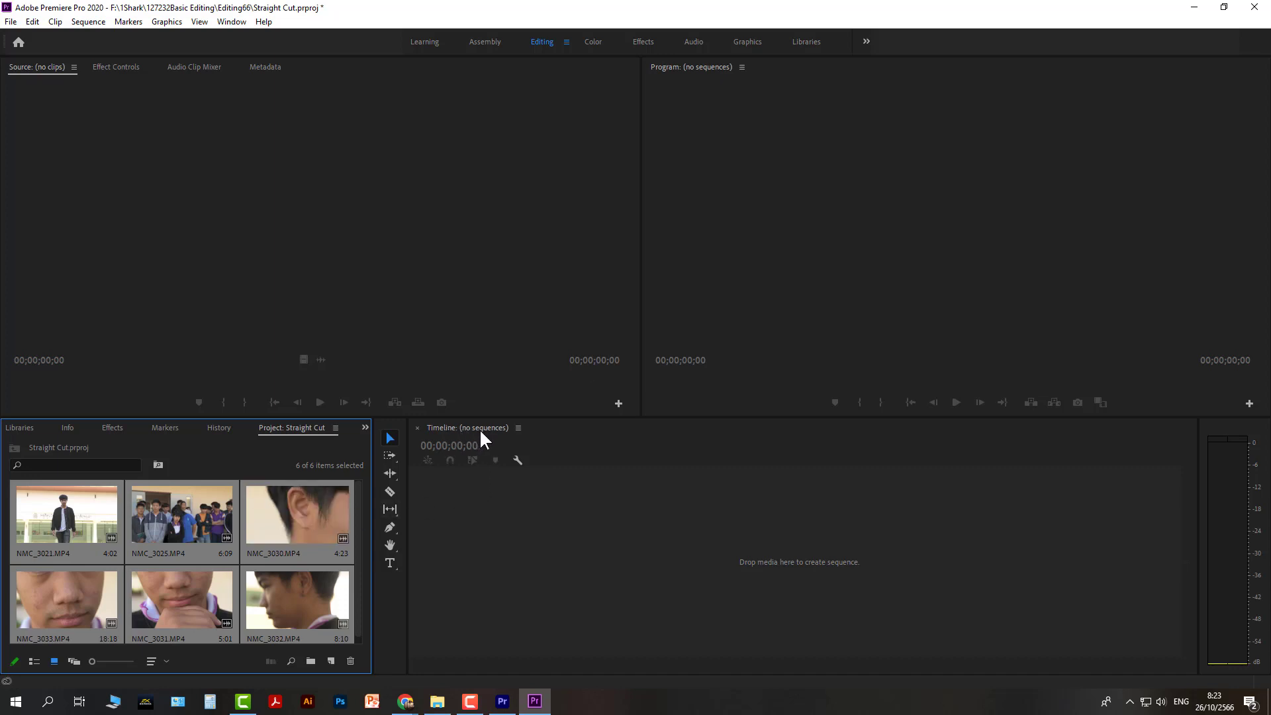
pyautogui.click(50, 523)
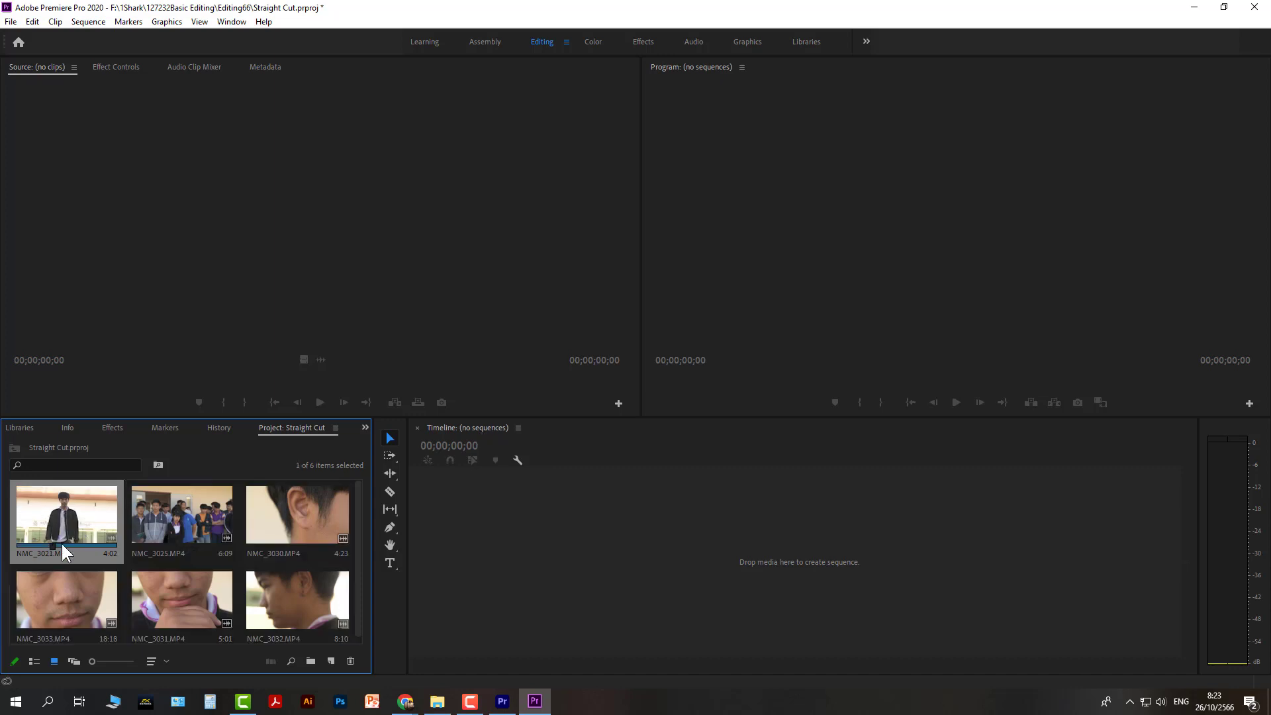
# Load NMC_3021.MP4 into the Source monitor and create a sequence from the clip in the empty timeline
pyautogui.click(67, 605)
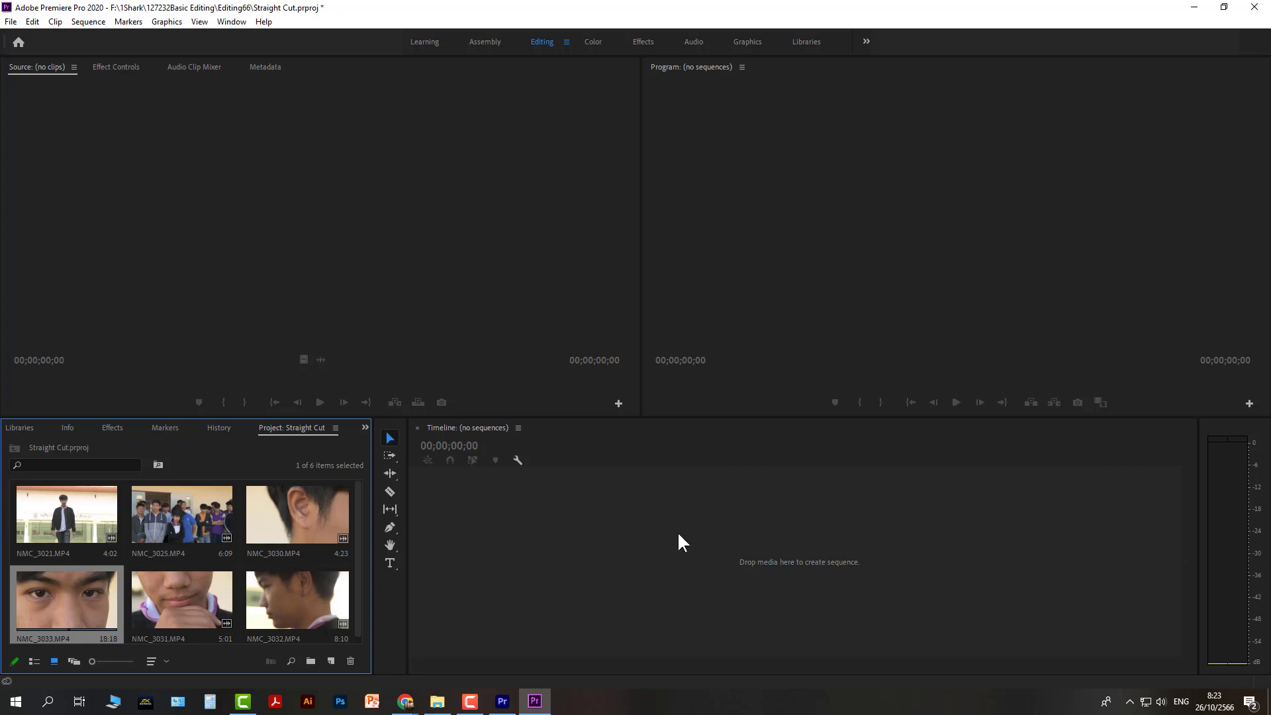
pyautogui.moveTo(77, 514); pyautogui.dragTo(206, 205)
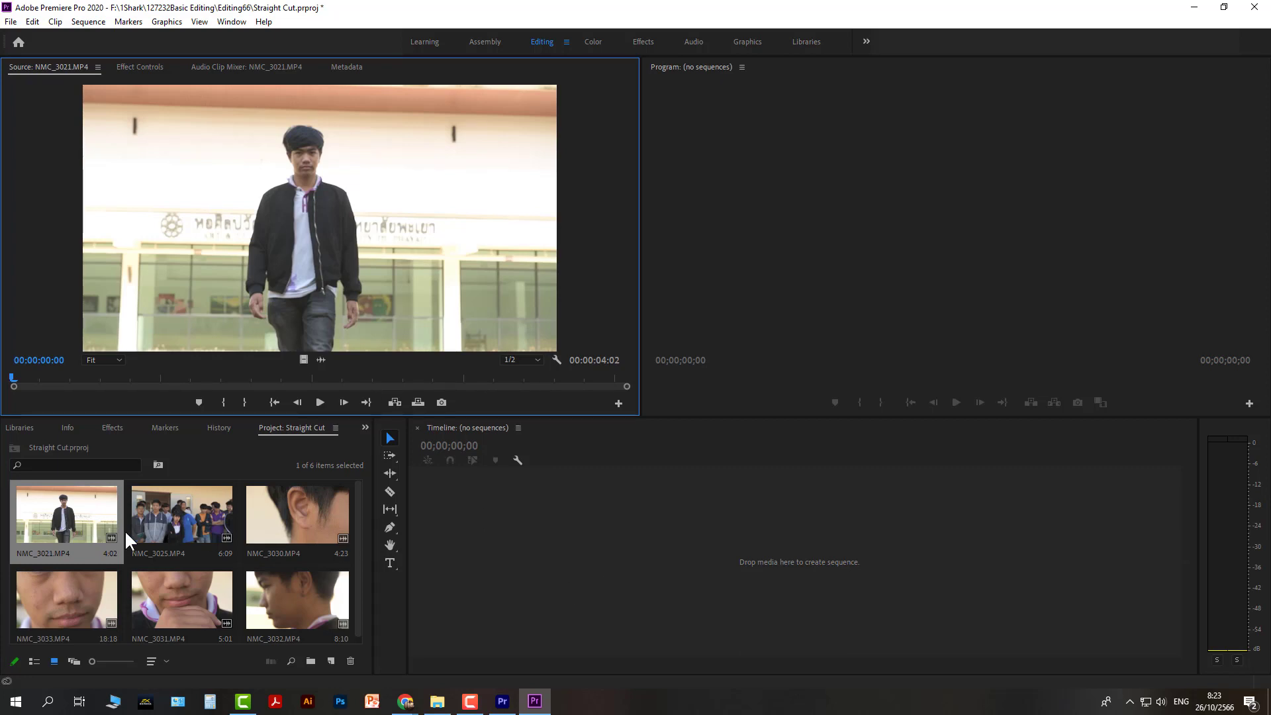
pyautogui.moveTo(70, 525); pyautogui.dragTo(617, 554)
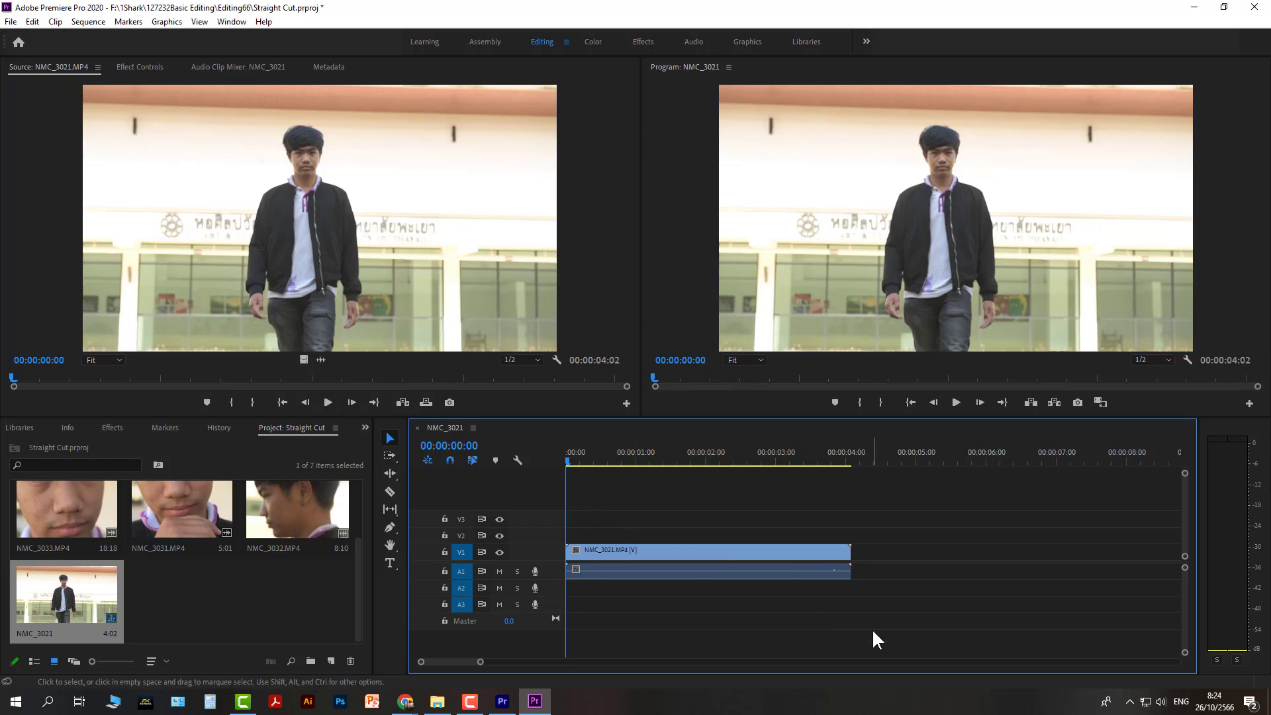
# Delete the NMC_3021.MP4 clip with its audio from the timeline and close the NMC_3021 sequence
pyautogui.moveTo(874, 632); pyautogui.dragTo(654, 551)
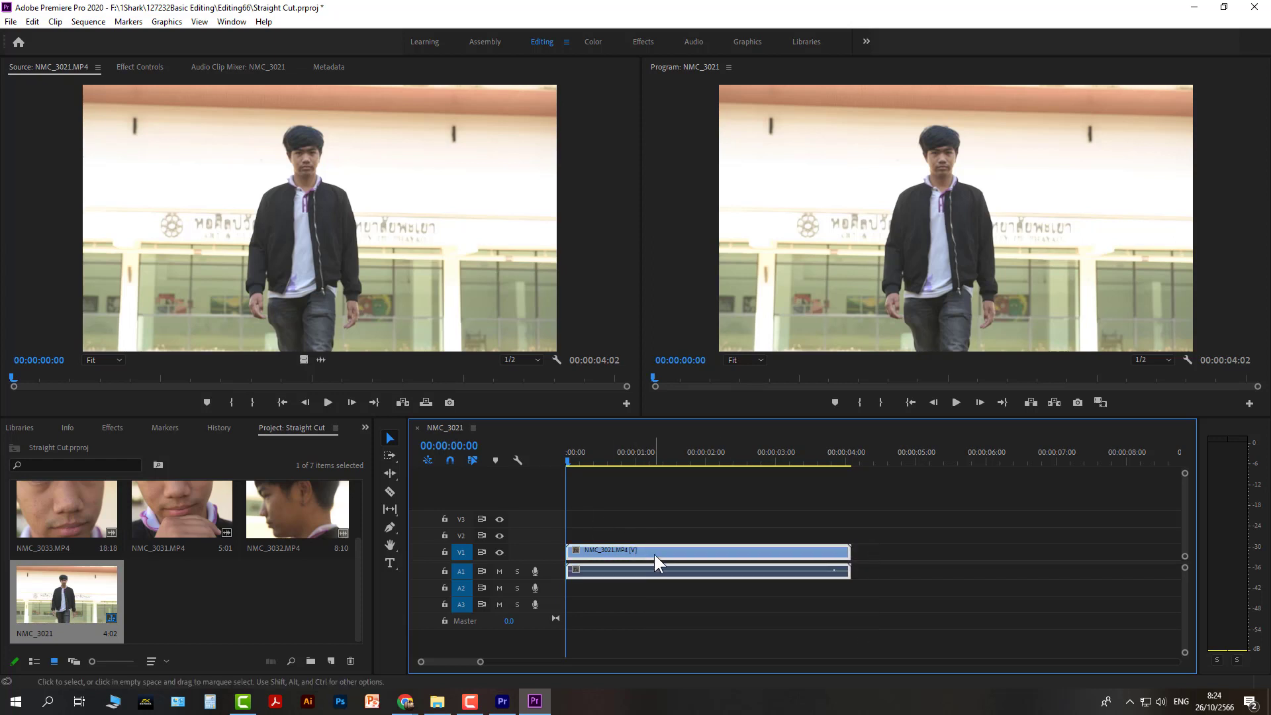
pyautogui.press('Delete')
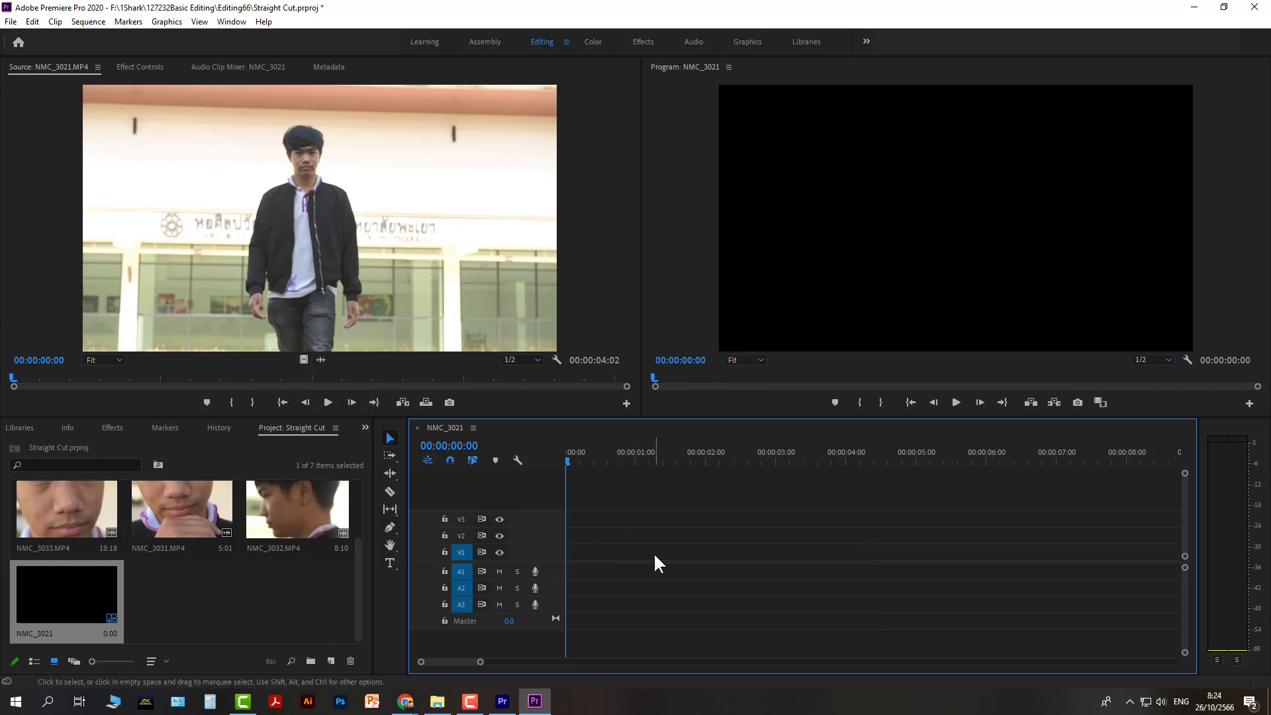
pyautogui.click(418, 428)
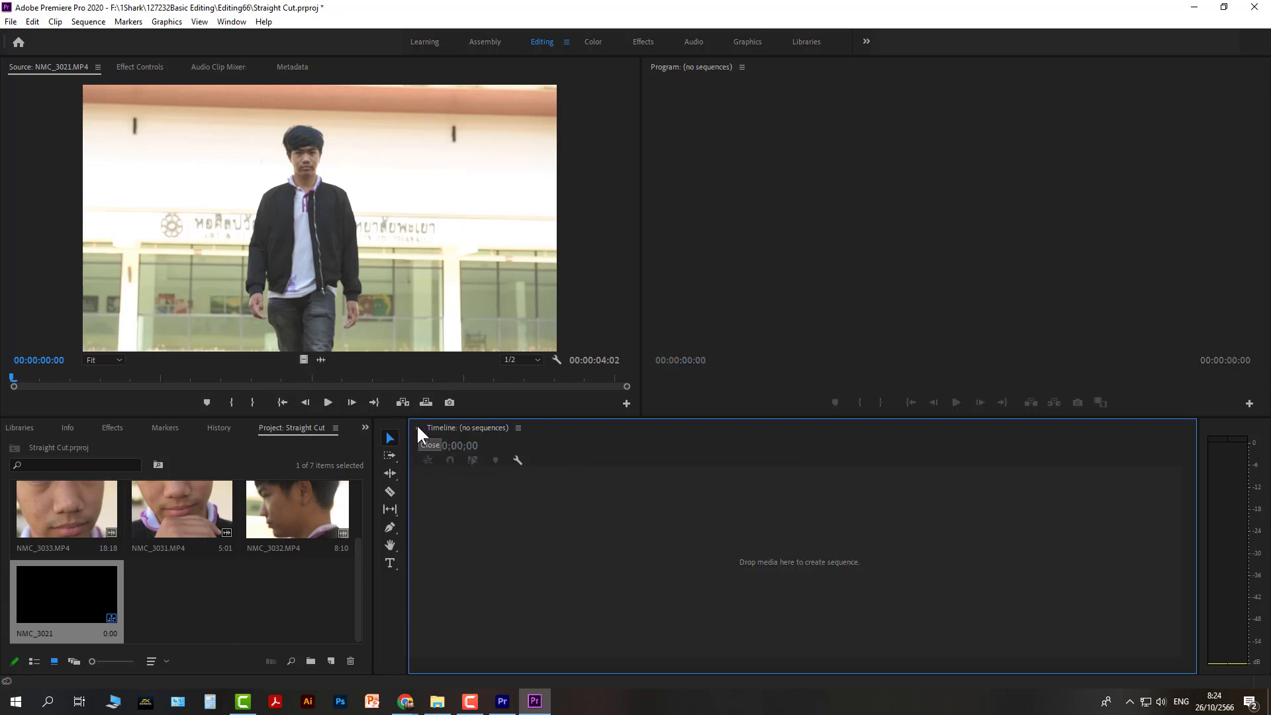
pyautogui.click(518, 428)
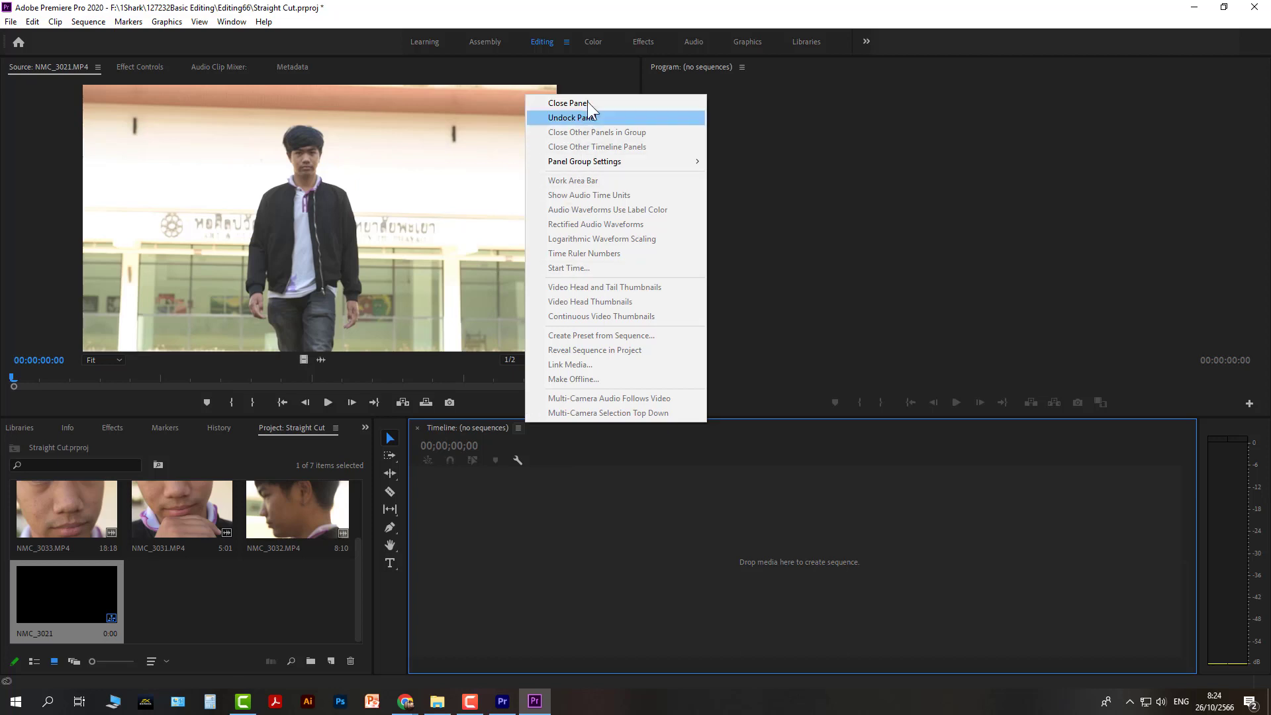
pyautogui.click(548, 538)
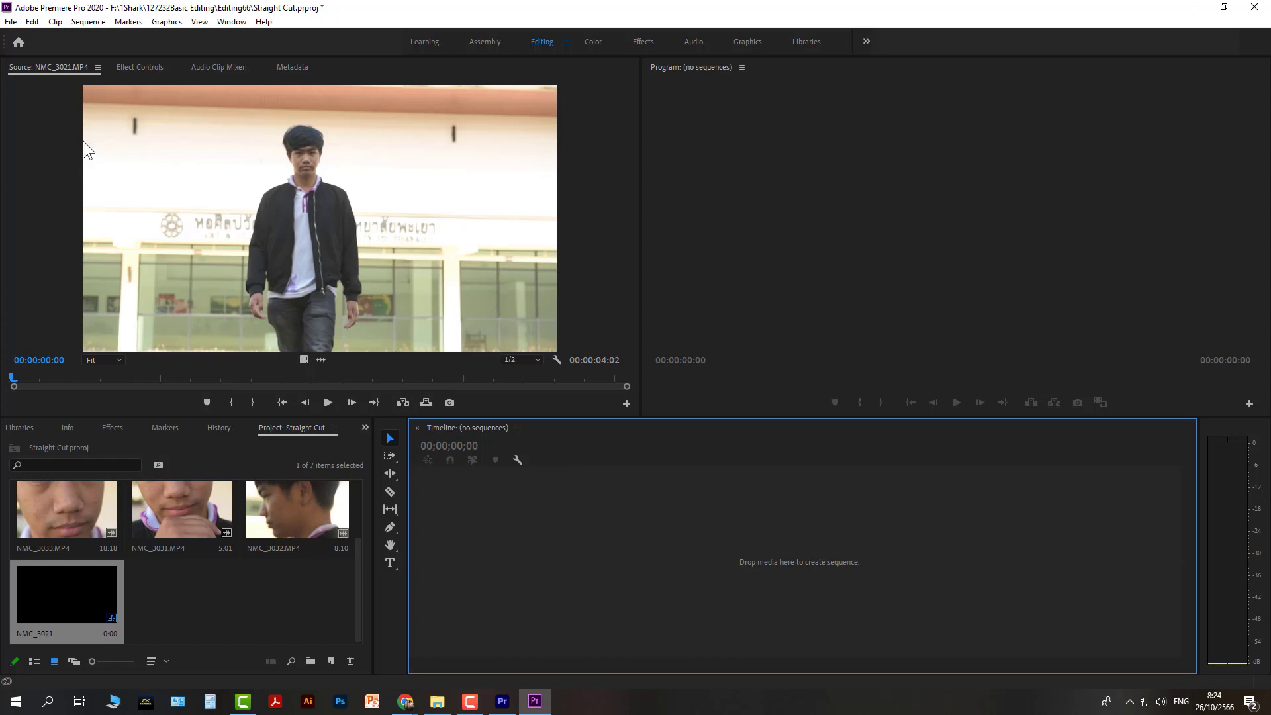
pyautogui.click(86, 23)
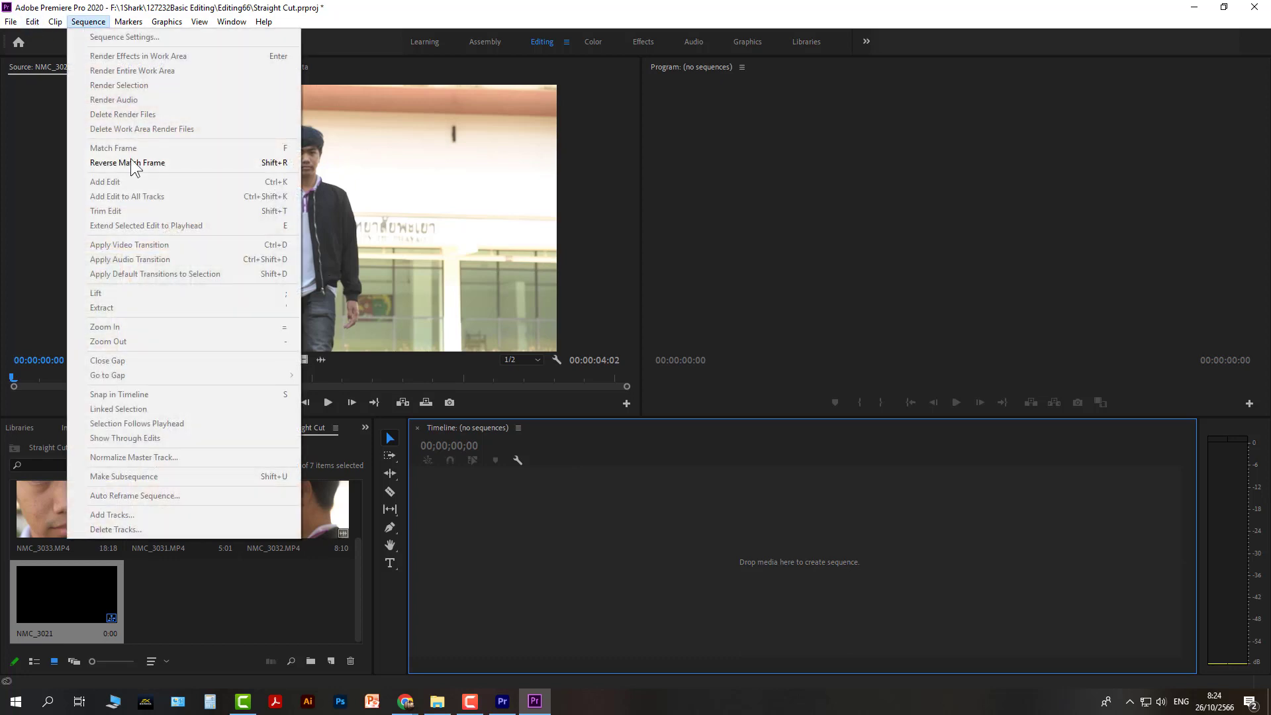
pyautogui.click(159, 579)
pyautogui.click(49, 507)
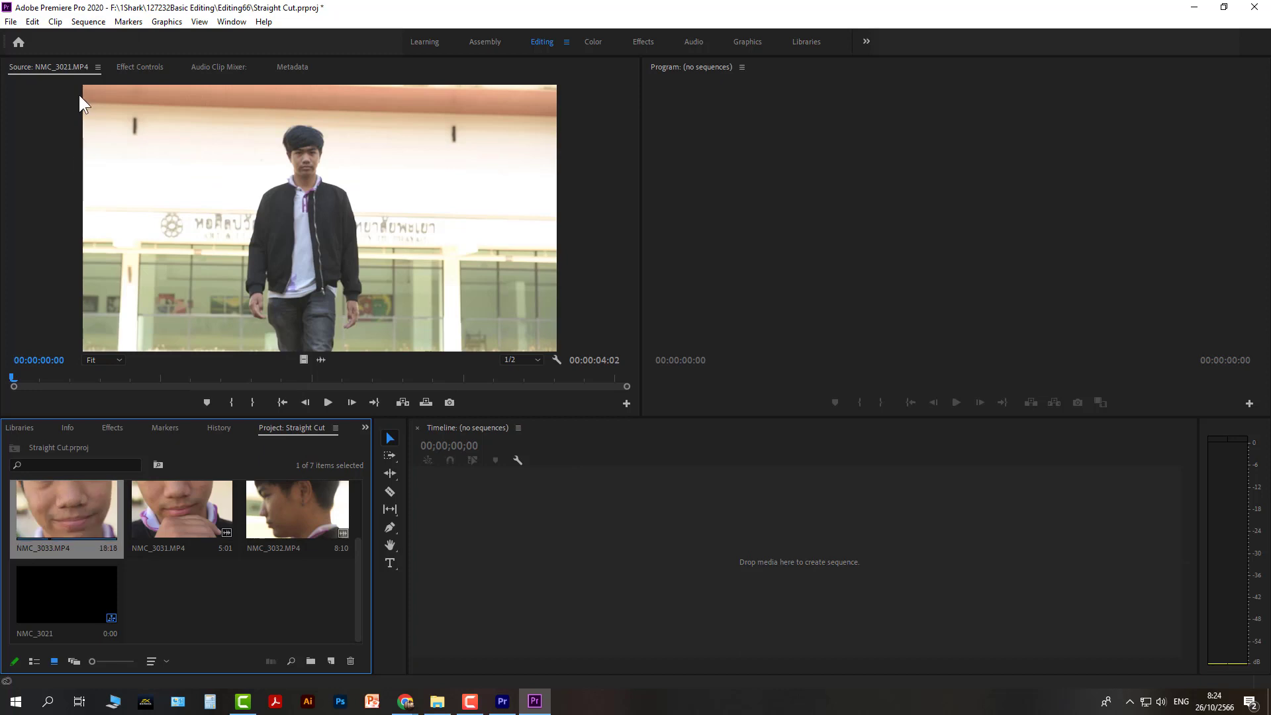
pyautogui.click(235, 579)
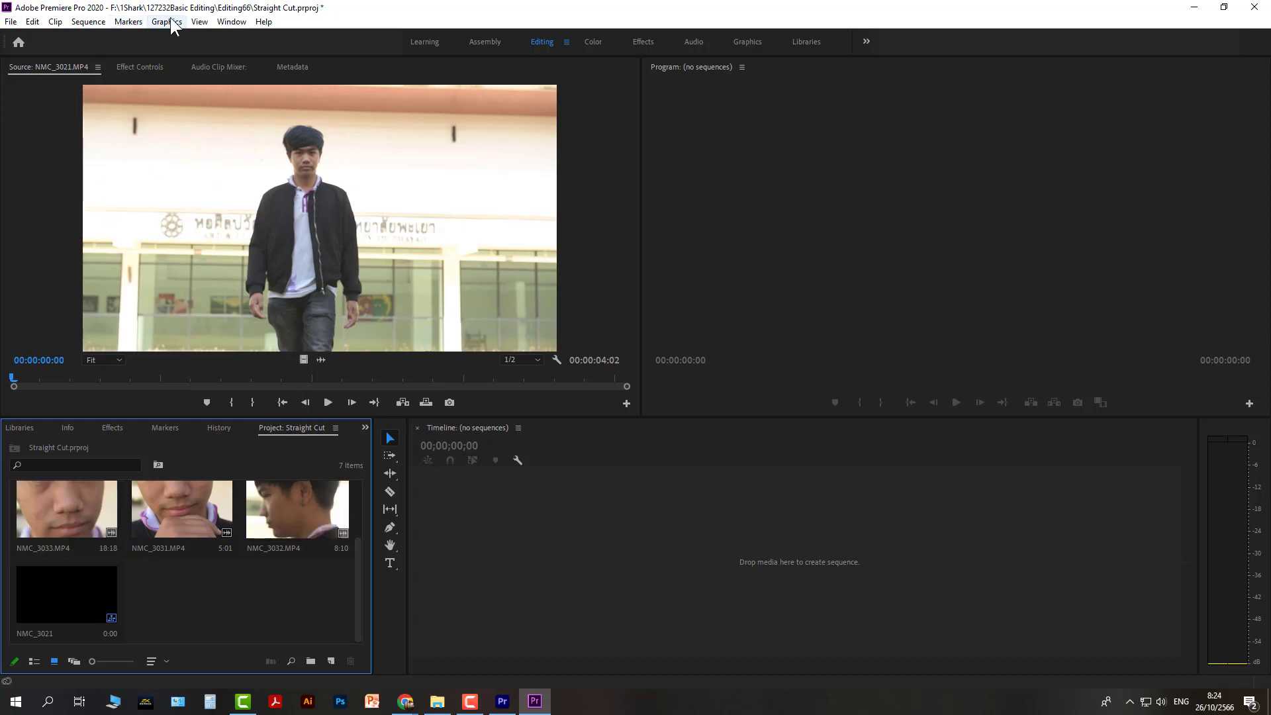
pyautogui.click(88, 23)
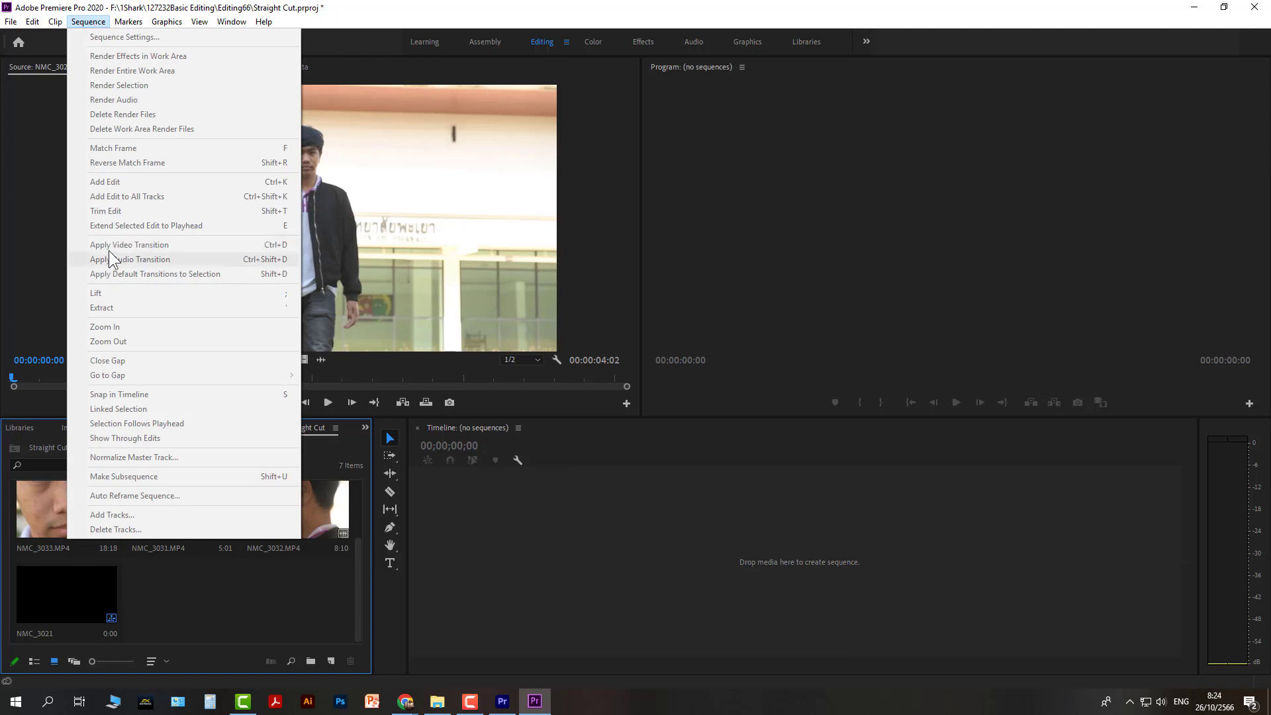
pyautogui.click(172, 613)
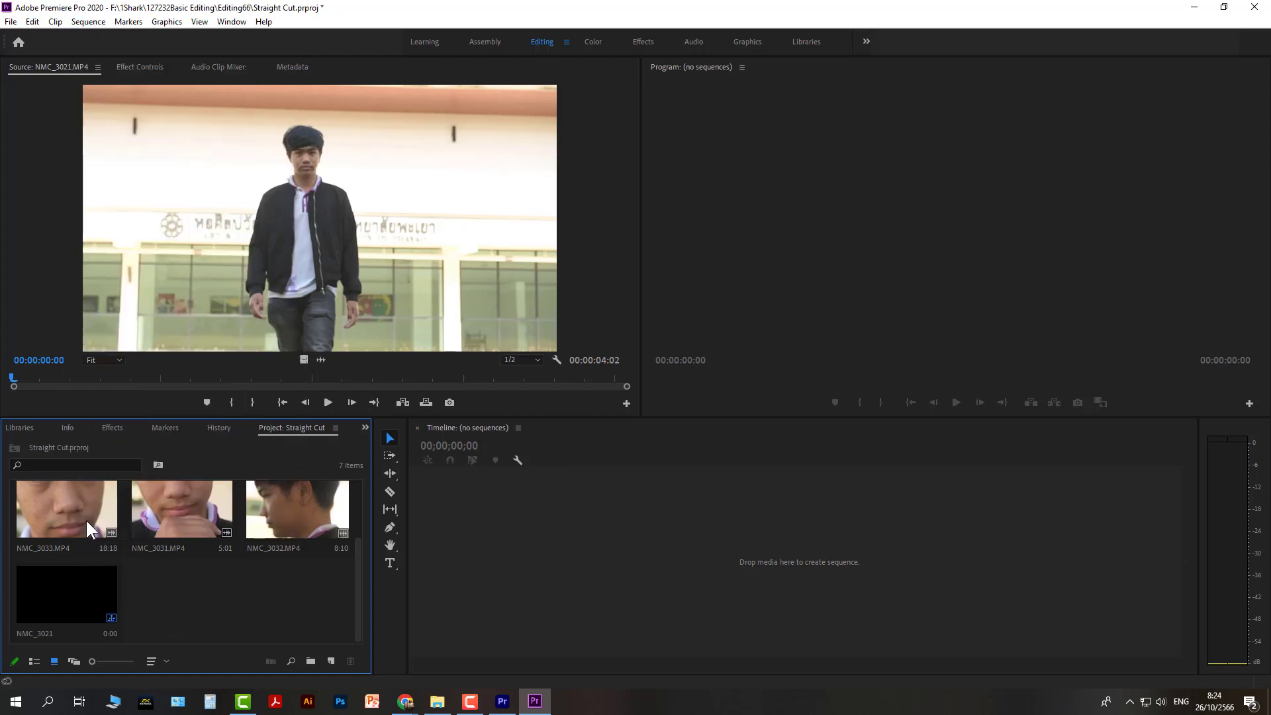
pyautogui.click(86, 519)
pyautogui.click(97, 21)
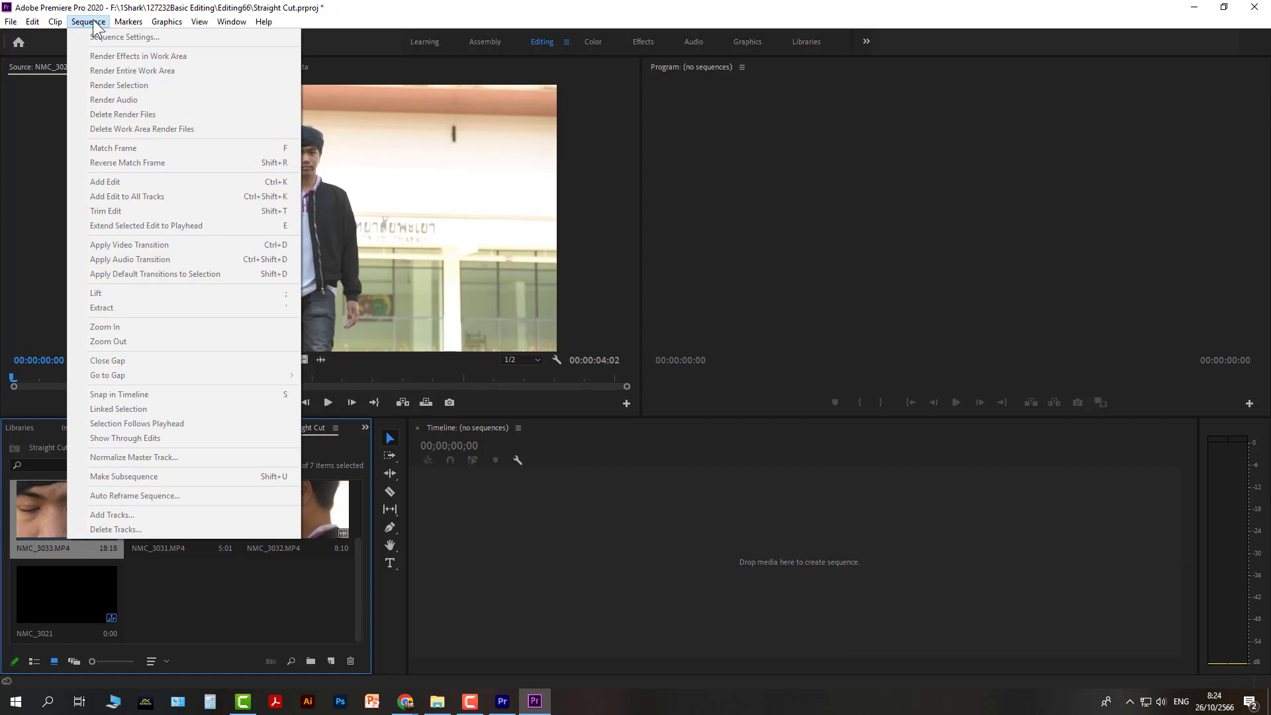
# Review the available presets for a new sequence with the DV - NTSC group collapsed, without creating the sequence
pyautogui.moveTo(13, 22)
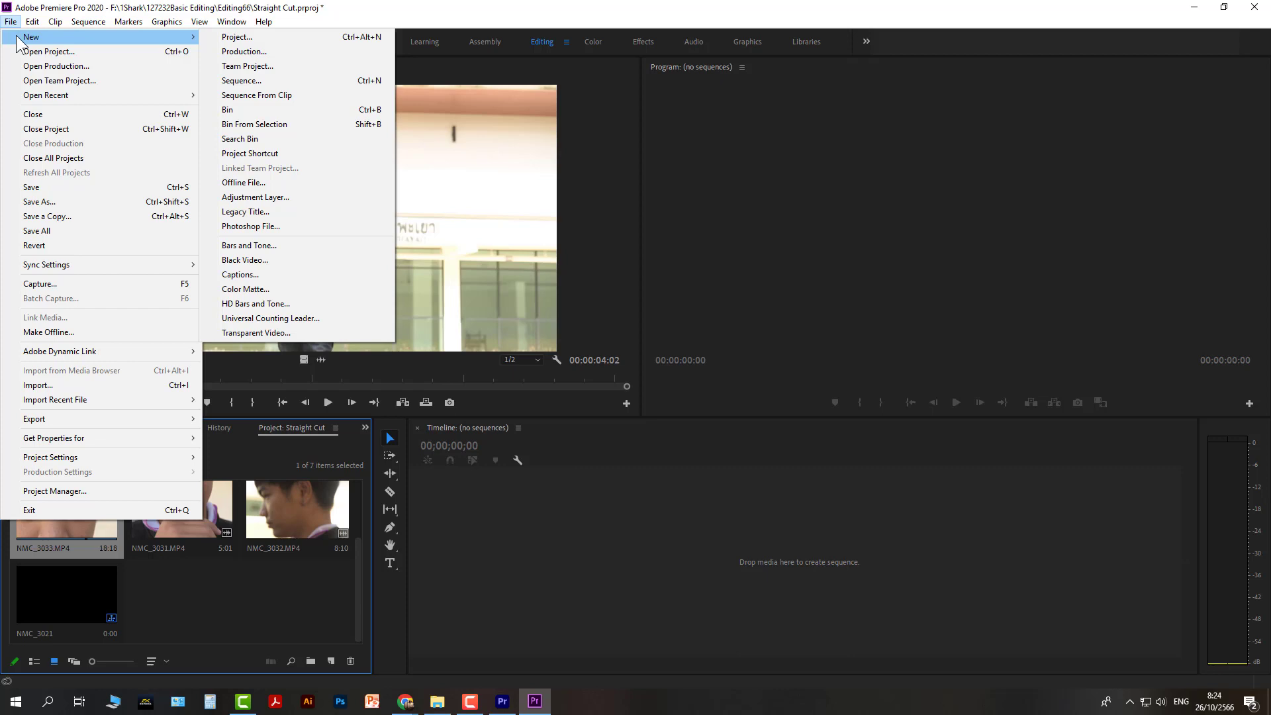
pyautogui.moveTo(80, 23)
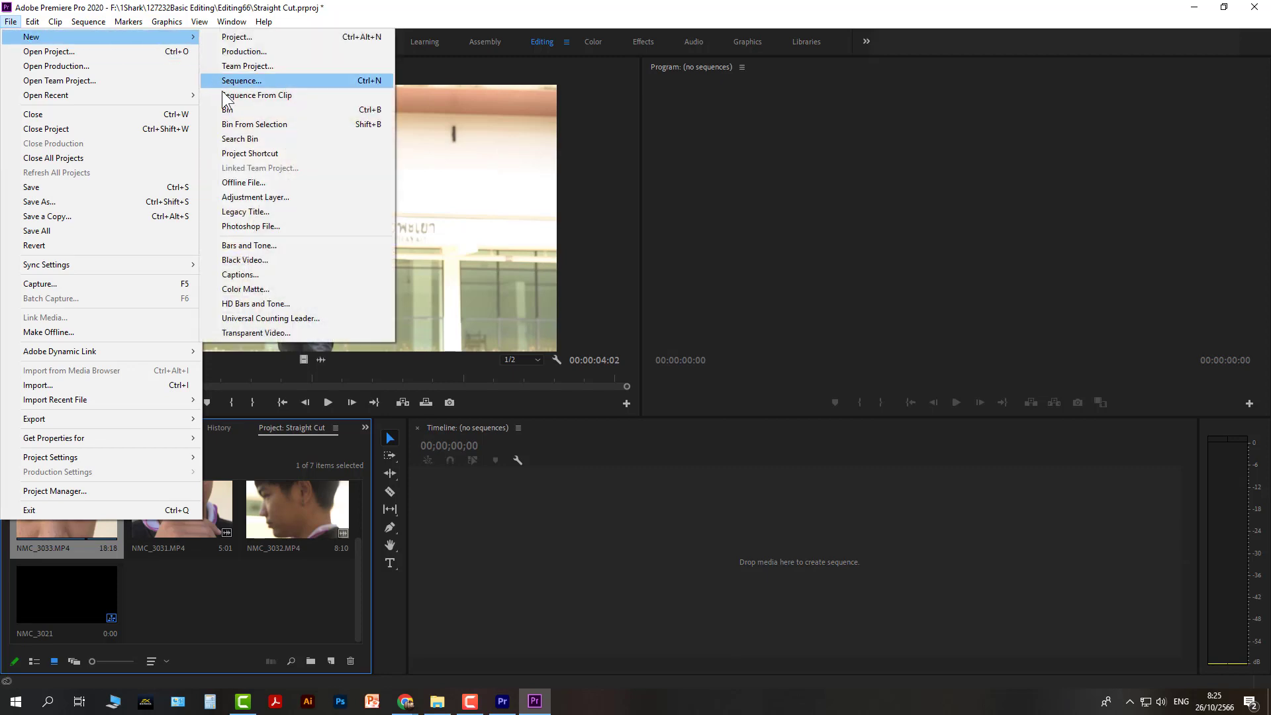
pyautogui.click(306, 80)
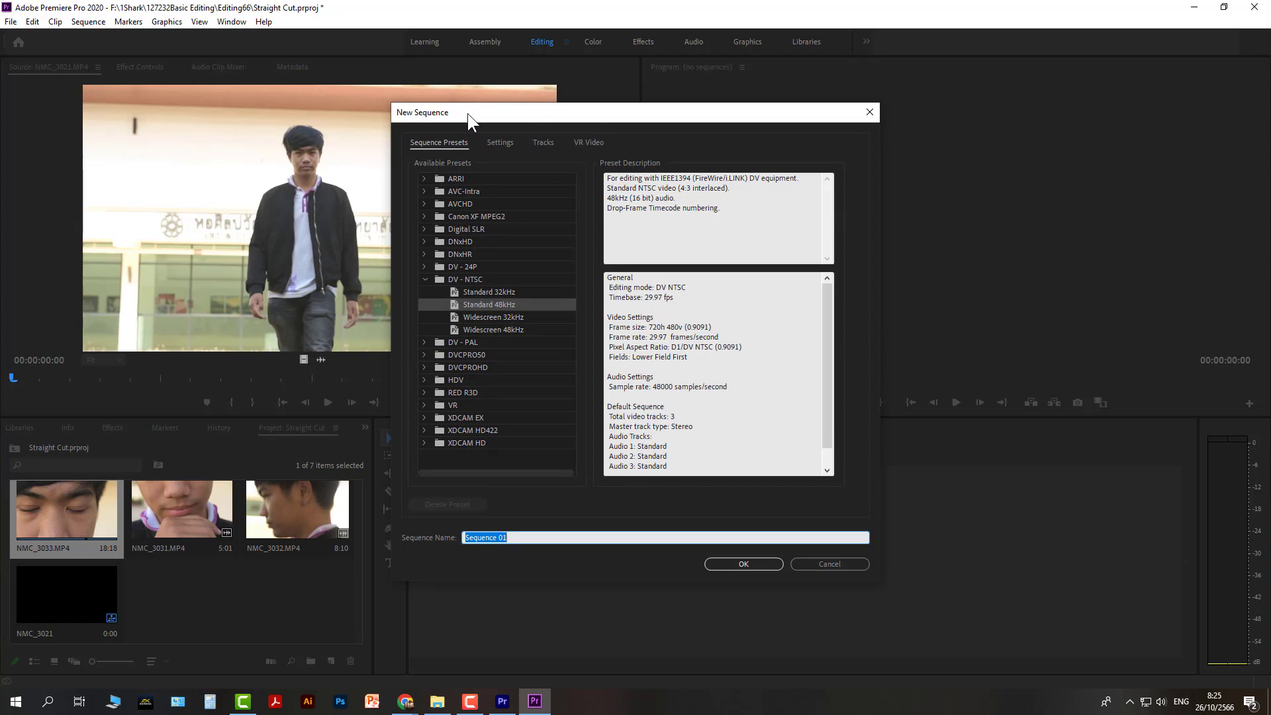
pyautogui.click(424, 280)
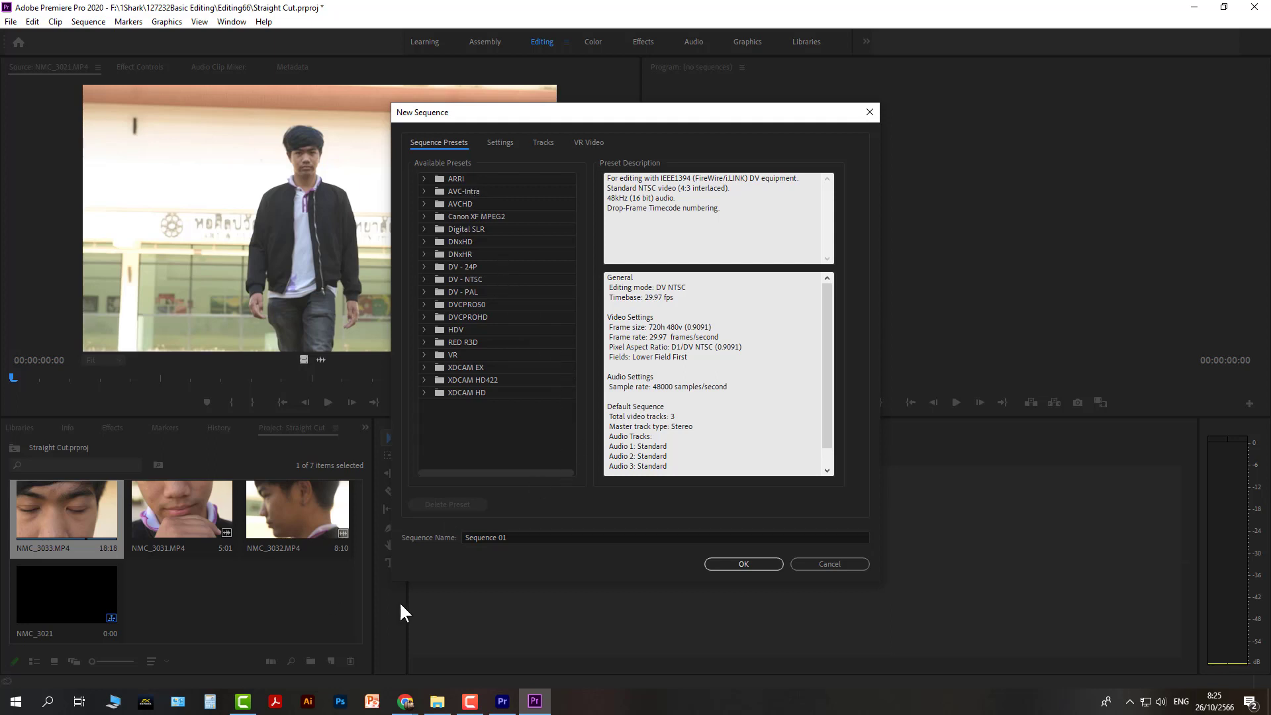
pyautogui.click(817, 561)
# Select the NMC_3021.MP4 clip and view its video, audio and proxy properties
pyautogui.scroll(2, 238, 605)
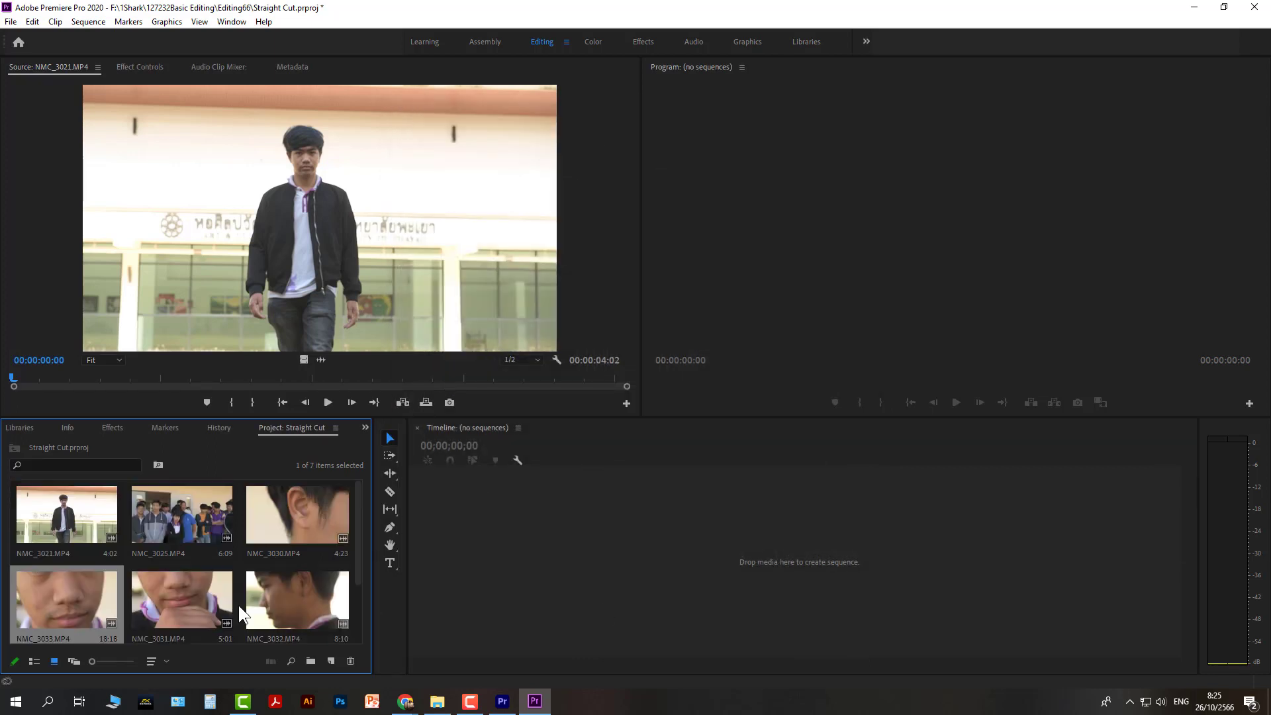
pyautogui.click(64, 535)
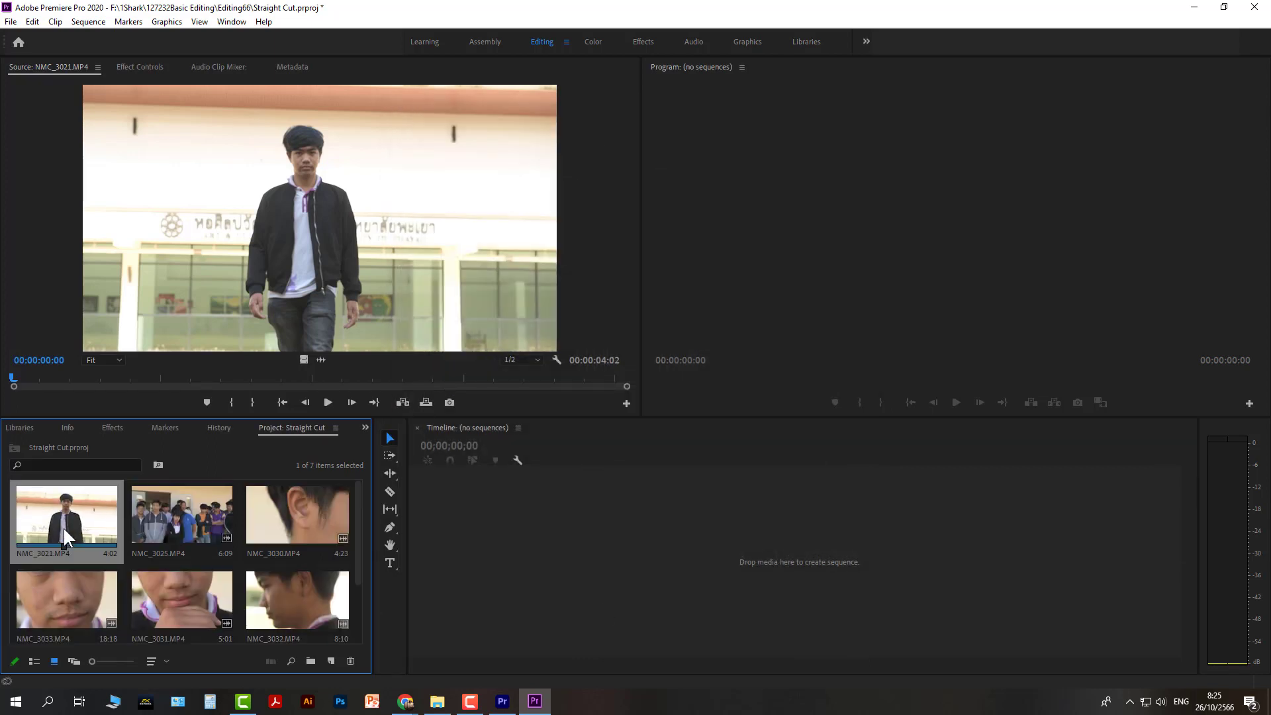
pyautogui.click(66, 429)
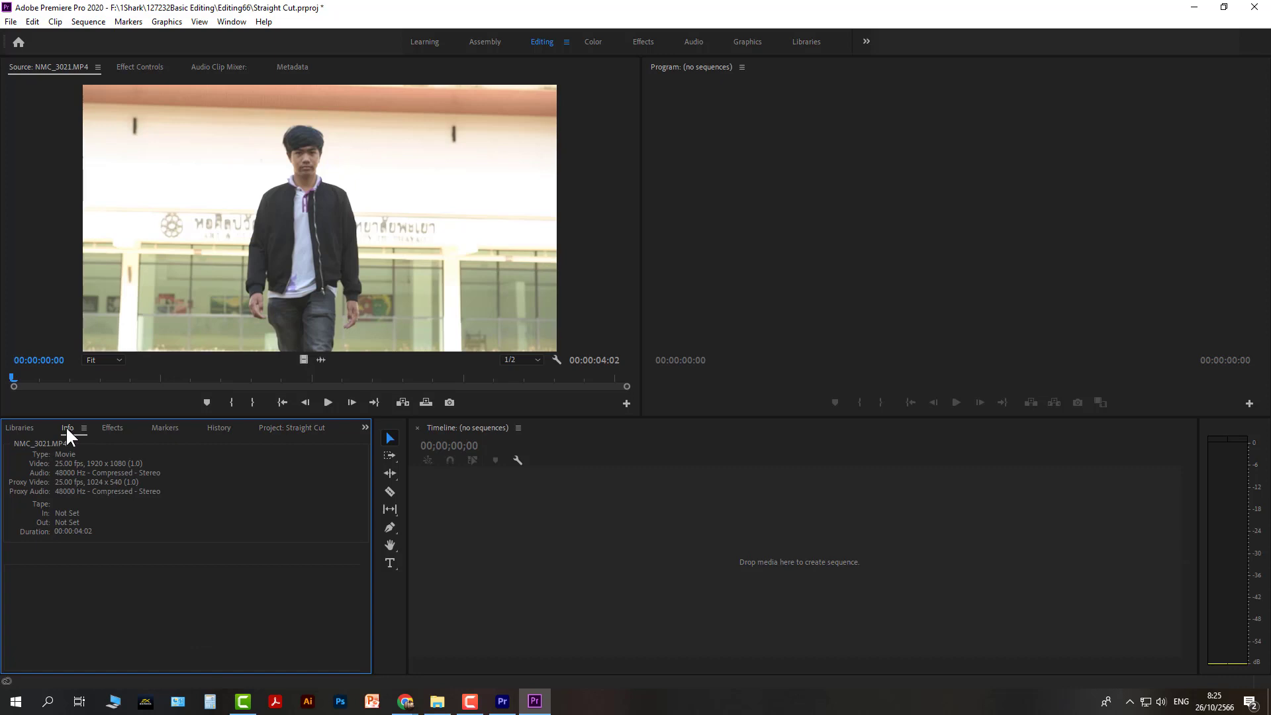
# Close the Libraries, History and Markers panels in the project panel group
pyautogui.click(24, 427)
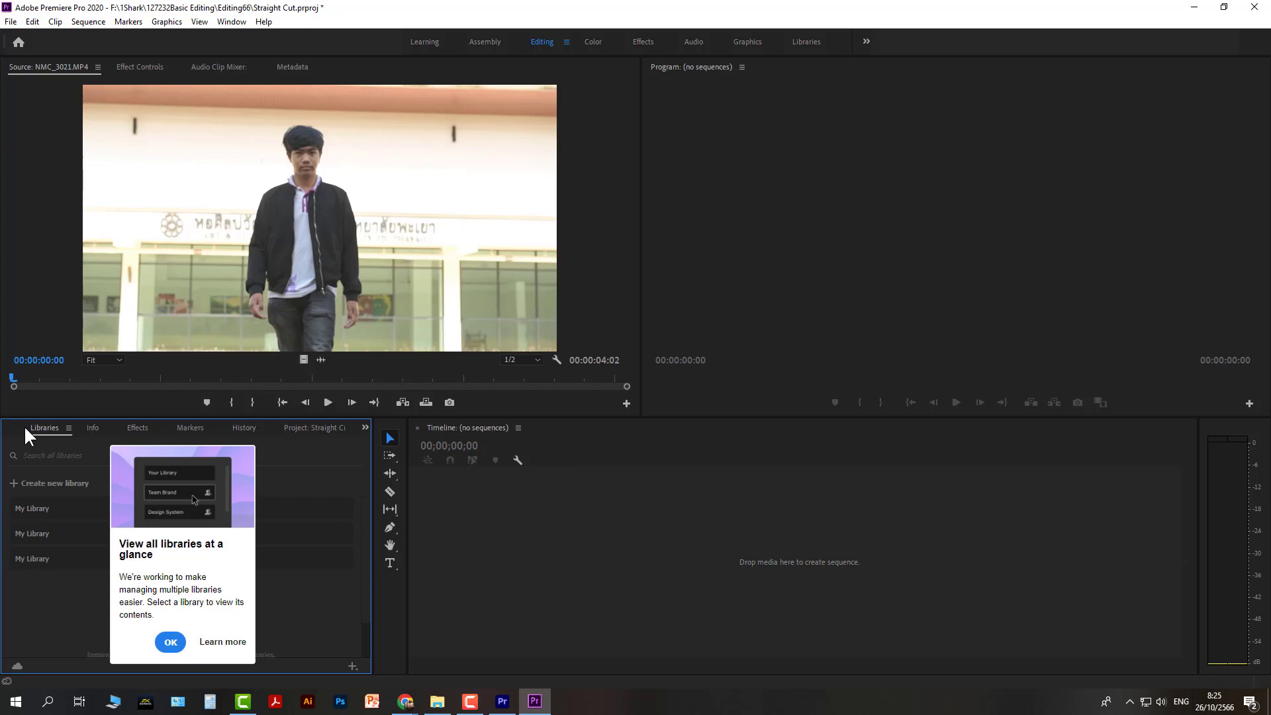
pyautogui.click(68, 429)
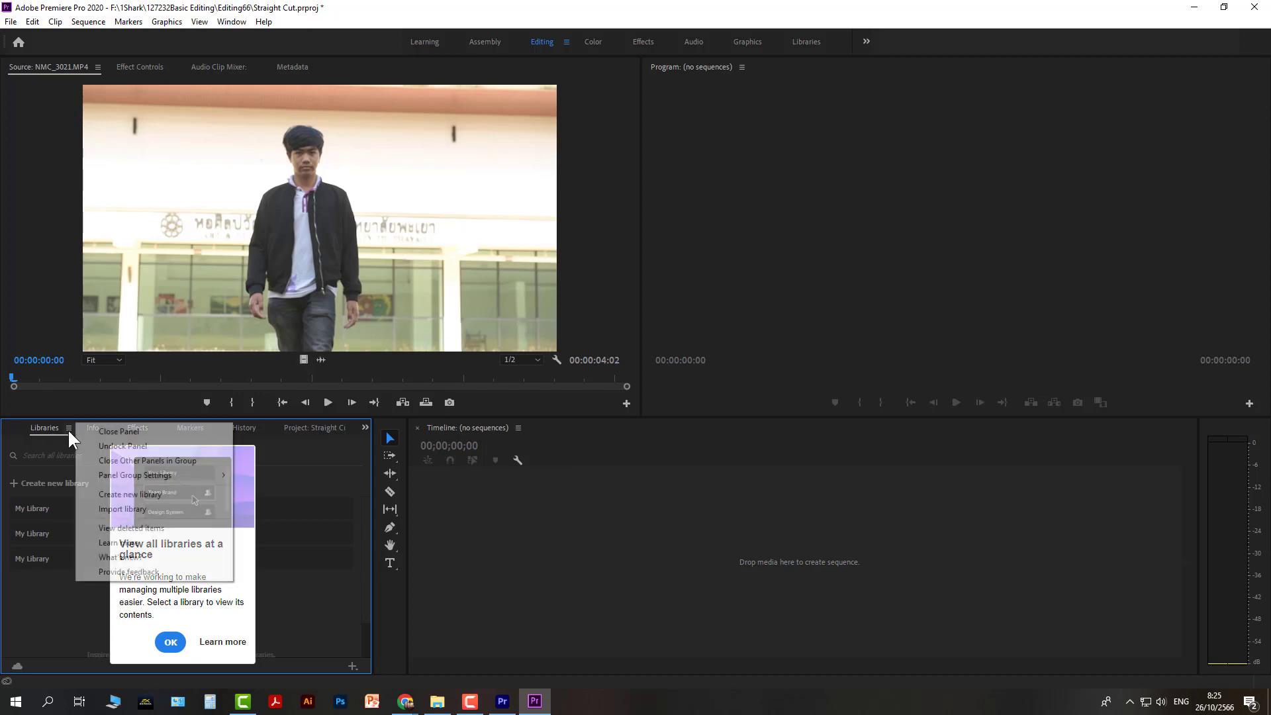
pyautogui.click(126, 429)
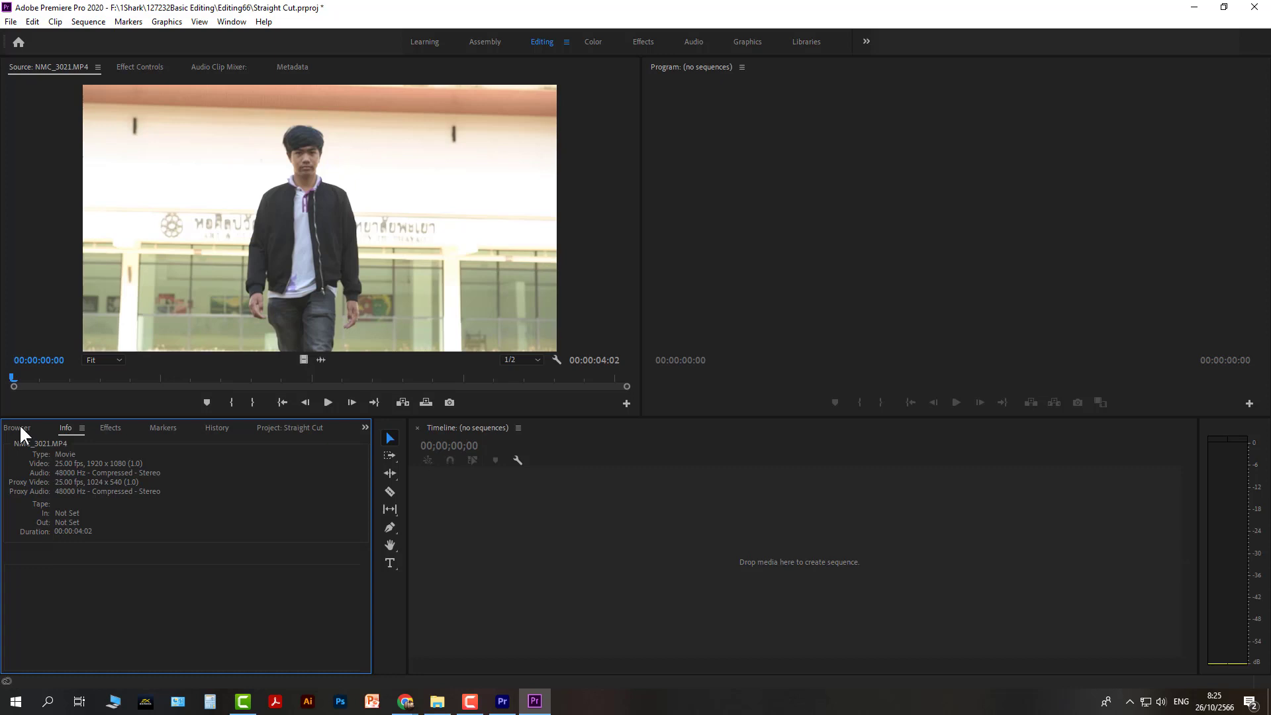
pyautogui.click(291, 429)
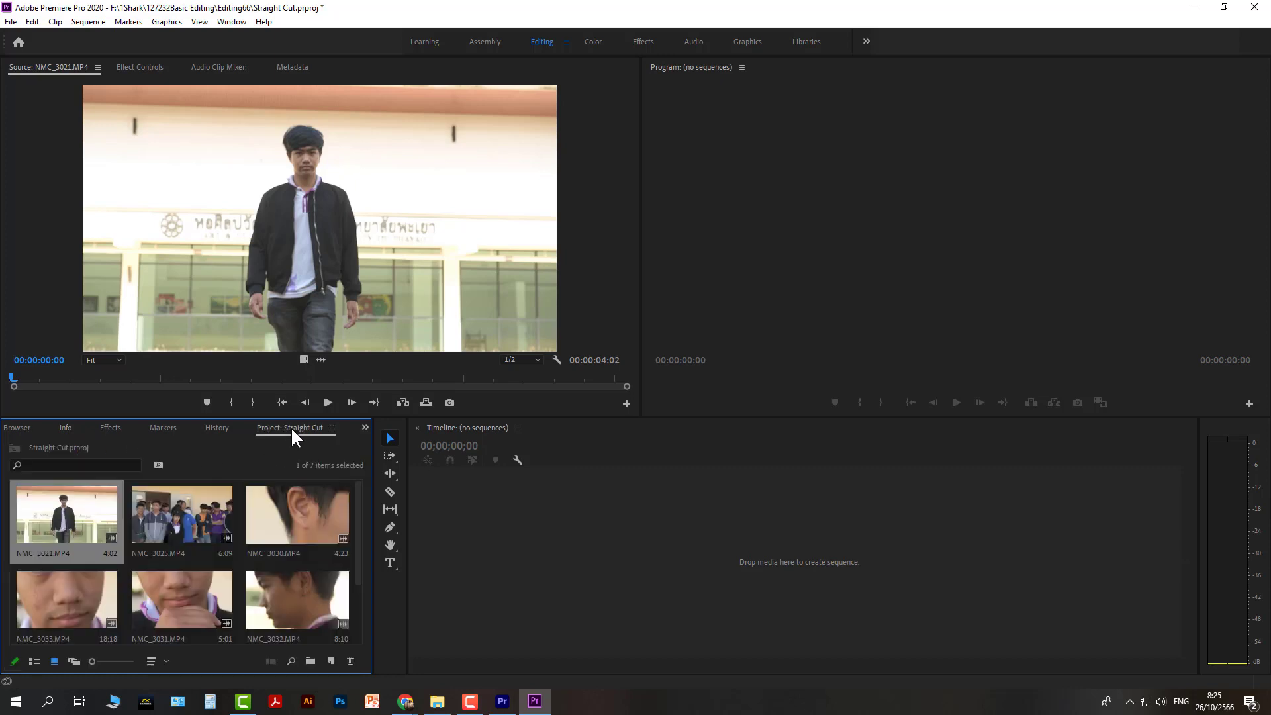
pyautogui.click(219, 427)
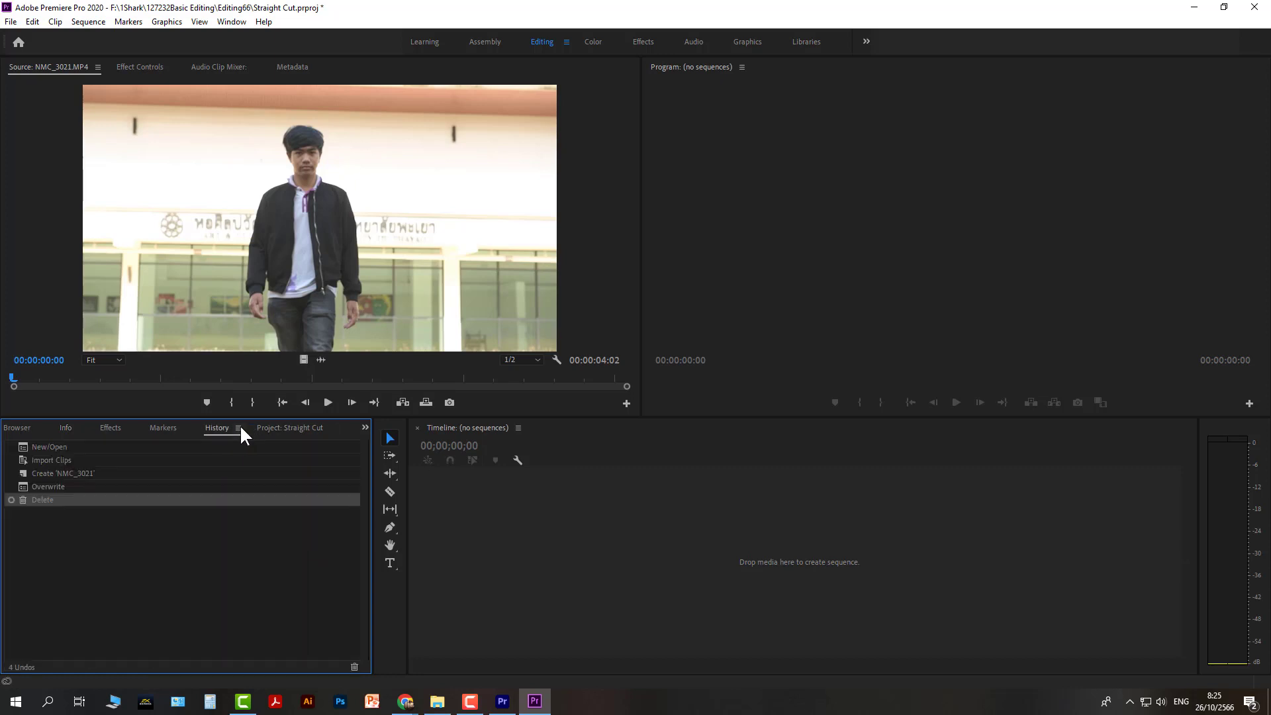
pyautogui.click(238, 428)
pyautogui.click(259, 431)
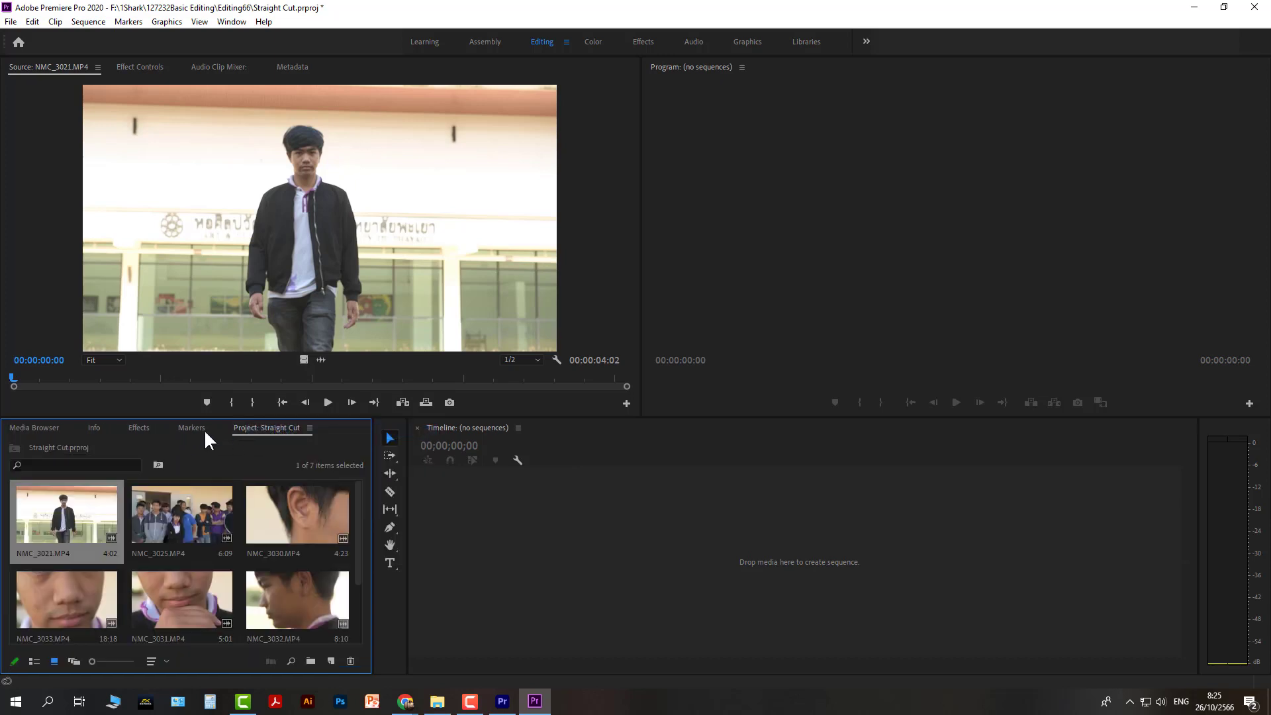
pyautogui.click(204, 428)
pyautogui.click(215, 428)
pyautogui.click(248, 433)
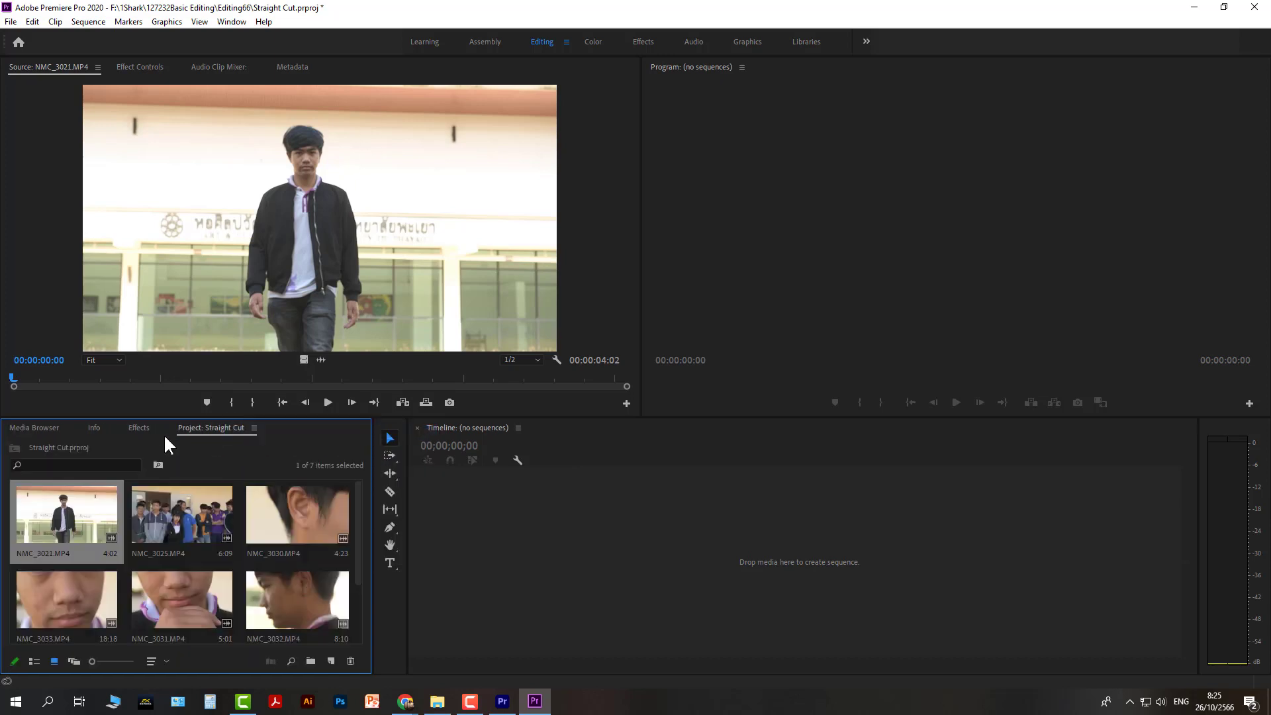
# View the effects categories and the clip information, and return to the Straight Cut project's clips
pyautogui.click(140, 427)
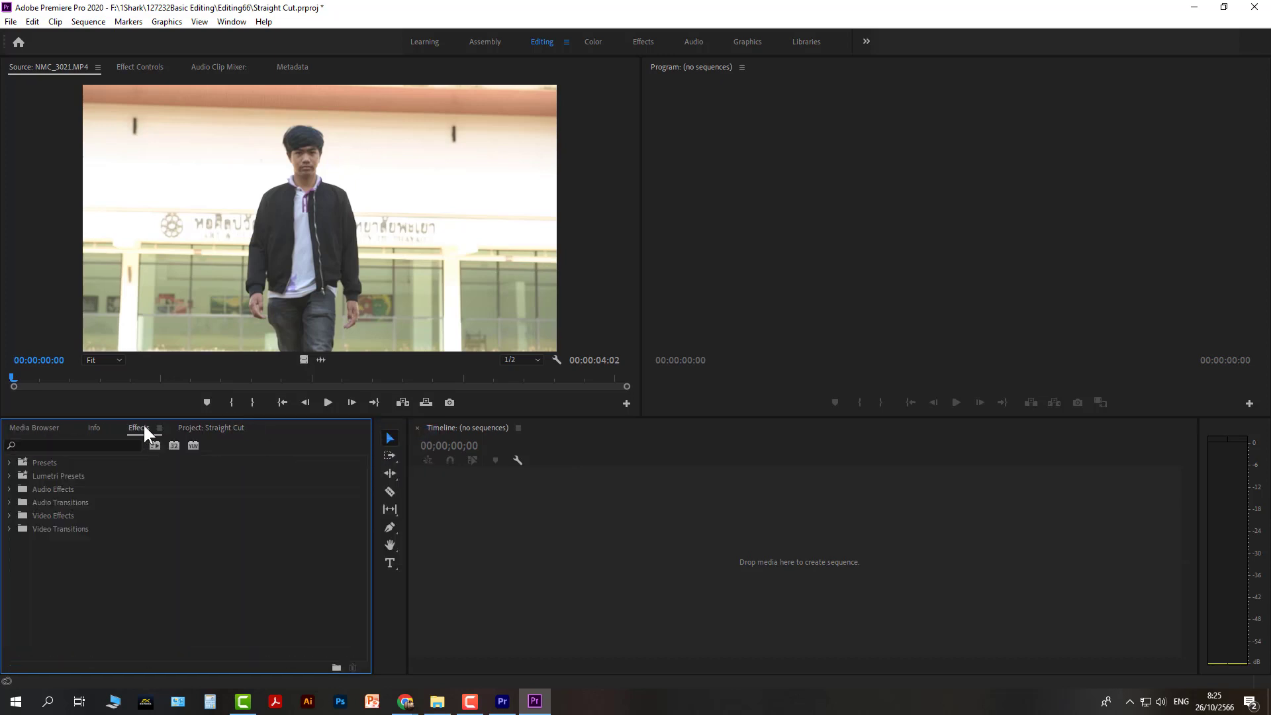
pyautogui.click(94, 427)
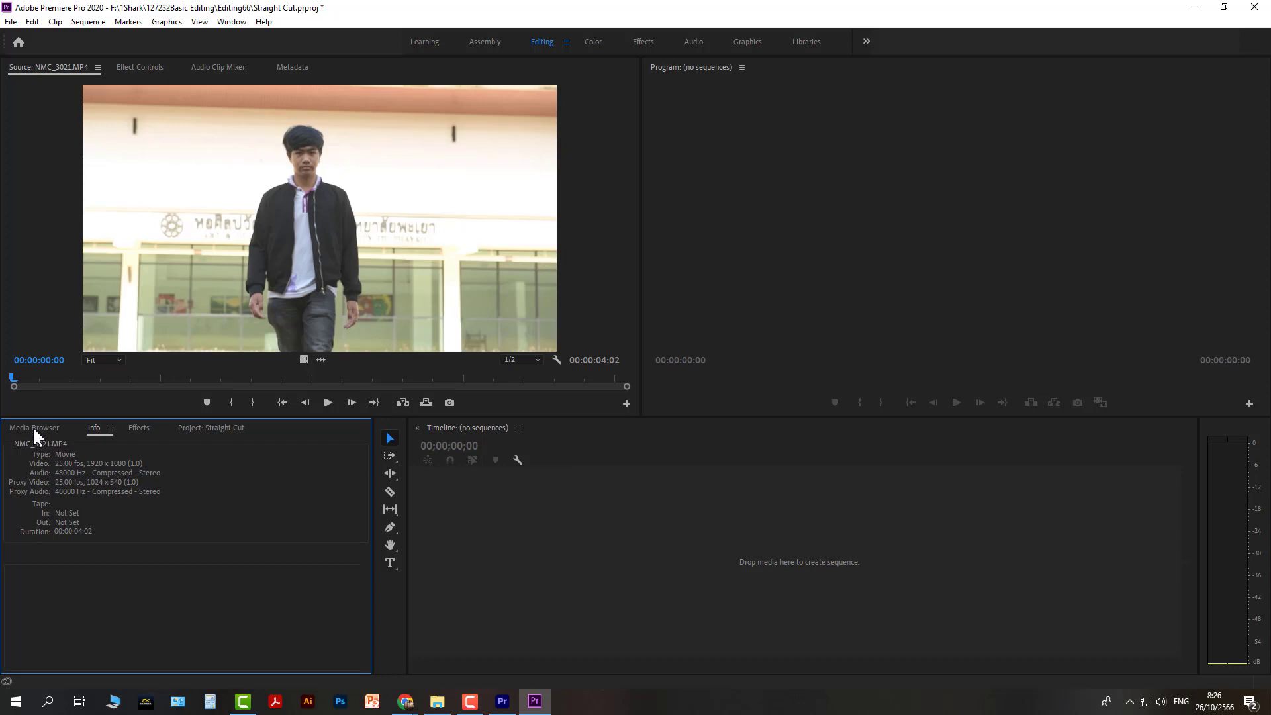
pyautogui.click(223, 429)
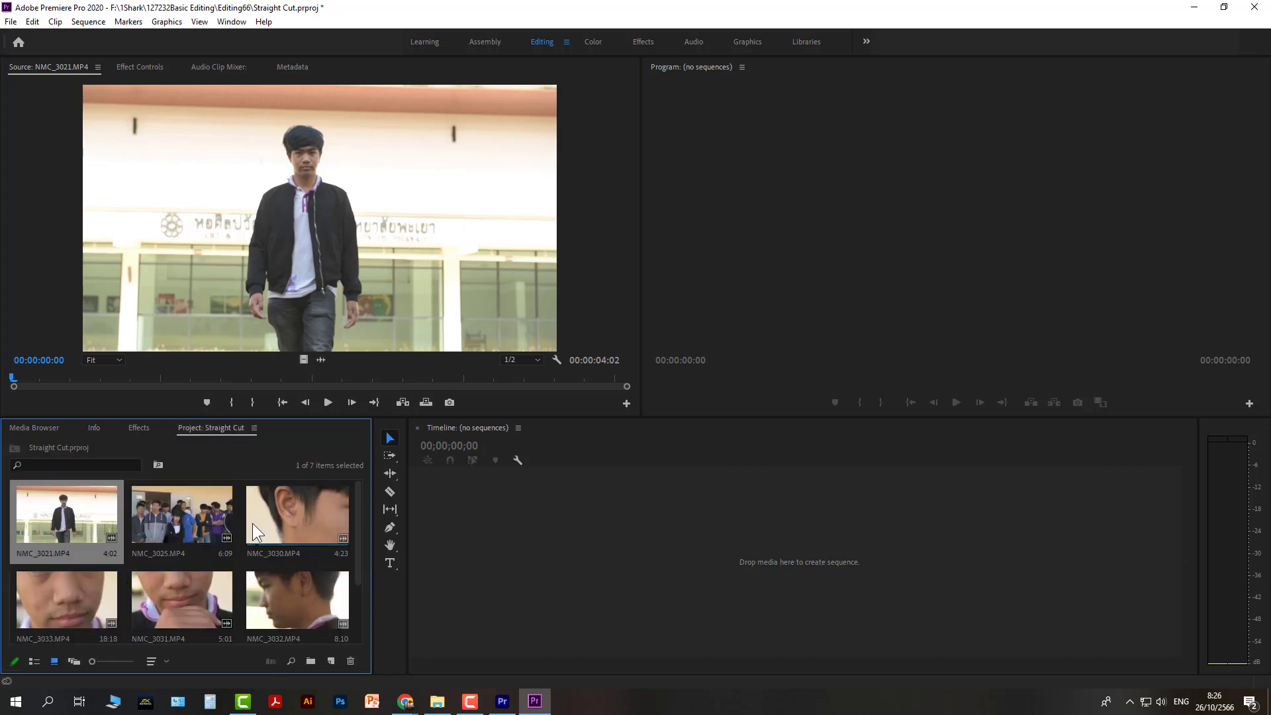
# Select NMC_3025.MP4, display the project clips in Freeform View, and reduce their thumbnail size
pyautogui.click(206, 531)
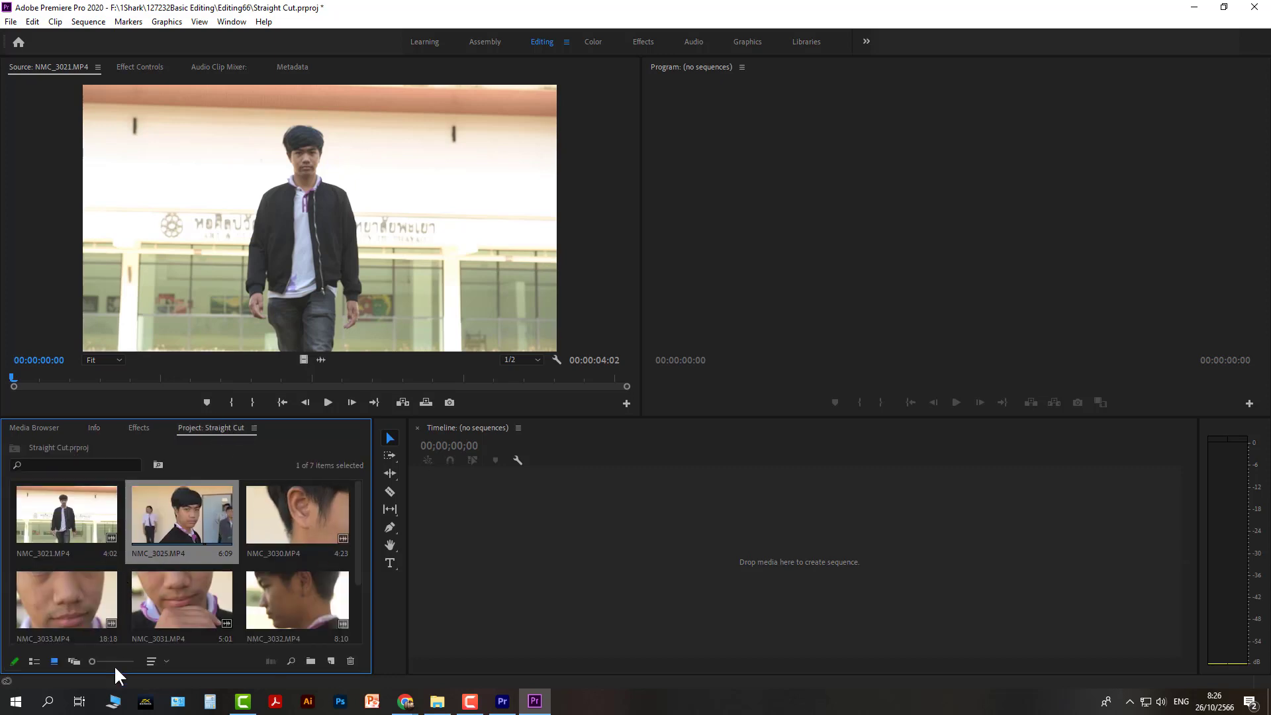
pyautogui.click(53, 661)
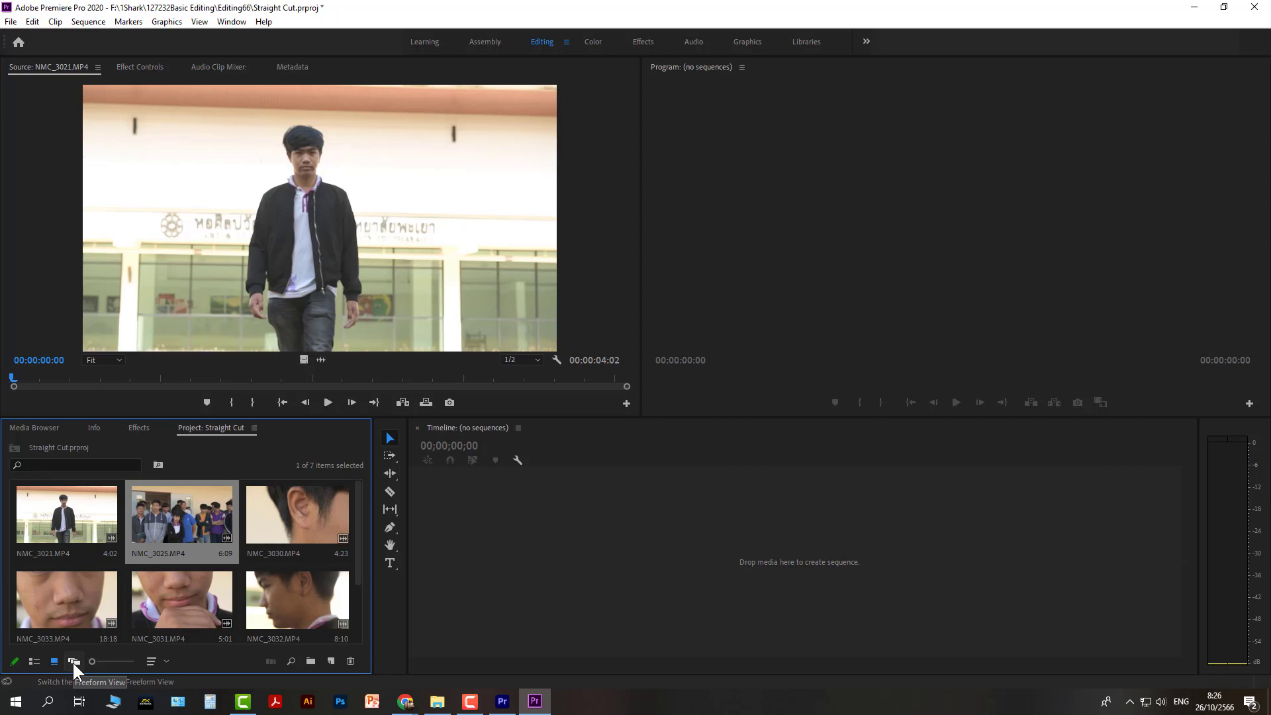
pyautogui.click(73, 661)
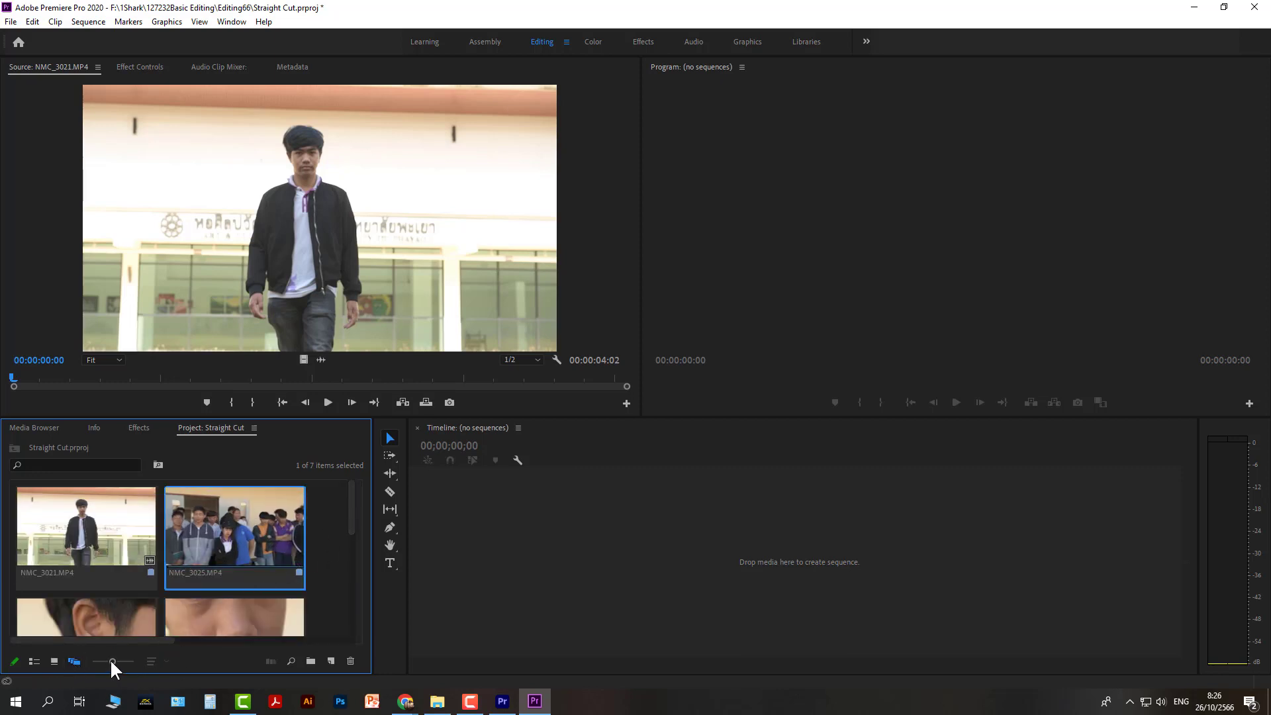
pyautogui.moveTo(110, 658); pyautogui.dragTo(99, 661)
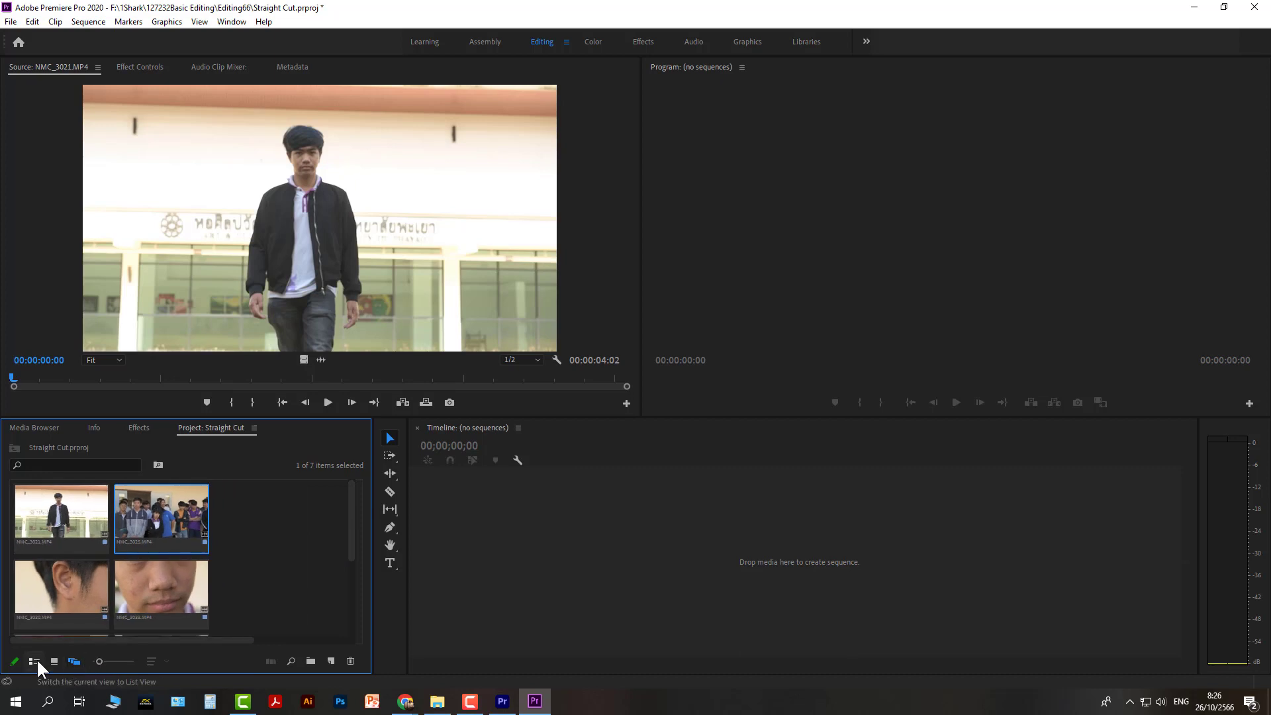
# Display the project clips in List View, select NMC_3021.MP4 and widen the project panel to show more metadata columns
pyautogui.click(36, 660)
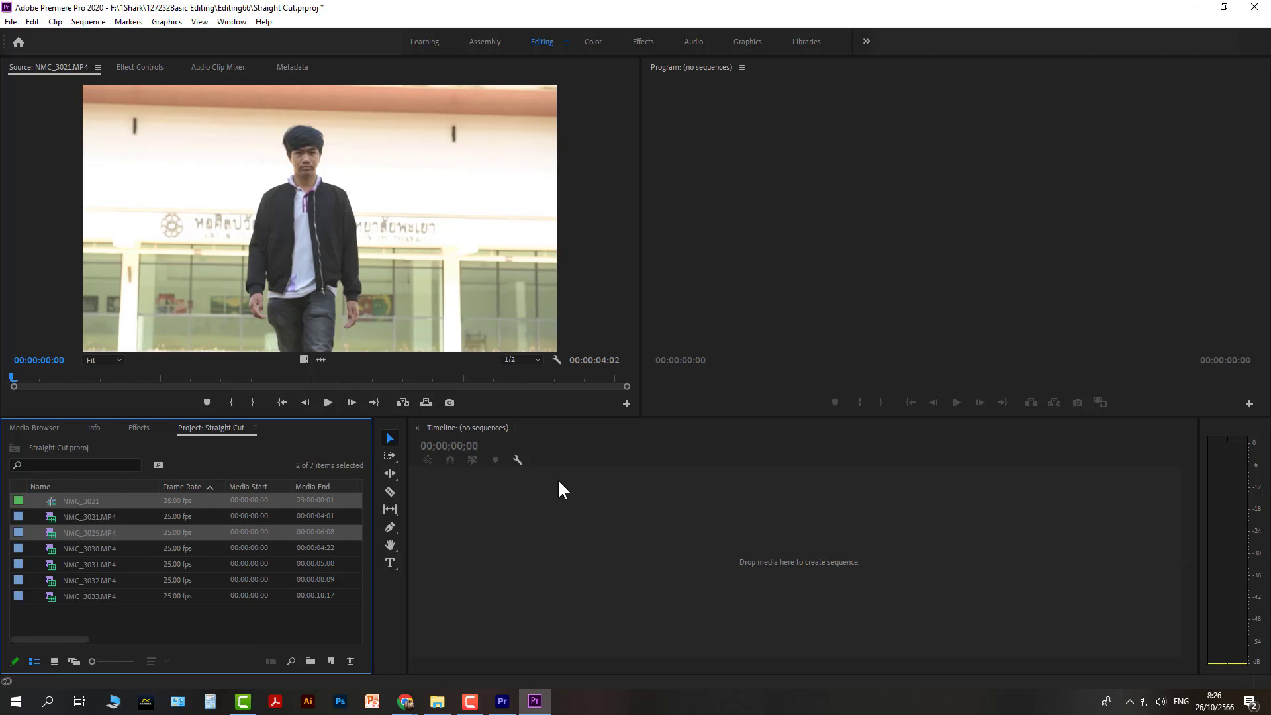
pyautogui.click(66, 518)
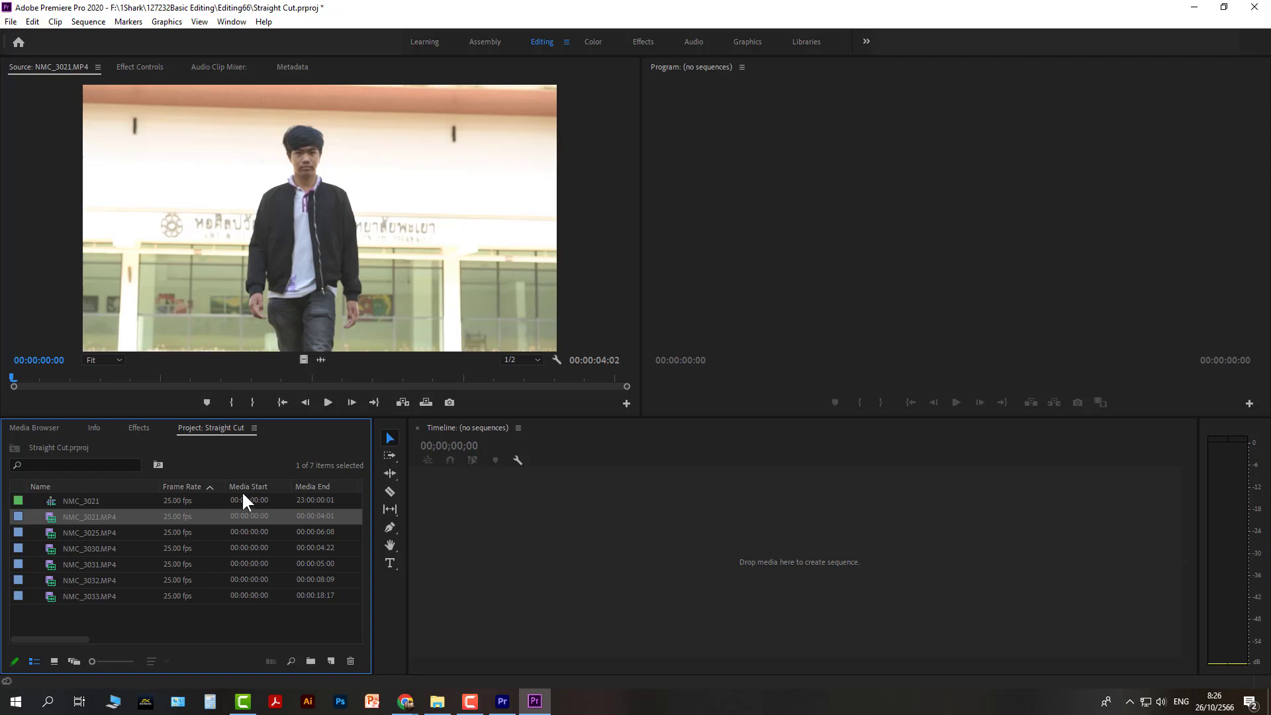
pyautogui.moveTo(373, 456); pyautogui.dragTo(682, 483)
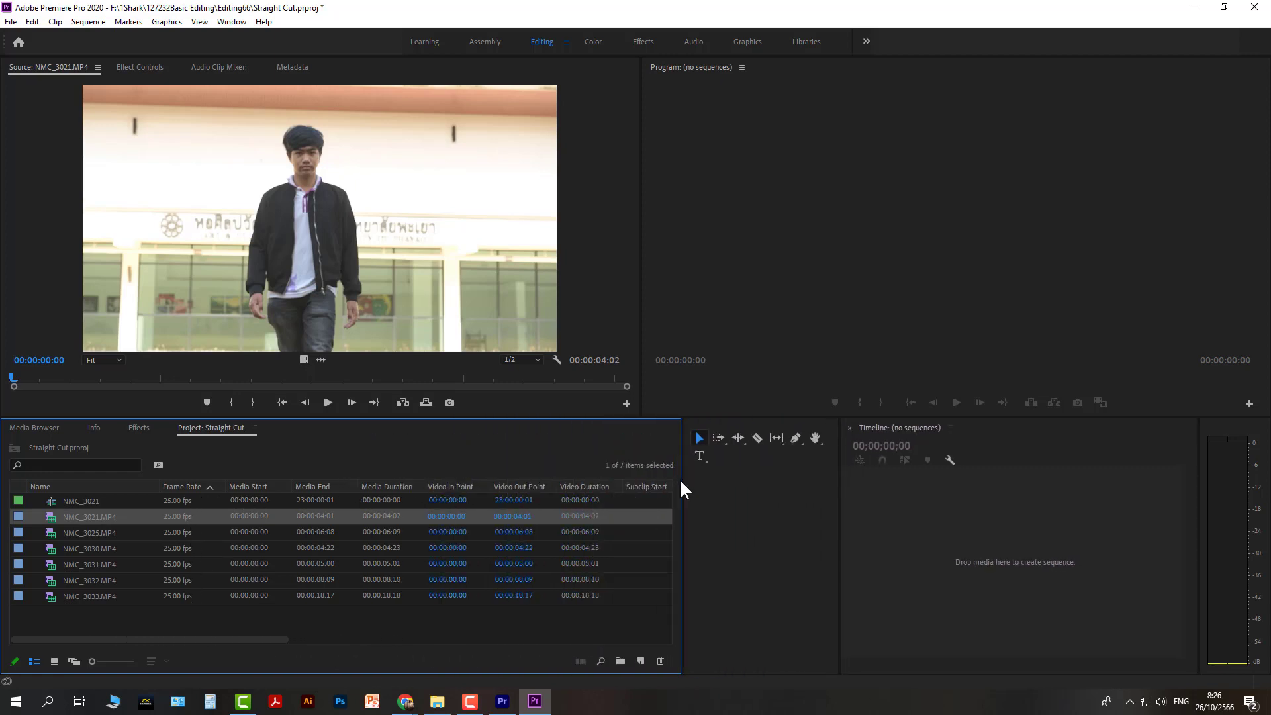
# Open the Metadata Display settings and enable all Premiere Pro Project Metadata properties except Label
pyautogui.rightClick(248, 488)
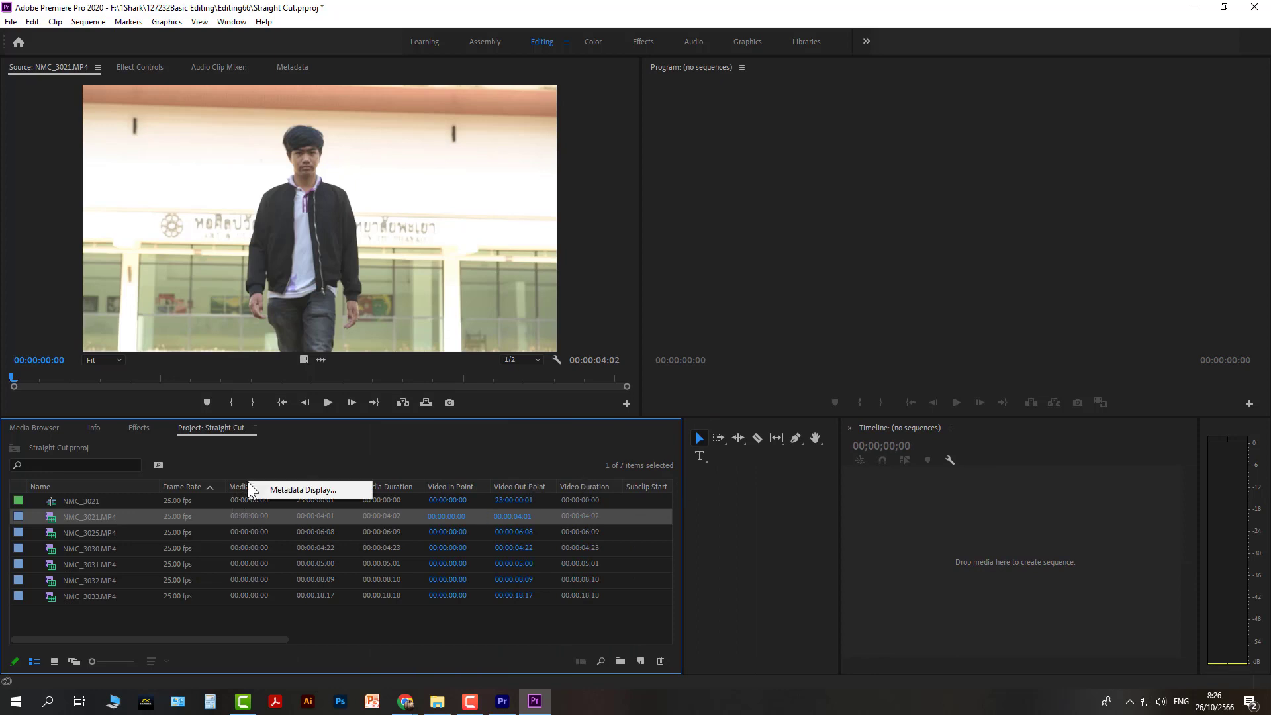
pyautogui.rightClick(188, 488)
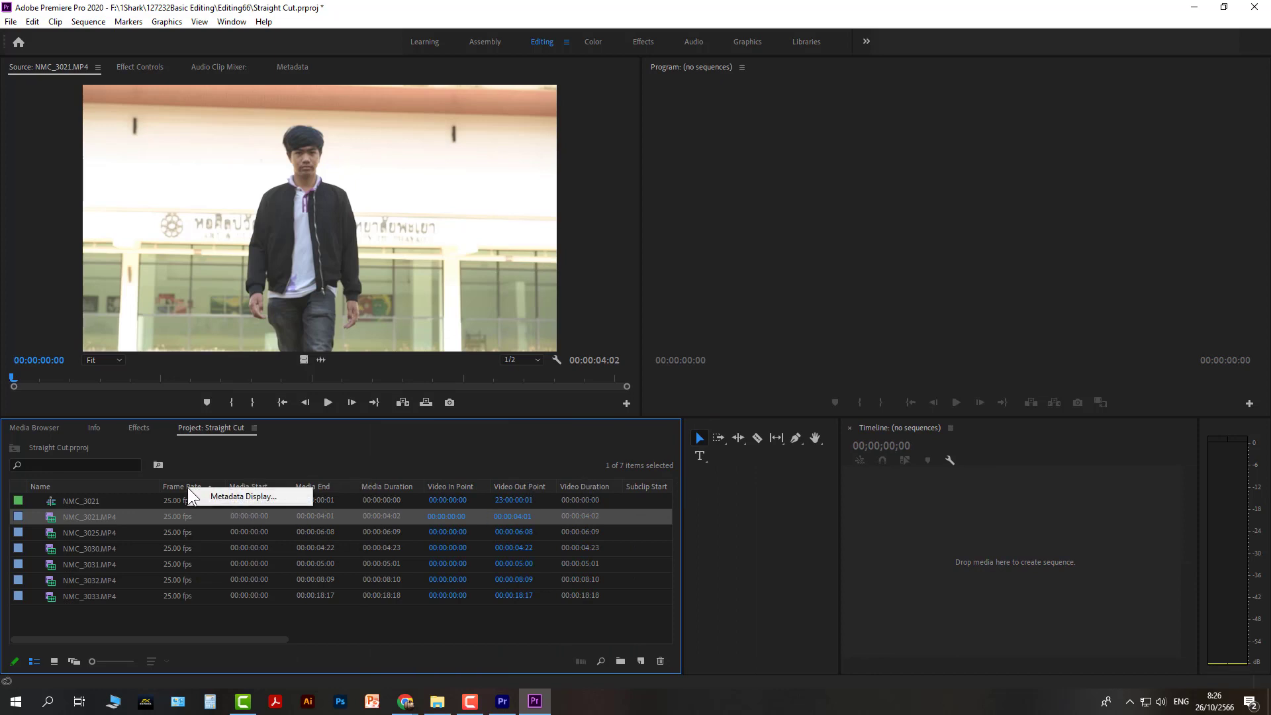
pyautogui.rightClick(327, 486)
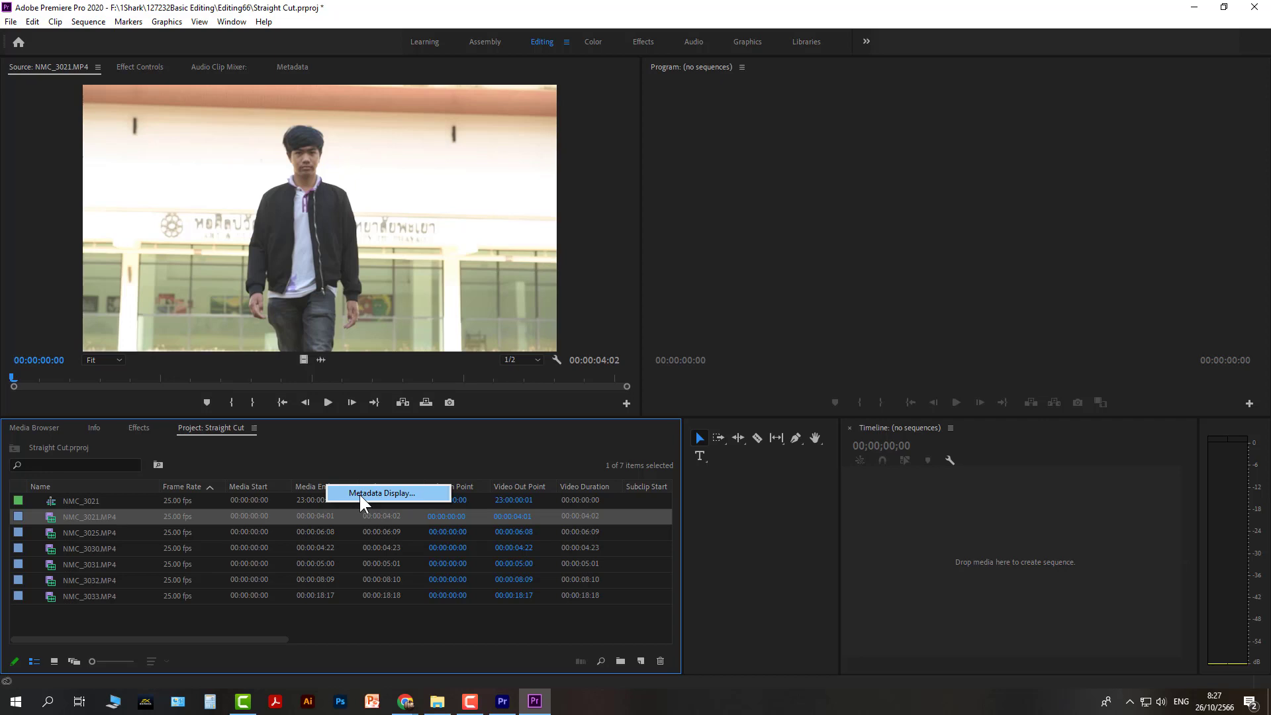
pyautogui.click(360, 494)
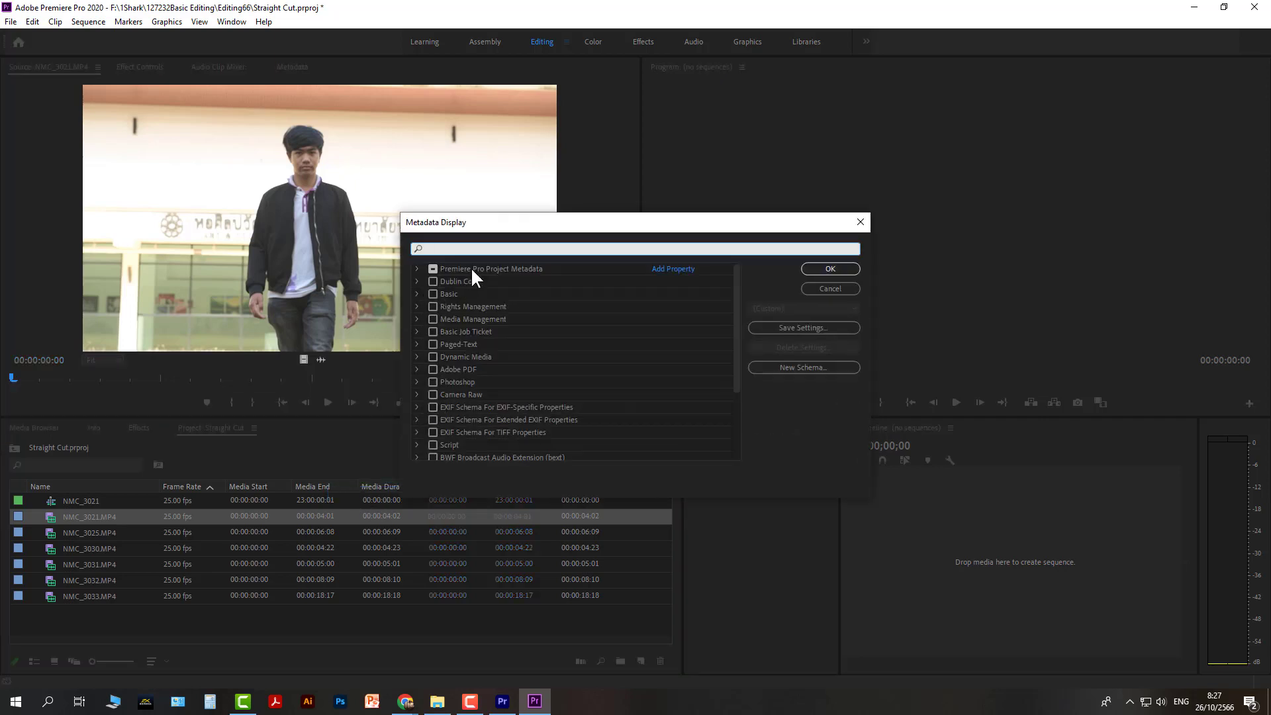
pyautogui.click(494, 267)
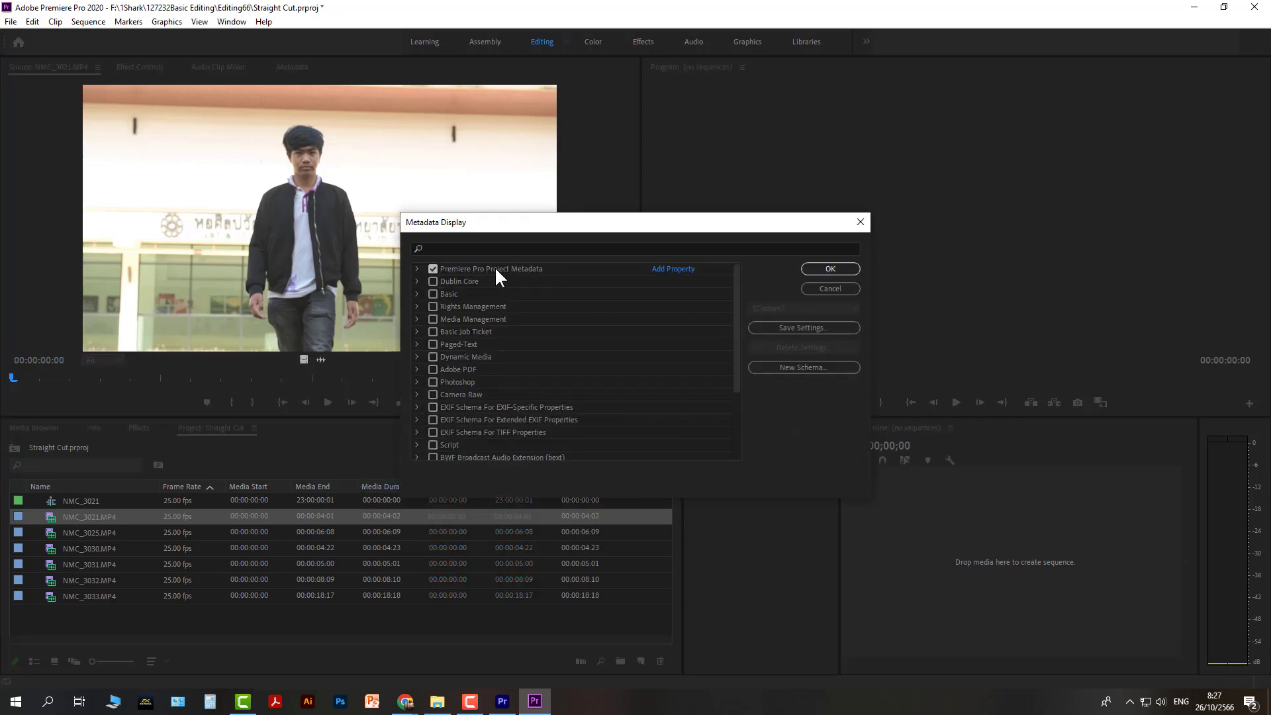
pyautogui.click(417, 267)
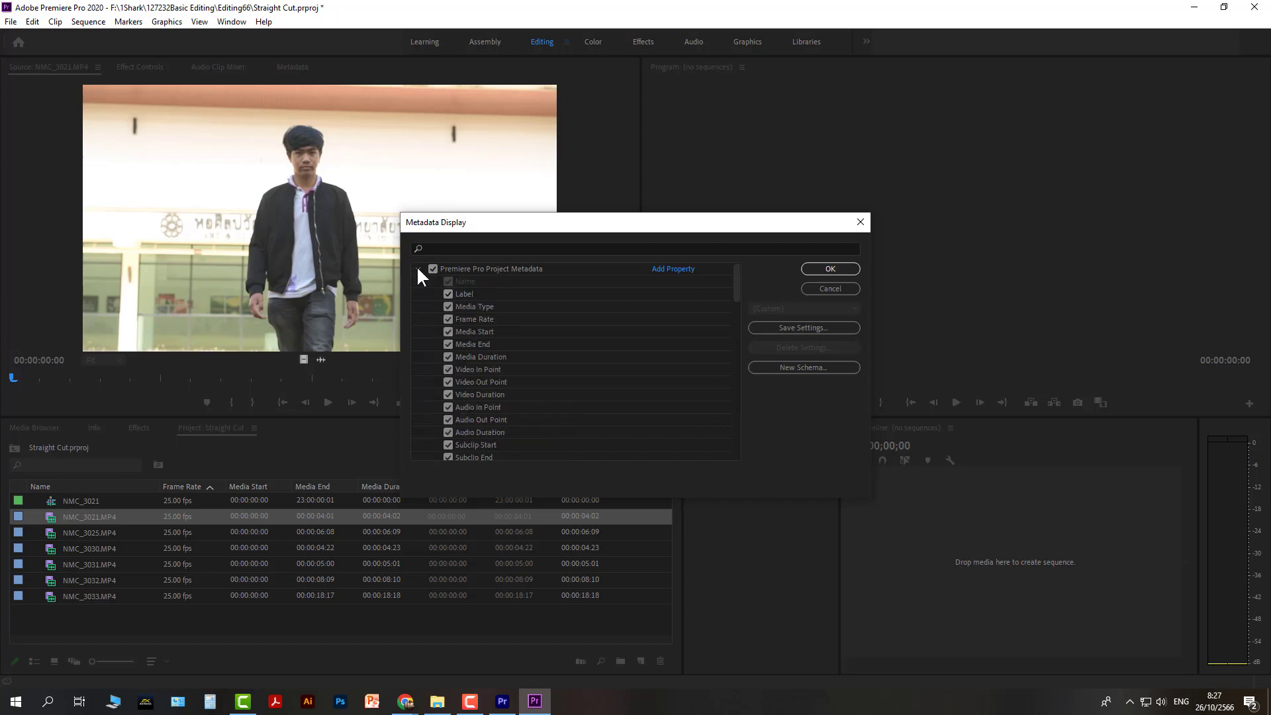
pyautogui.scroll(-10, 465, 427)
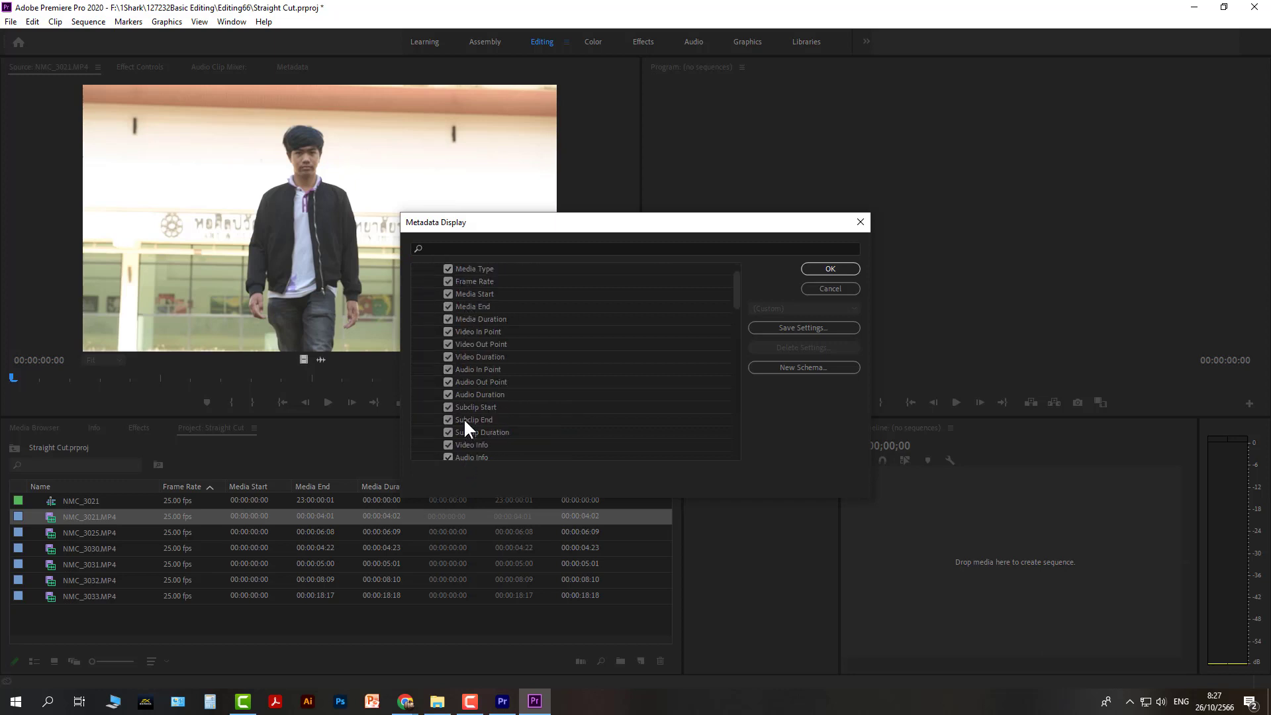
pyautogui.scroll(5, 465, 428)
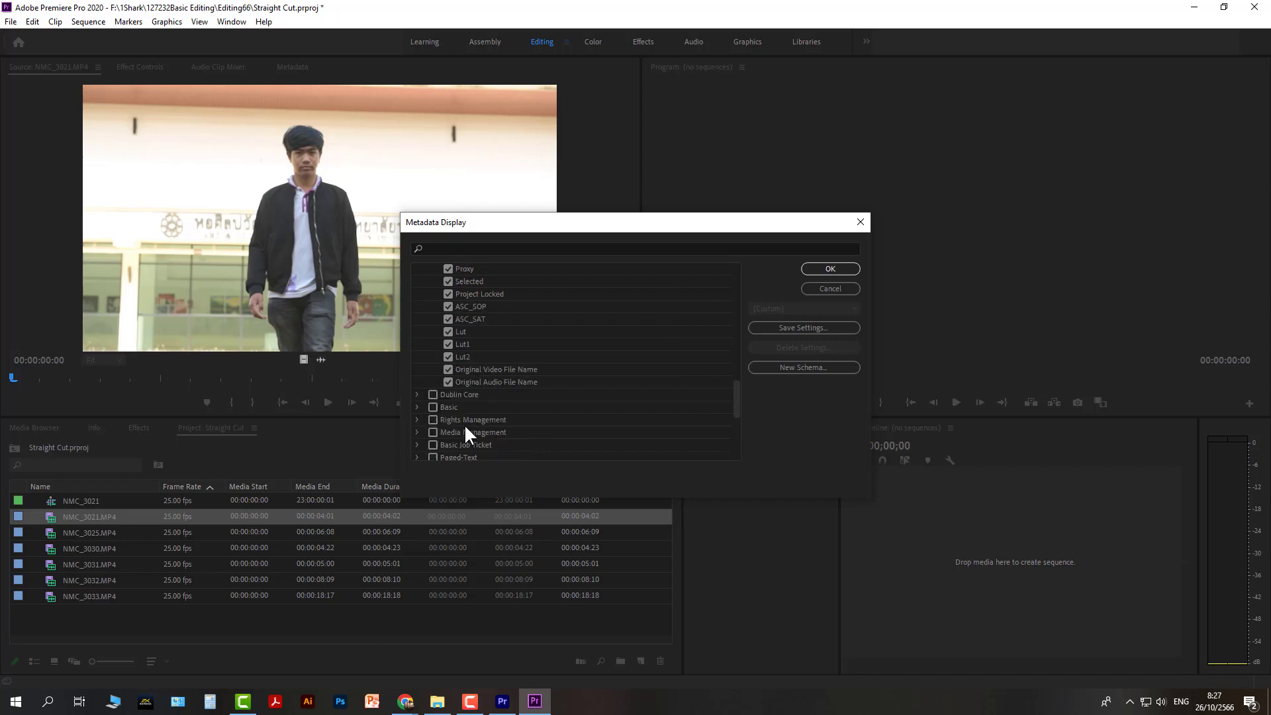
pyautogui.scroll(8, 466, 427)
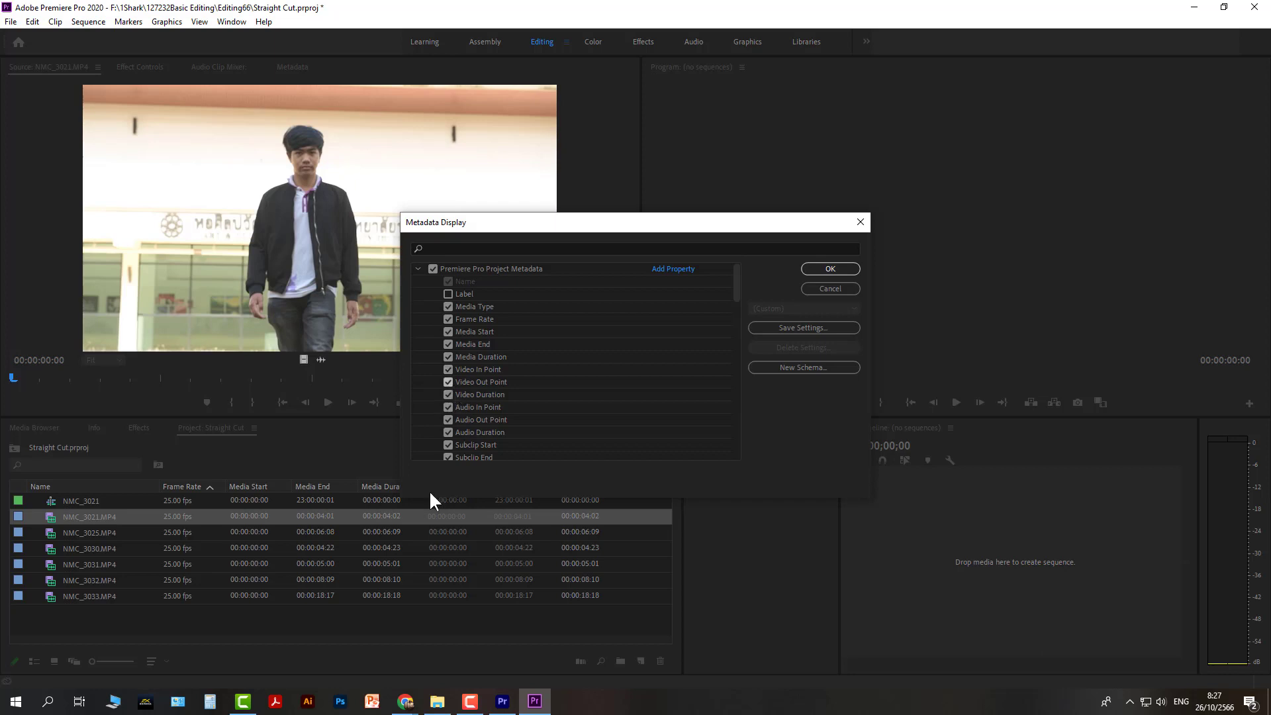
# Hide the Subclip Start, Subclip End and Subclip Duration columns in the project metadata
pyautogui.moveTo(519, 215); pyautogui.dragTo(559, 160)
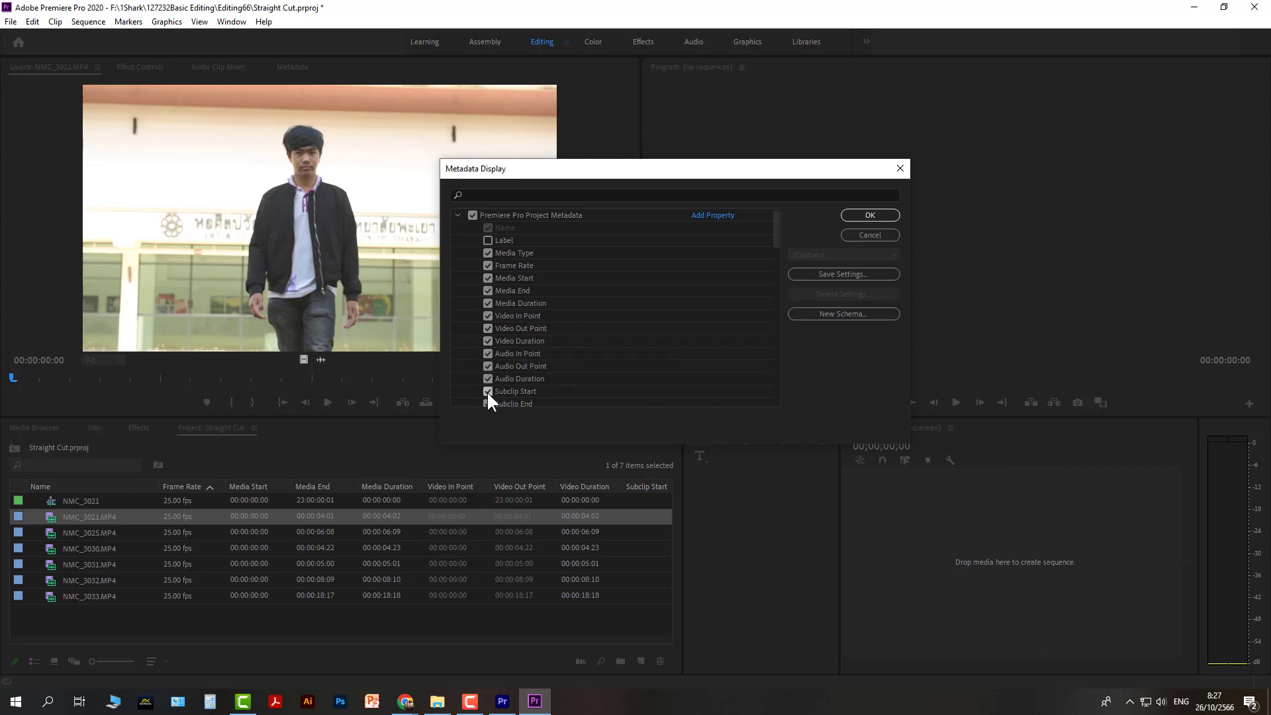
pyautogui.scroll(-1, 613, 372)
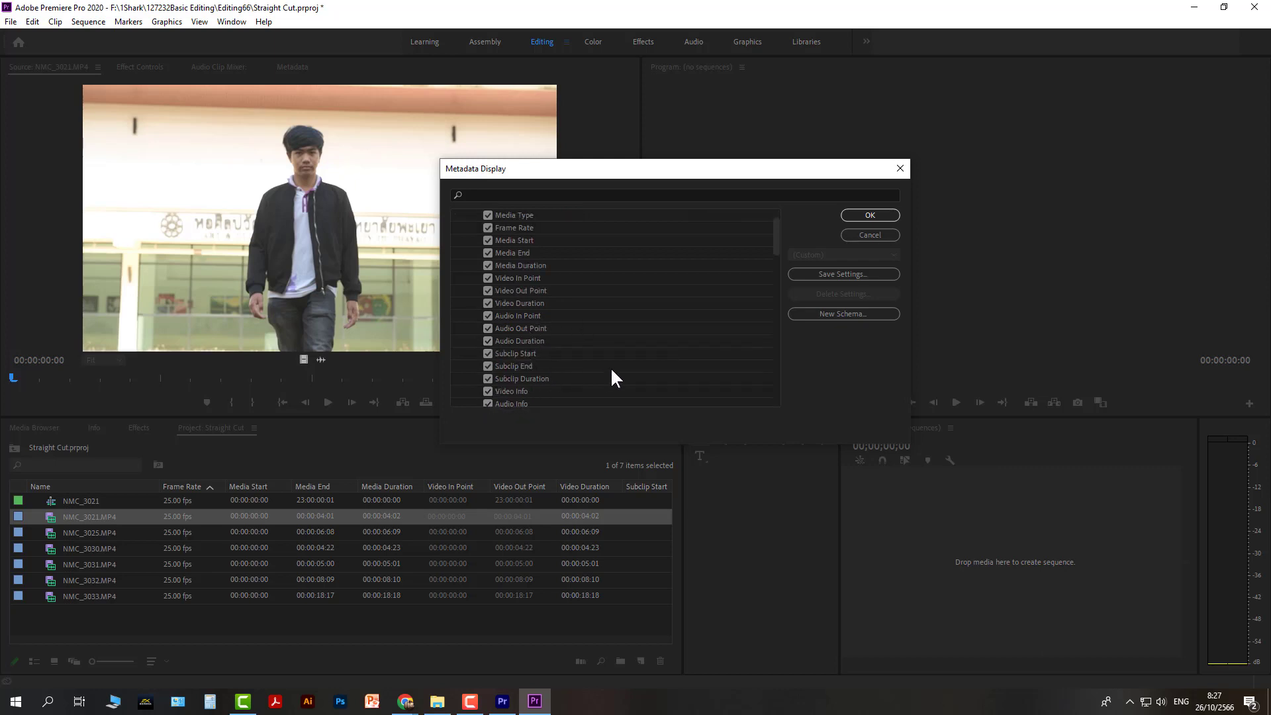
pyautogui.click(488, 366)
pyautogui.click(490, 379)
pyautogui.click(490, 391)
pyautogui.click(488, 391)
# Hide the Video Usage, Audio Usage, Tape Name, Description, Comment and Log Note metadata columns
pyautogui.scroll(-2, 538, 377)
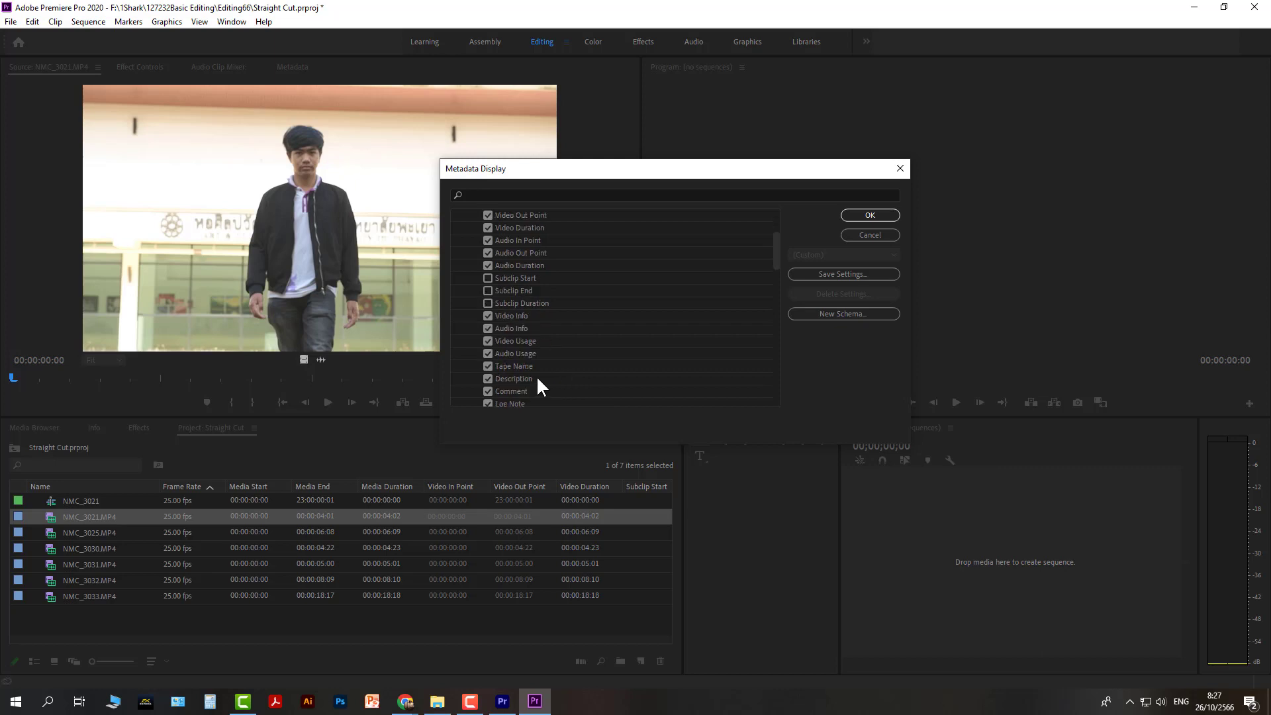
pyautogui.click(487, 341)
pyautogui.scroll(-3, 536, 377)
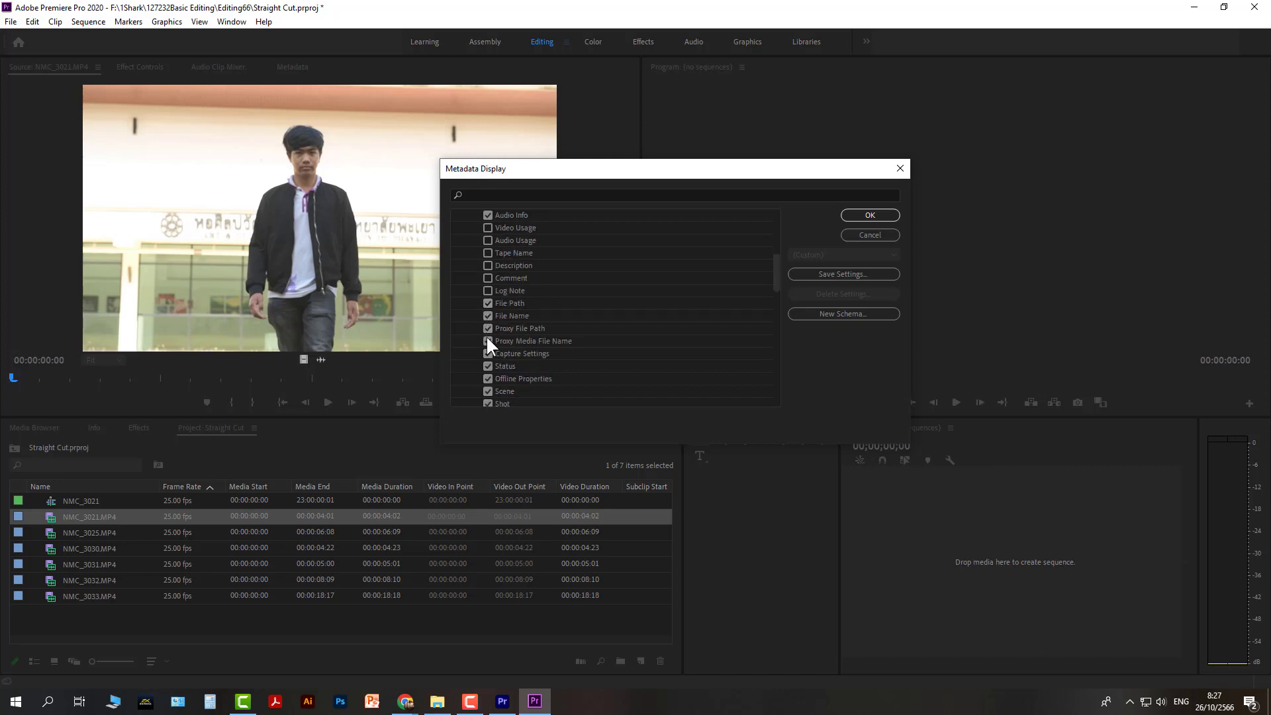
# Hide the metadata columns from File Path through Shot, and apply the metadata display without saving it as a preset
pyautogui.click(488, 316)
pyautogui.click(488, 328)
pyautogui.click(488, 341)
pyautogui.click(488, 353)
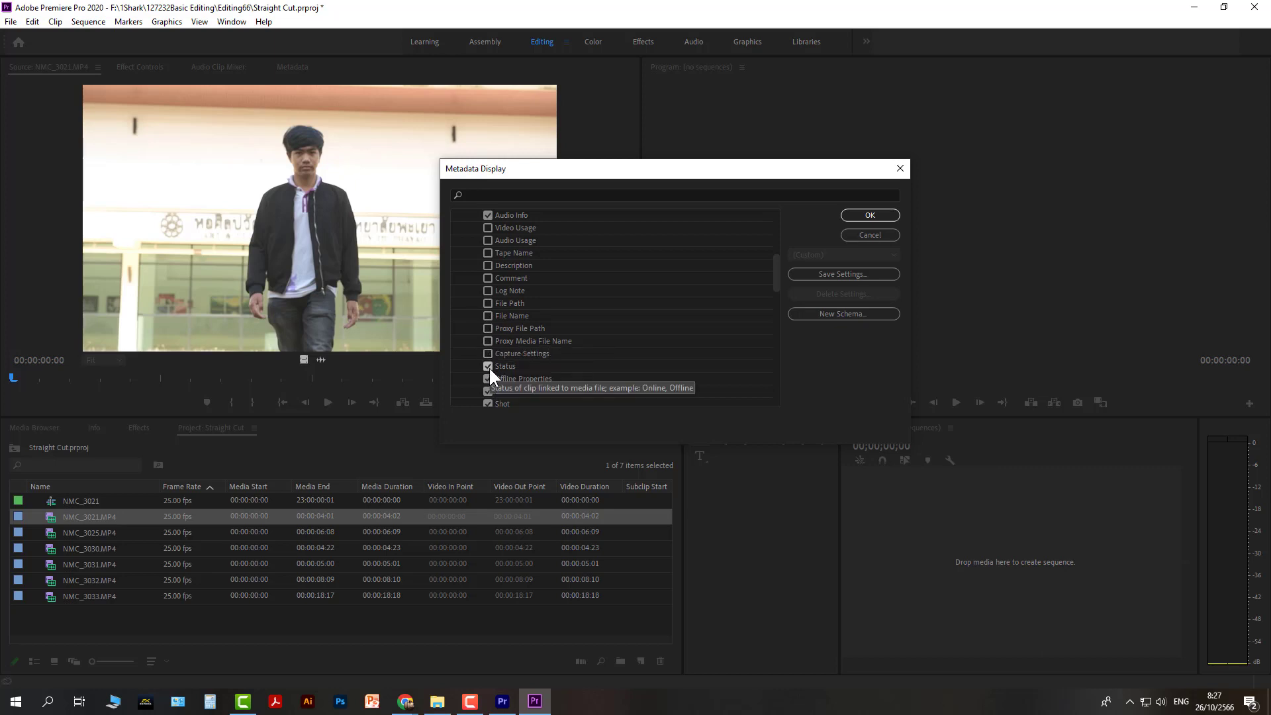
pyautogui.click(488, 366)
pyautogui.click(488, 379)
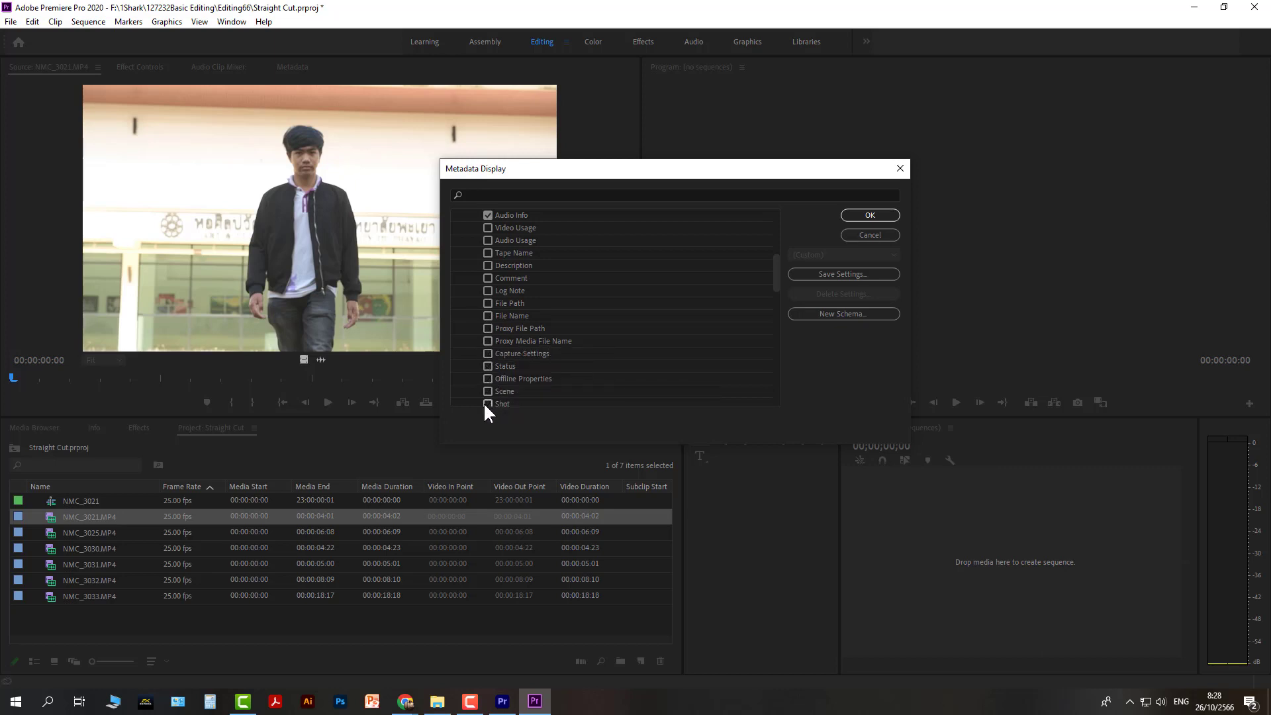
pyautogui.click(839, 274)
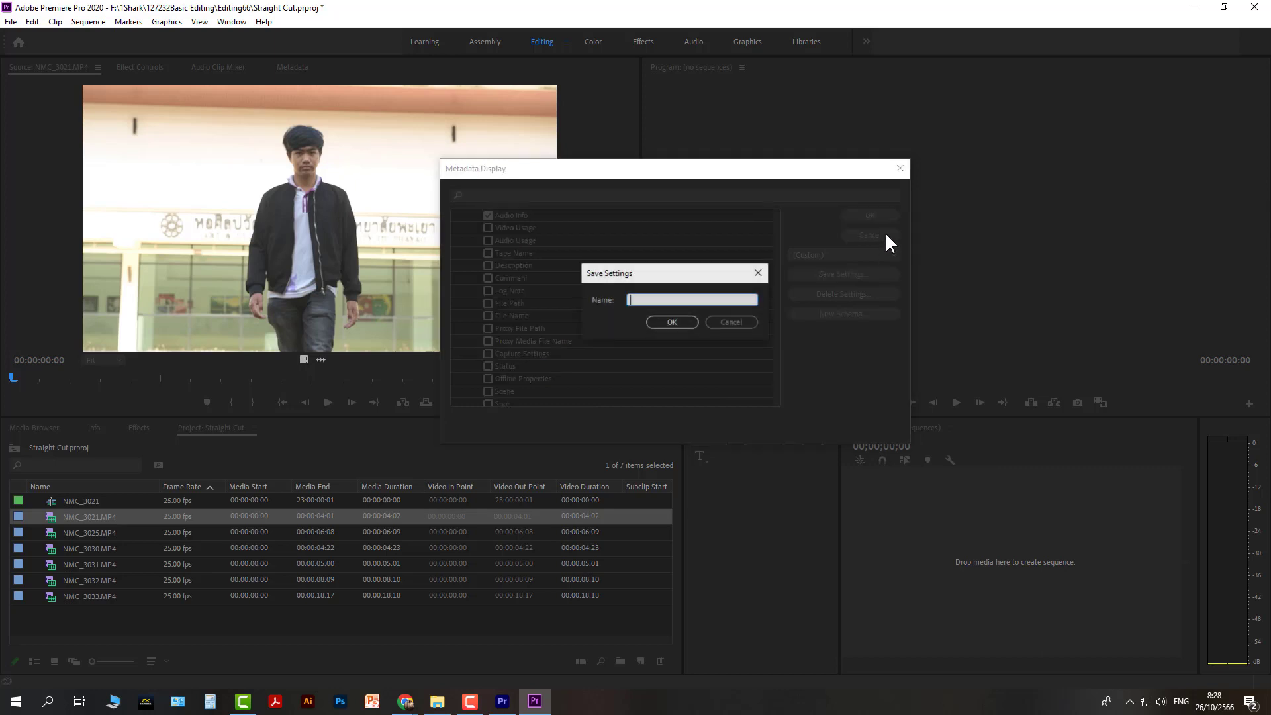
pyautogui.click(735, 323)
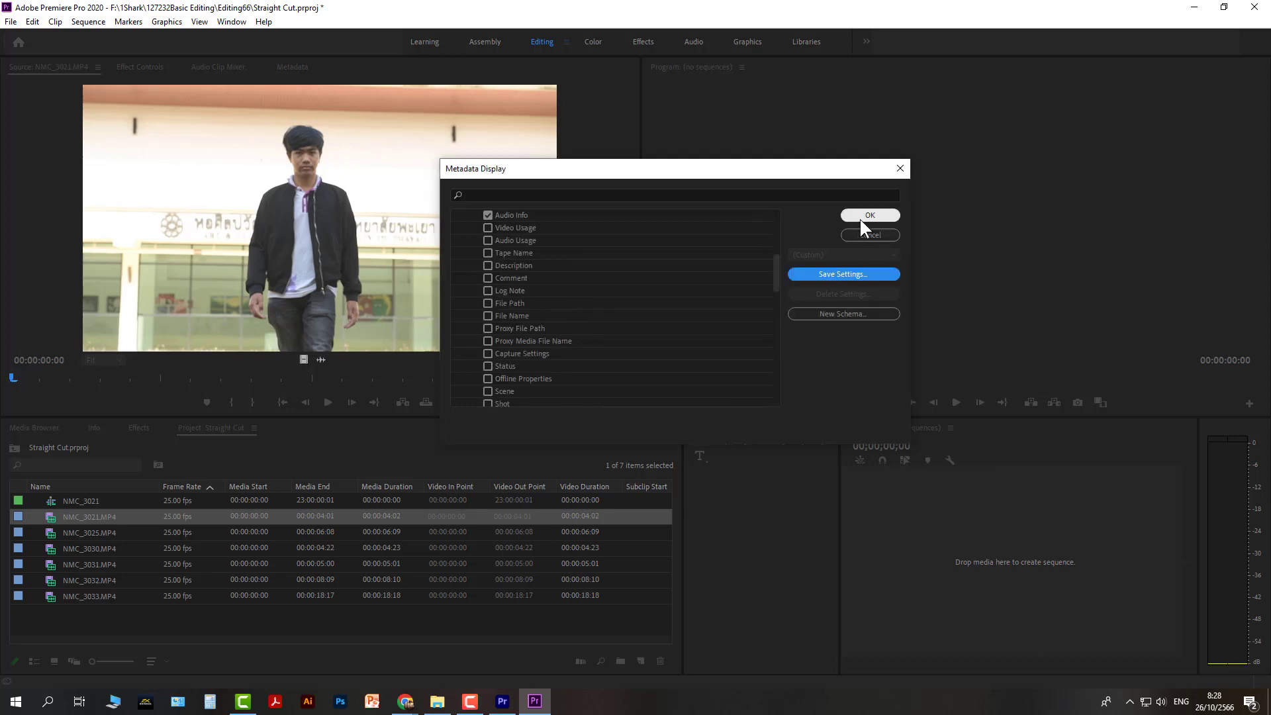
pyautogui.click(864, 216)
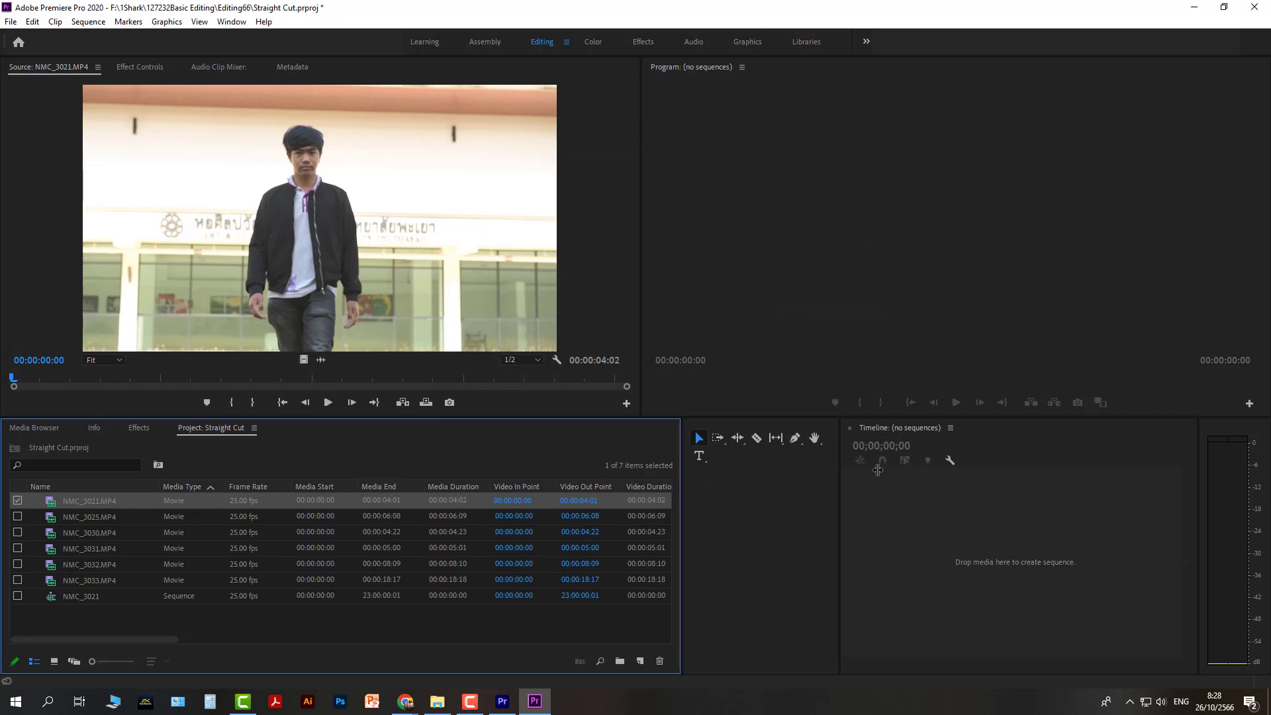
# Widen the project panel to view the remaining metadata columns, and restore its narrow width with the timeline filling the freed space
pyautogui.moveTo(681, 480); pyautogui.dragTo(1072, 469)
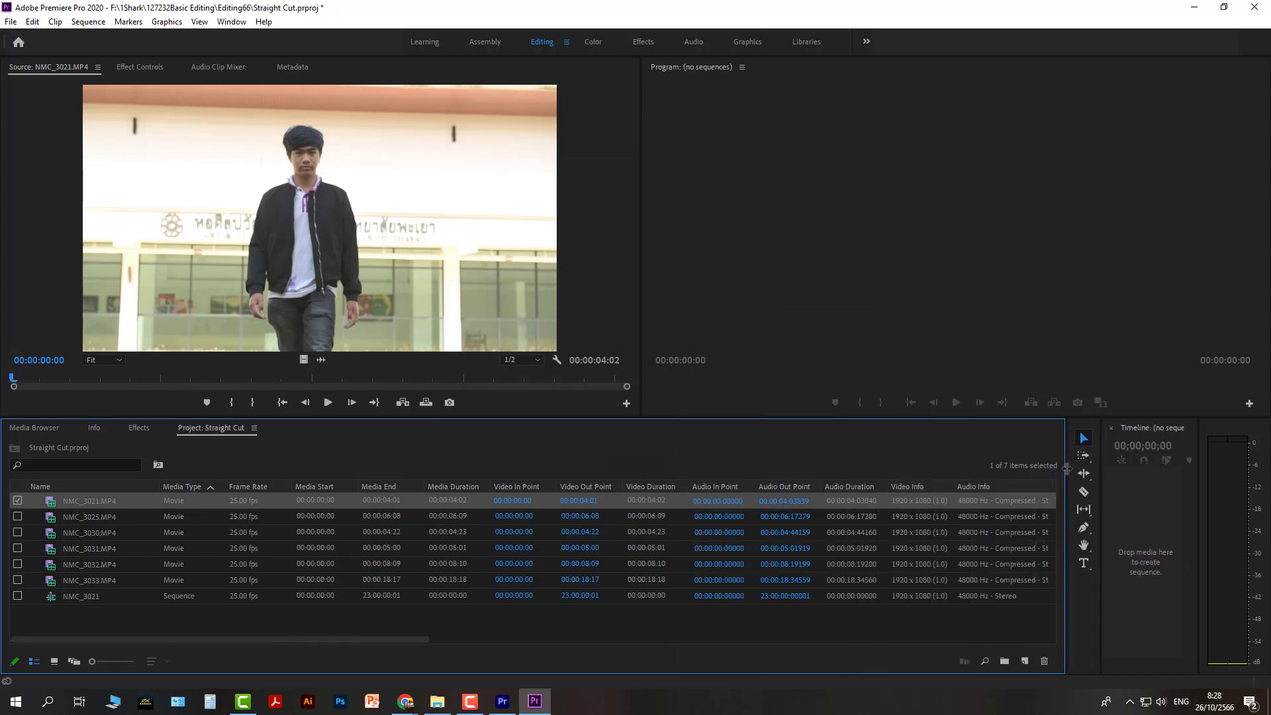
pyautogui.rightClick(976, 486)
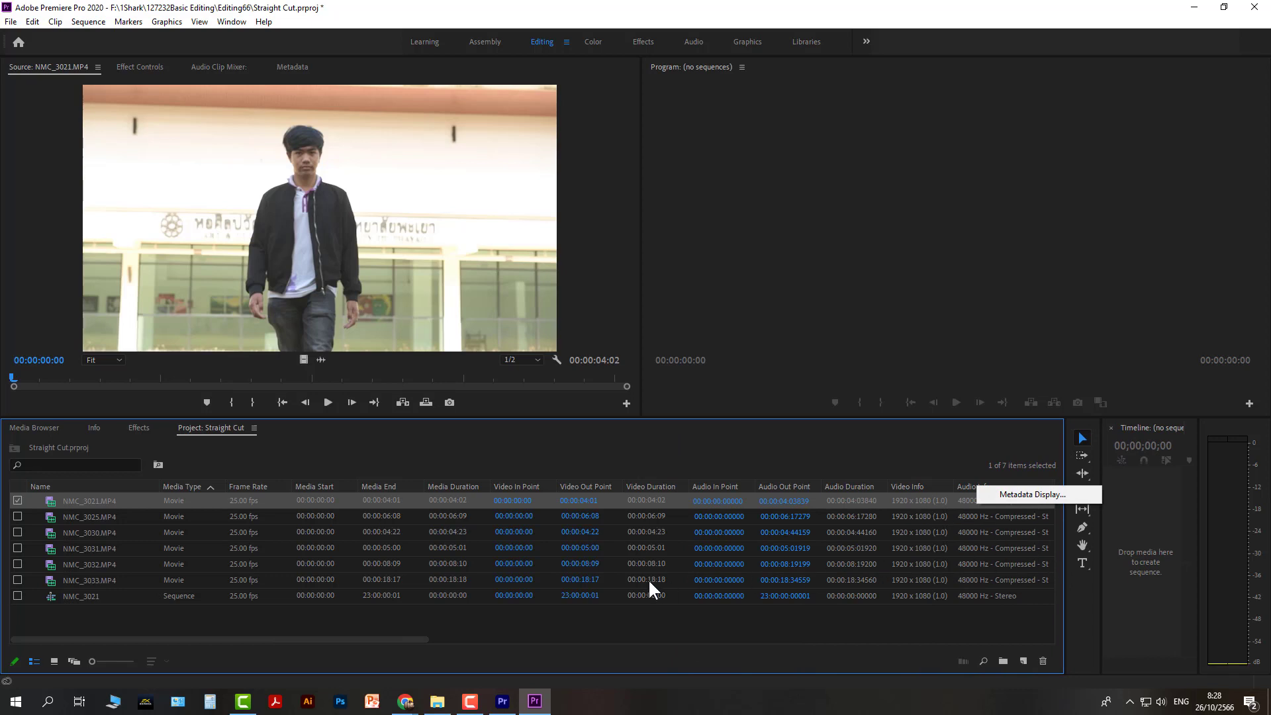
pyautogui.click(1065, 440)
pyautogui.moveTo(1064, 451); pyautogui.dragTo(312, 525)
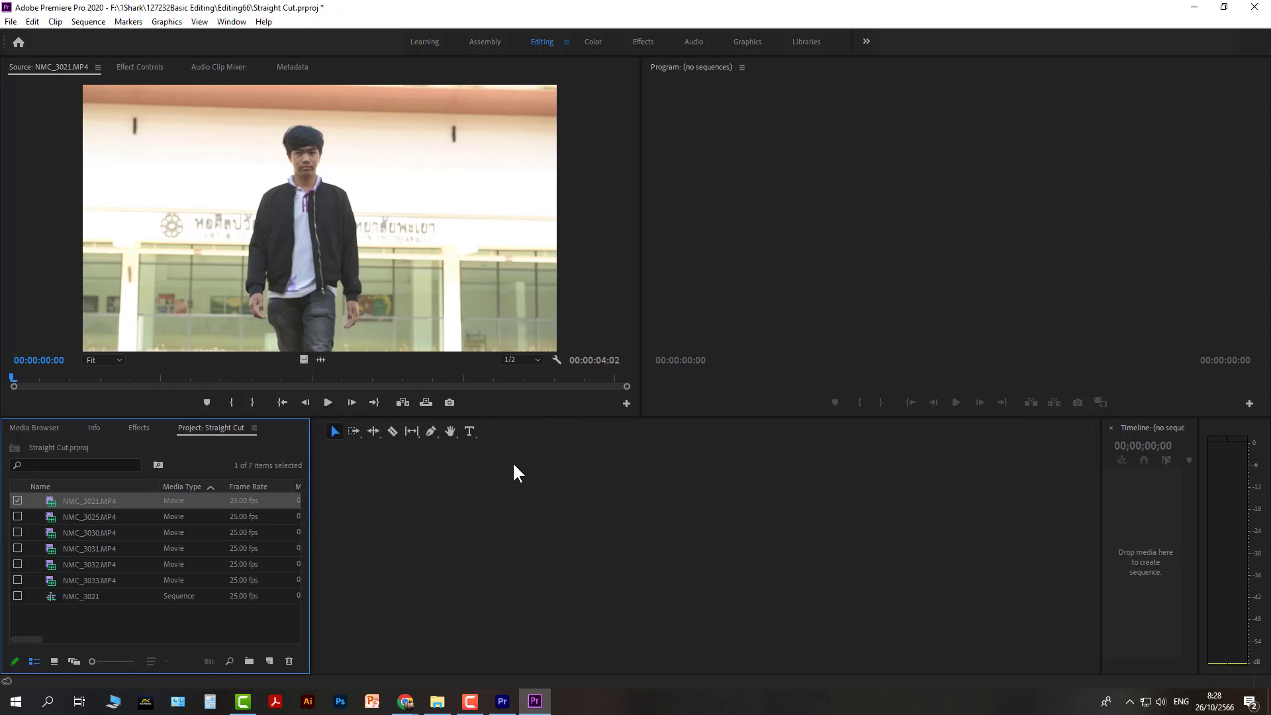
pyautogui.moveTo(1102, 424); pyautogui.dragTo(339, 563)
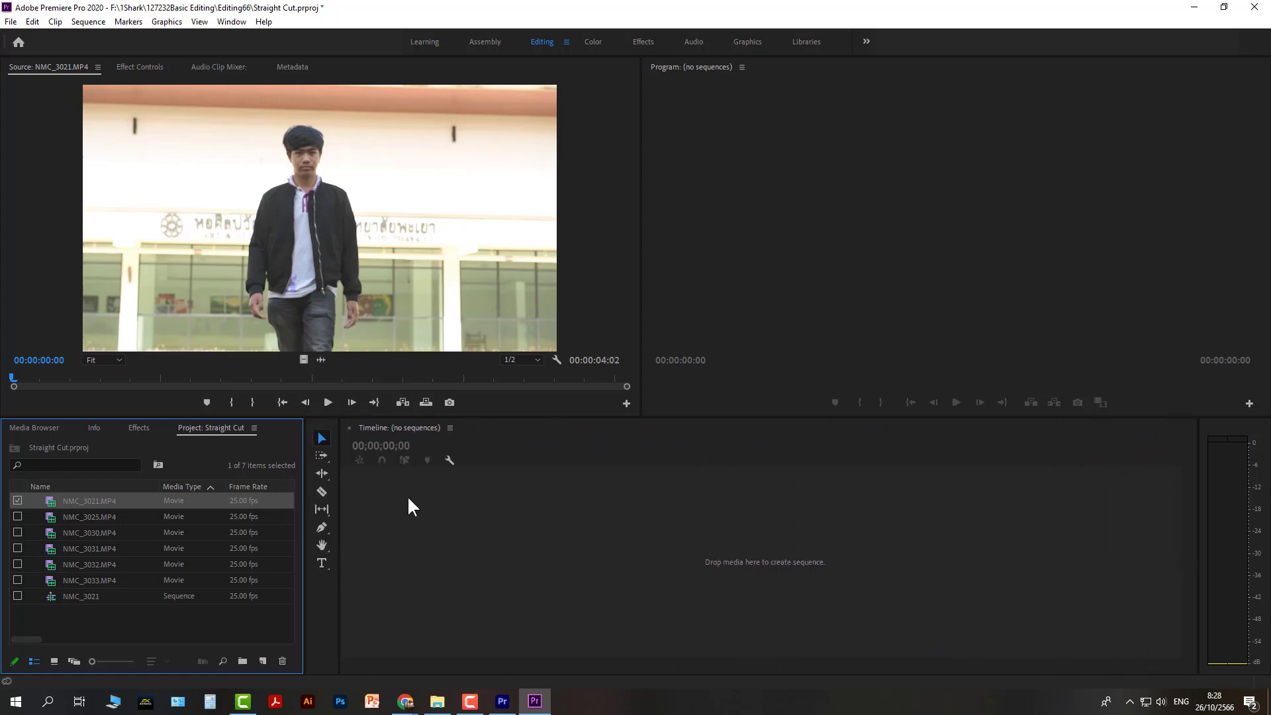
pyautogui.click(231, 21)
pyautogui.moveTo(246, 42)
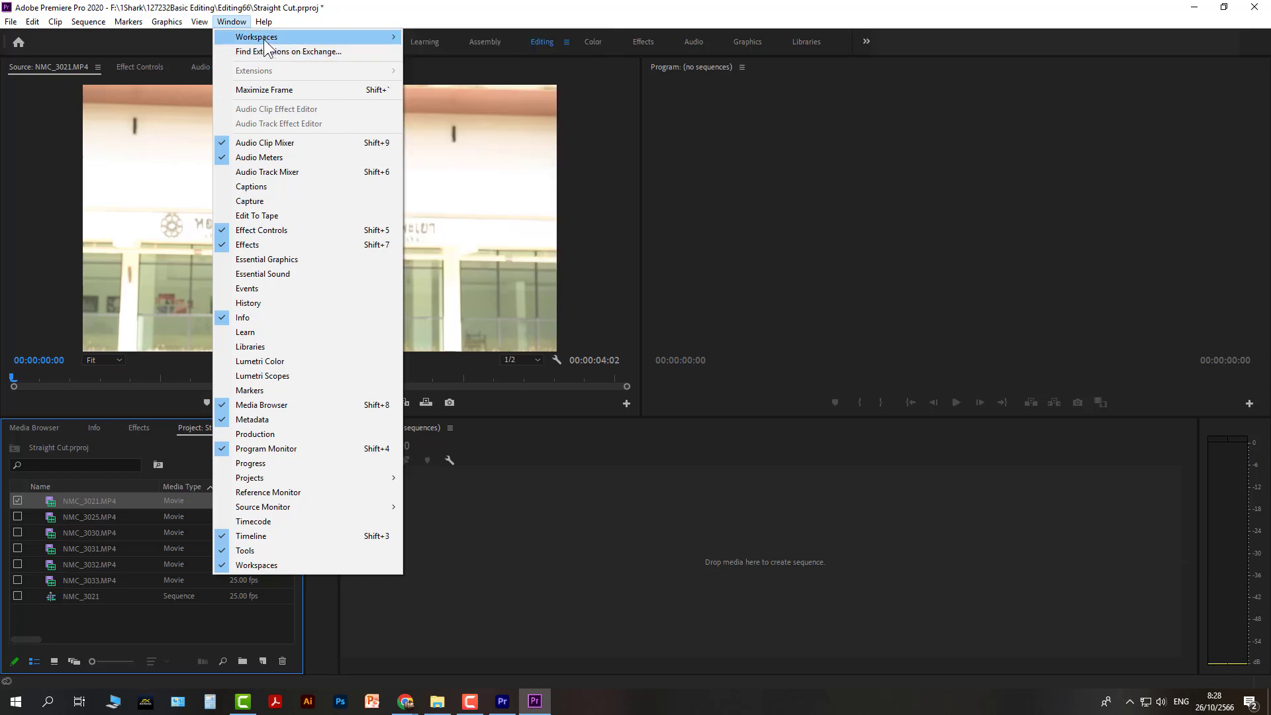
pyautogui.click(231, 22)
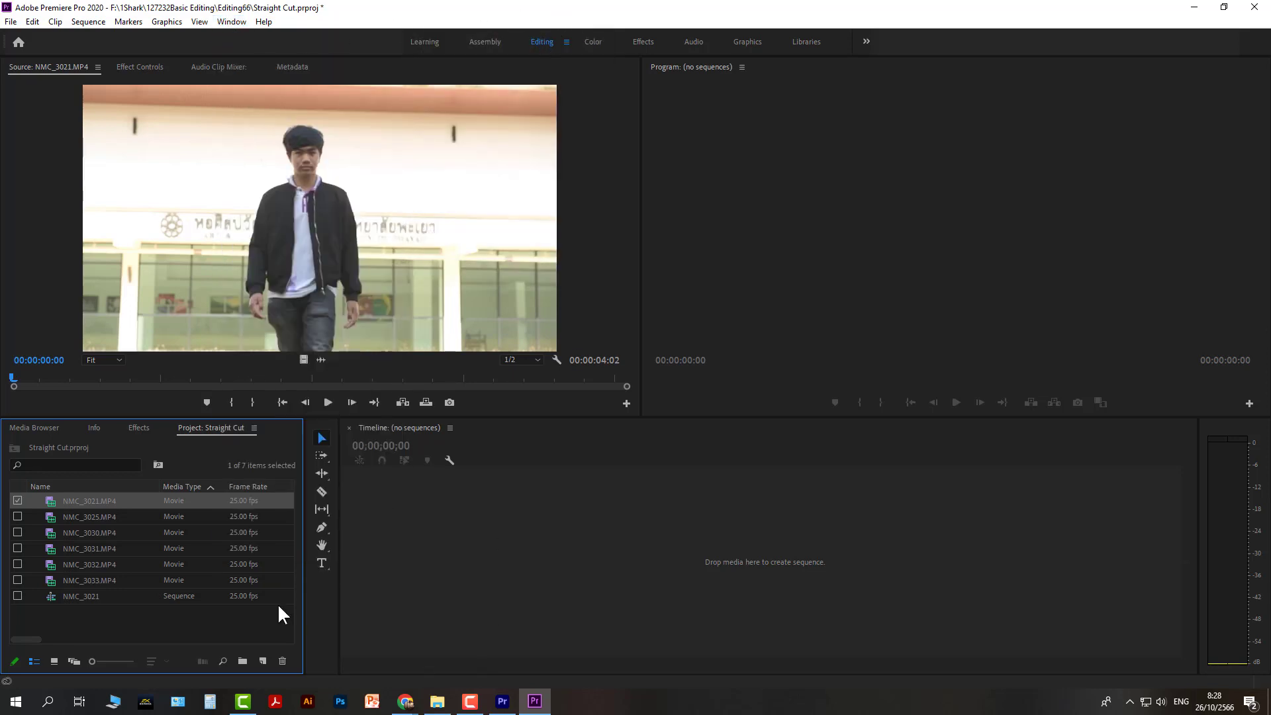
# Select the NMC_3021 sequence in the project's list of clips
pyautogui.click(102, 515)
pyautogui.click(99, 548)
pyautogui.click(86, 594)
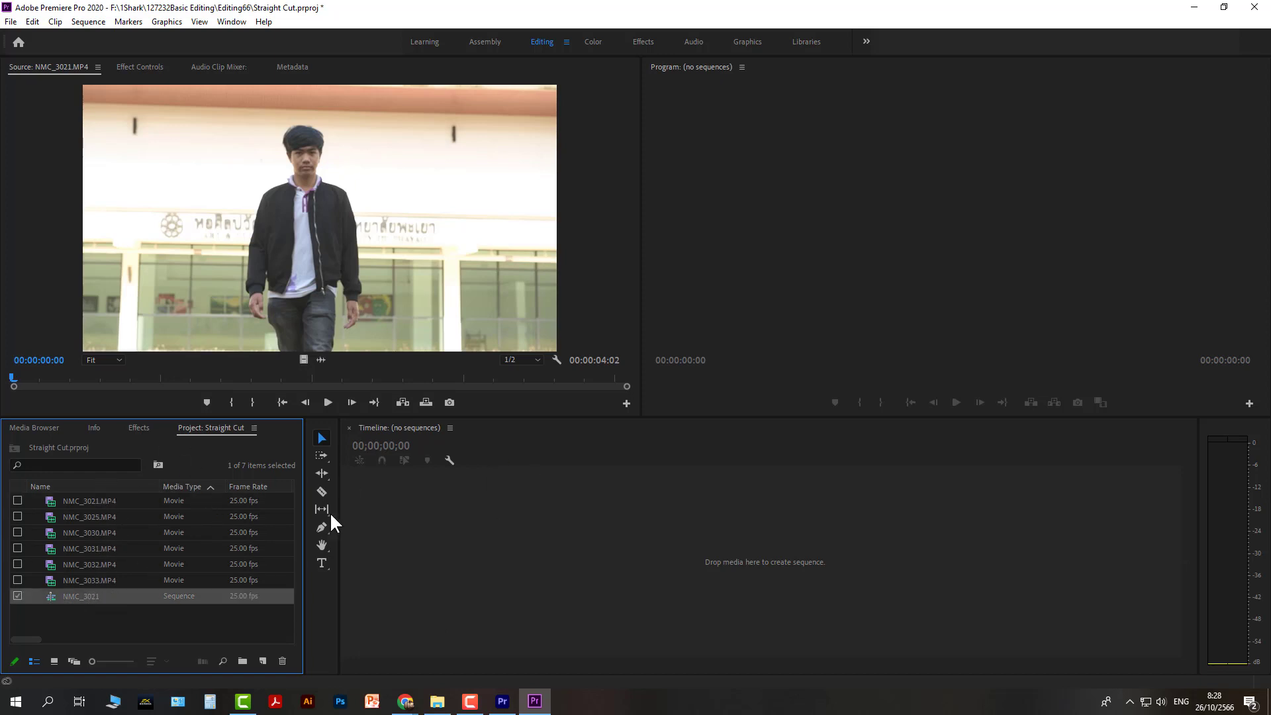
# Start a new sequence, select the HDV 1080i25 (50i) preset and examine its frame size
pyautogui.click(11, 22)
pyautogui.moveTo(24, 38)
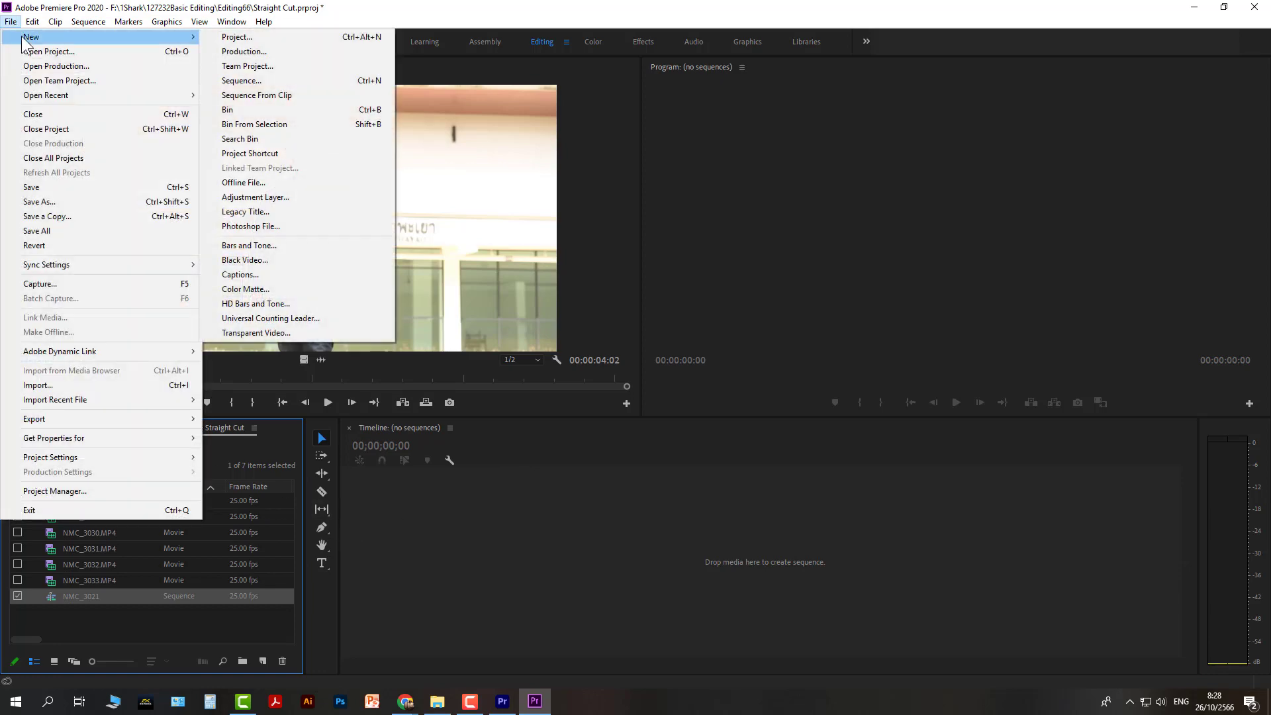
pyautogui.click(262, 80)
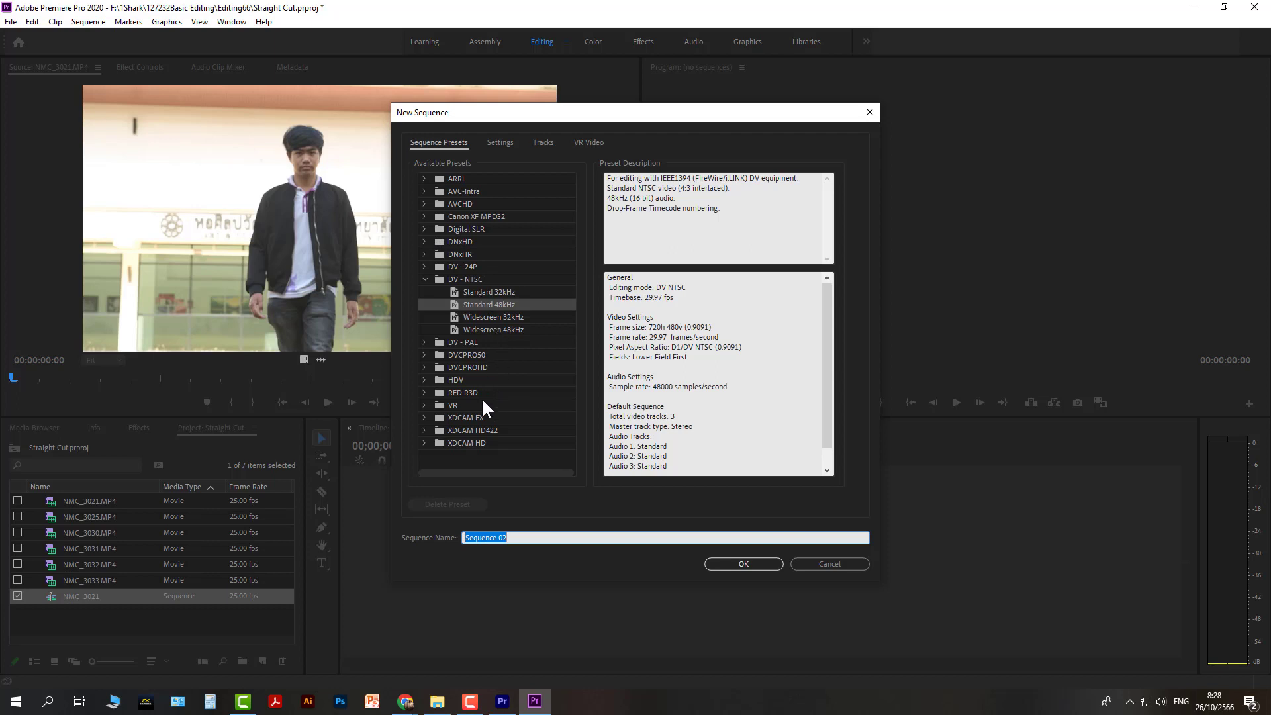
pyautogui.click(448, 380)
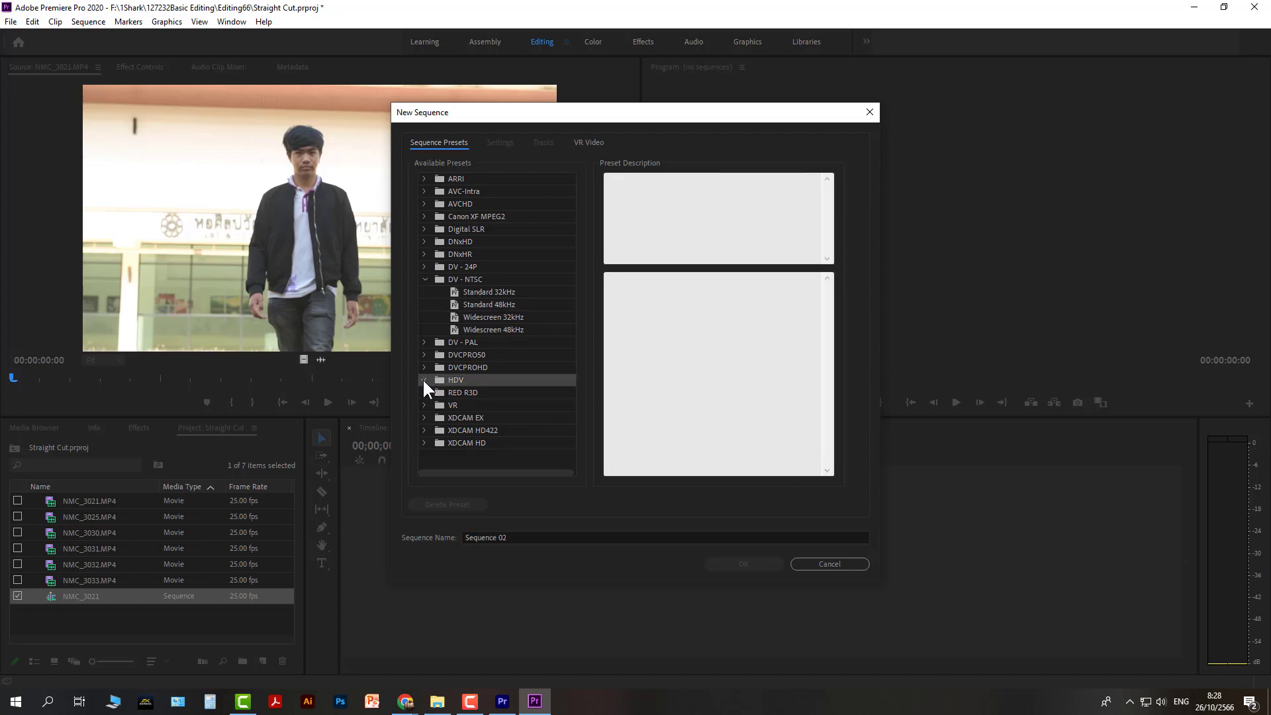
pyautogui.click(424, 380)
pyautogui.click(491, 388)
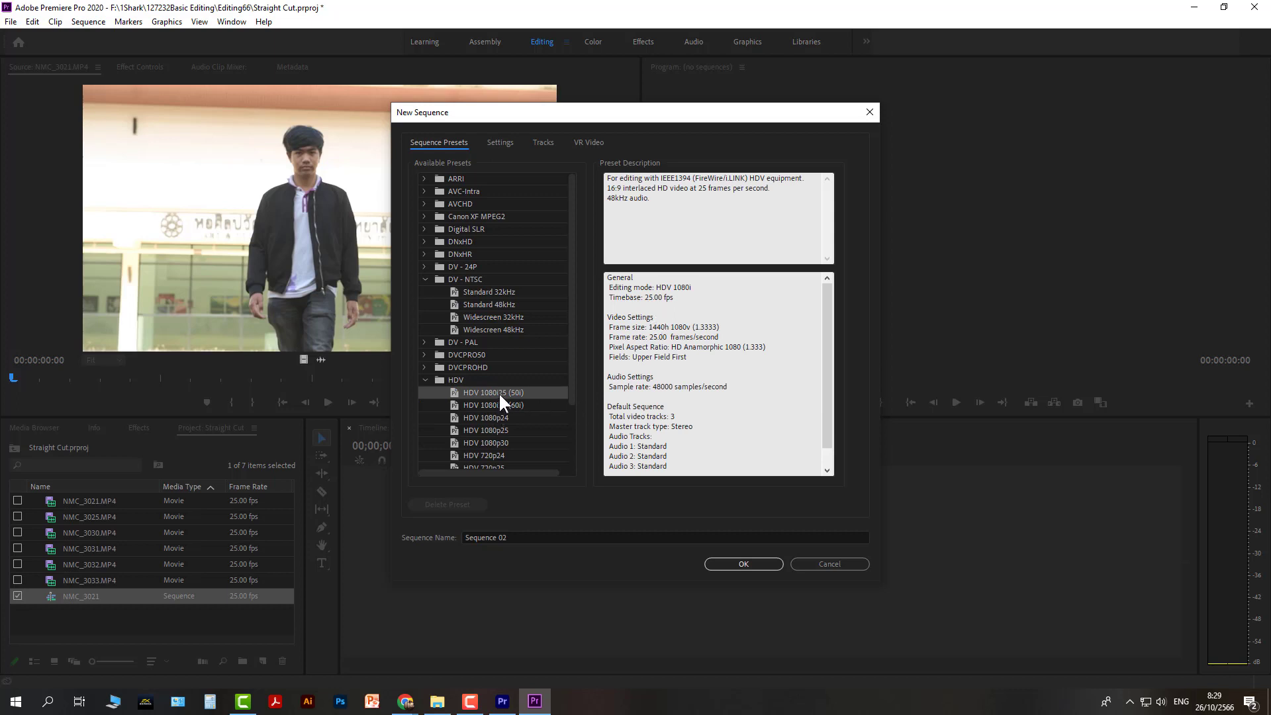
pyautogui.moveTo(649, 328); pyautogui.dragTo(667, 329)
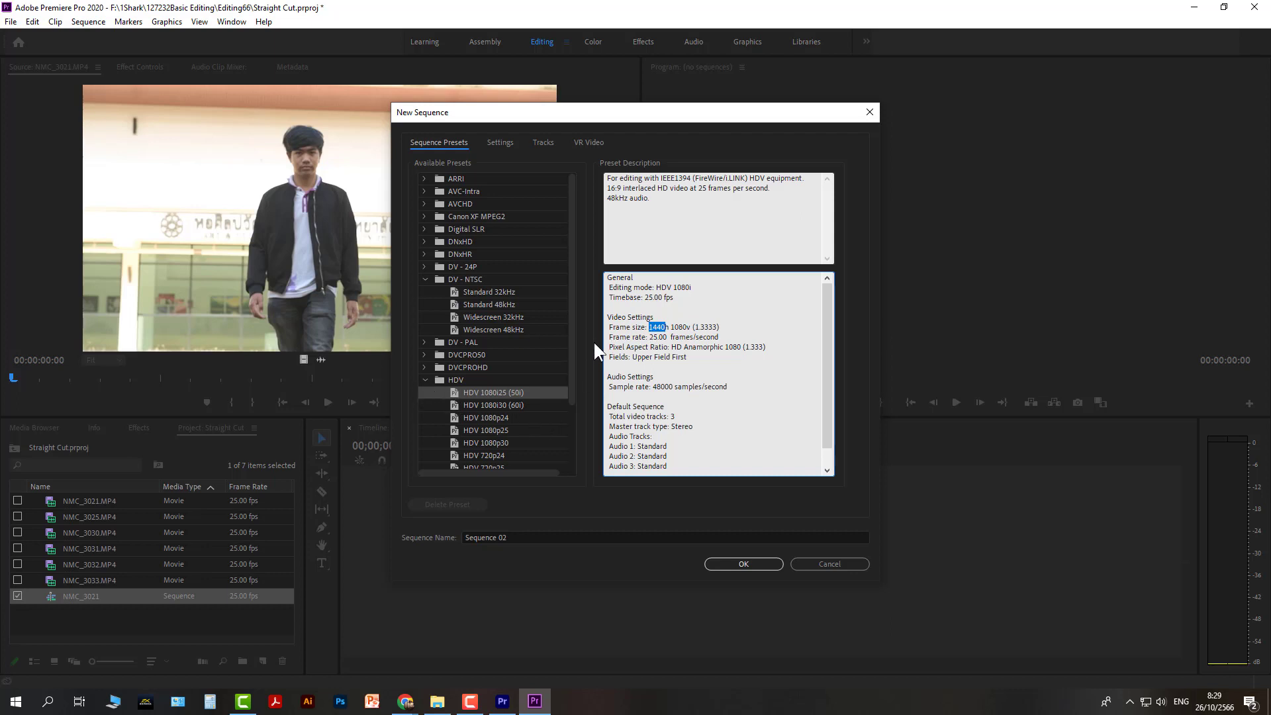
# Create the sequence from the DSLR 1080p25 preset in the Digital SLR 1080p group after checking its frame size
pyautogui.click(424, 379)
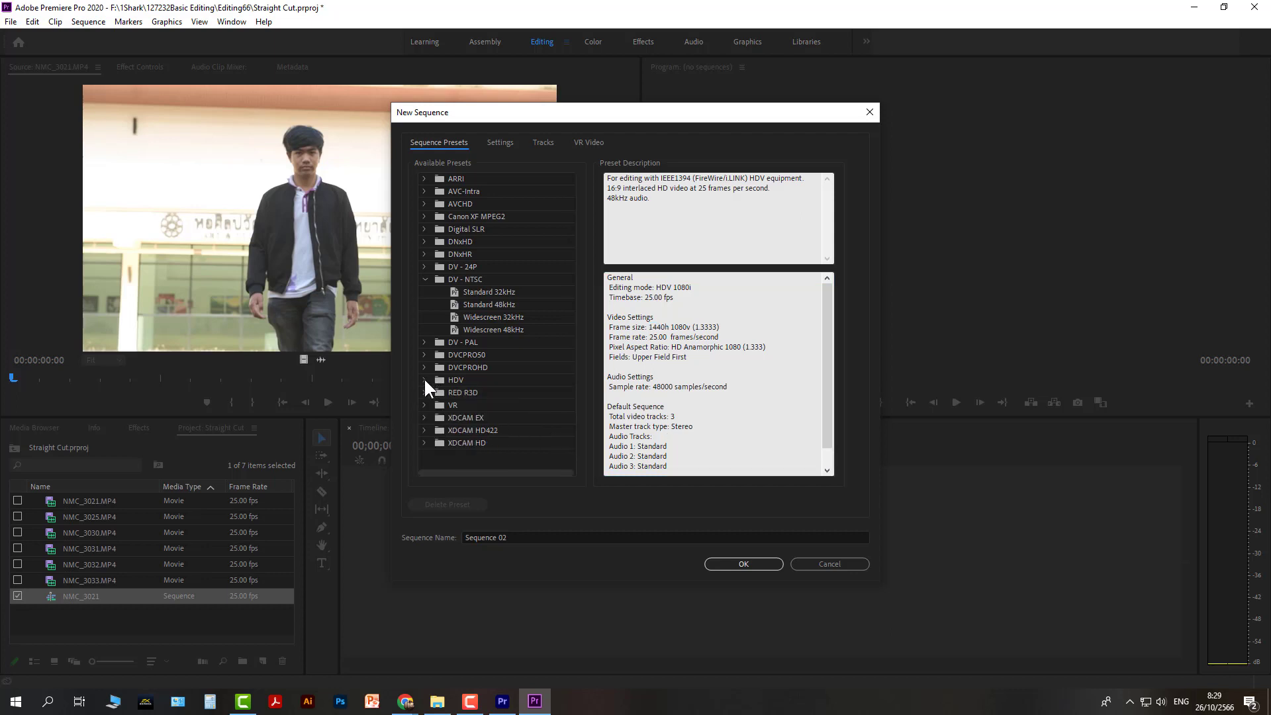
pyautogui.click(424, 229)
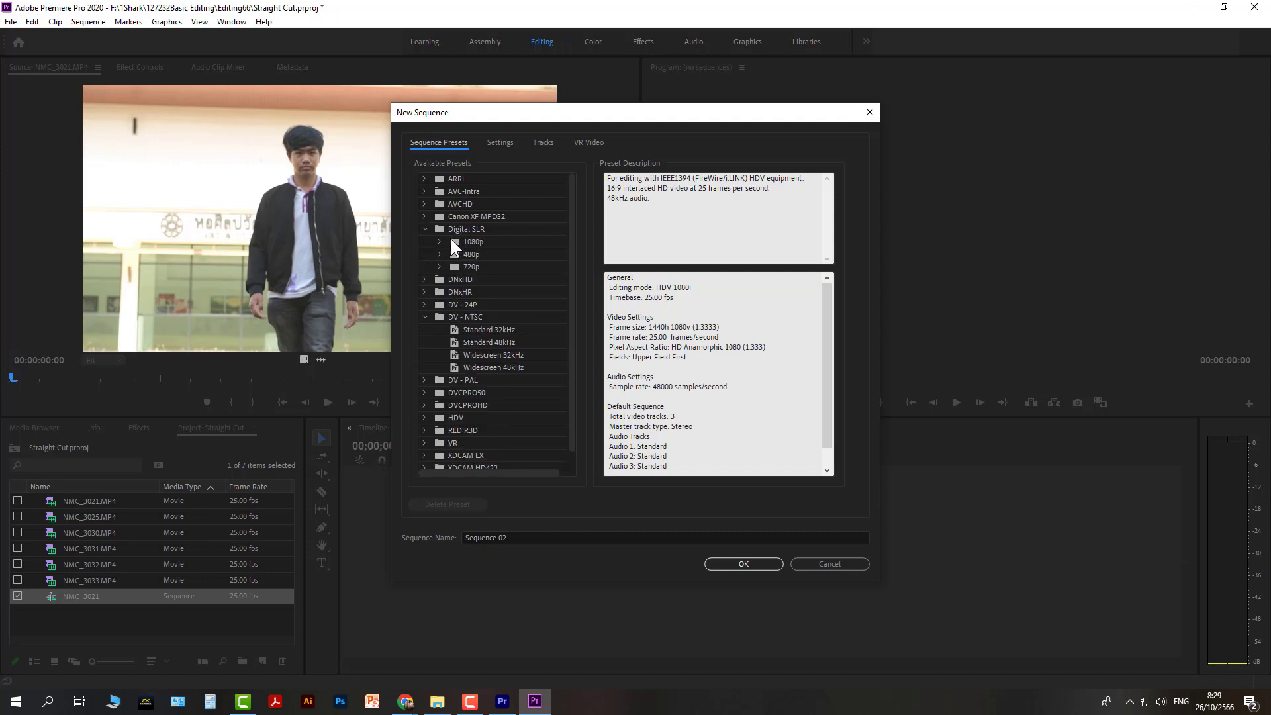
pyautogui.click(450, 239)
pyautogui.click(439, 242)
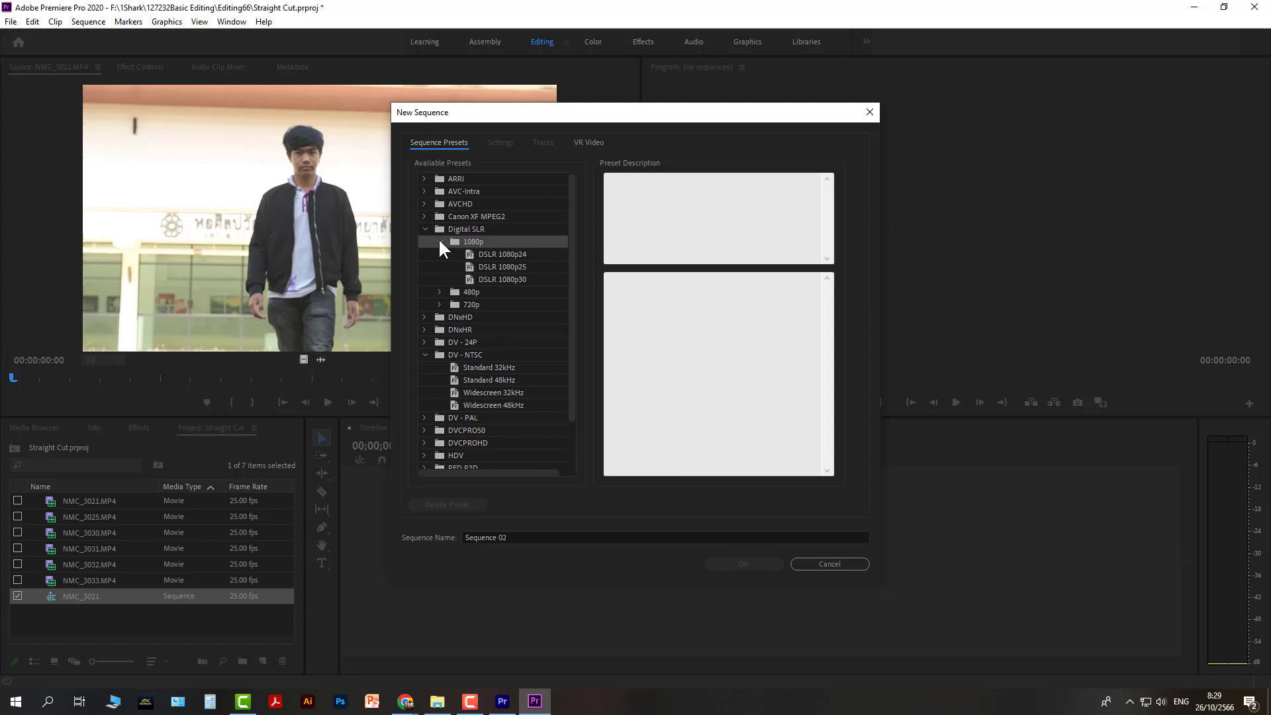
pyautogui.click(483, 252)
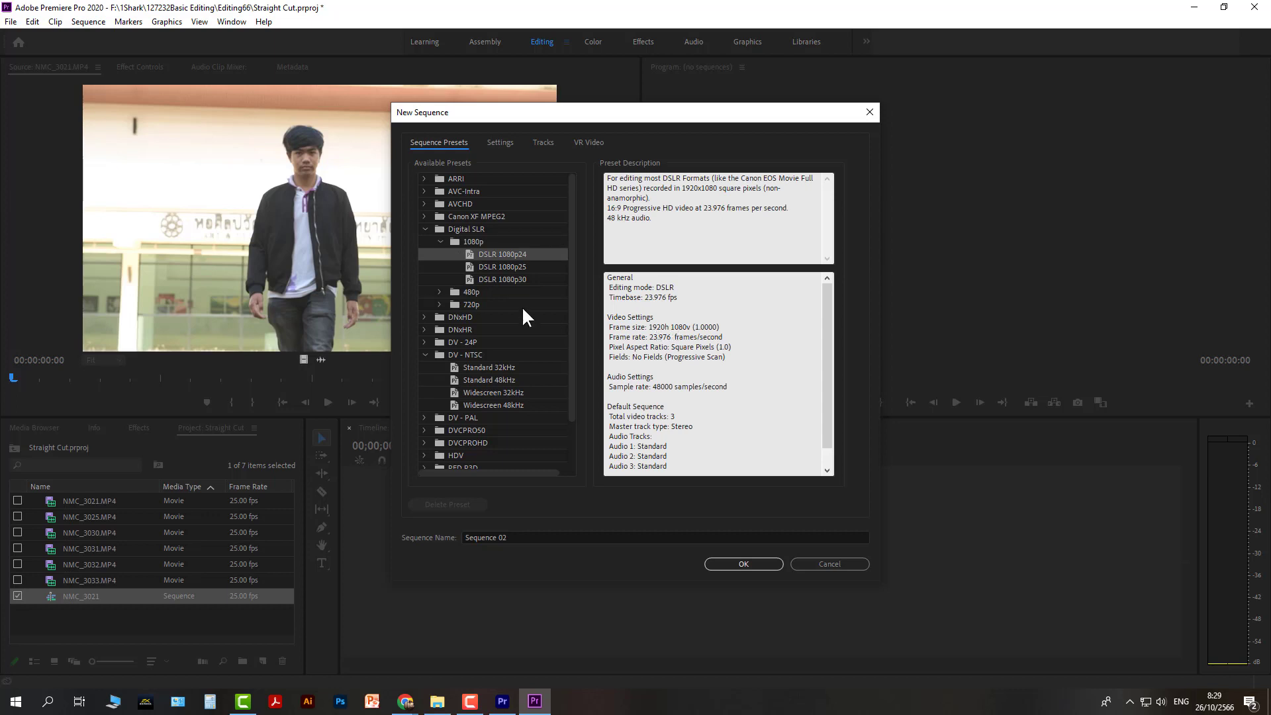
pyautogui.click(506, 265)
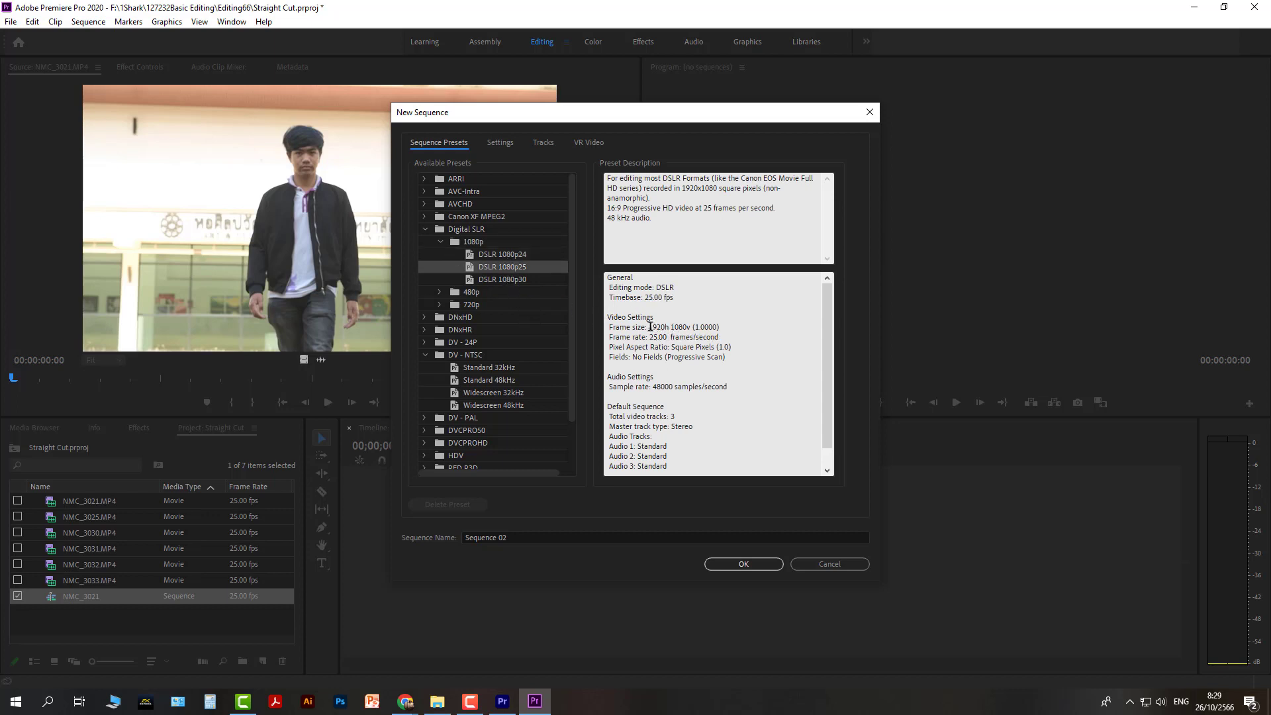
pyautogui.moveTo(649, 327); pyautogui.dragTo(696, 324)
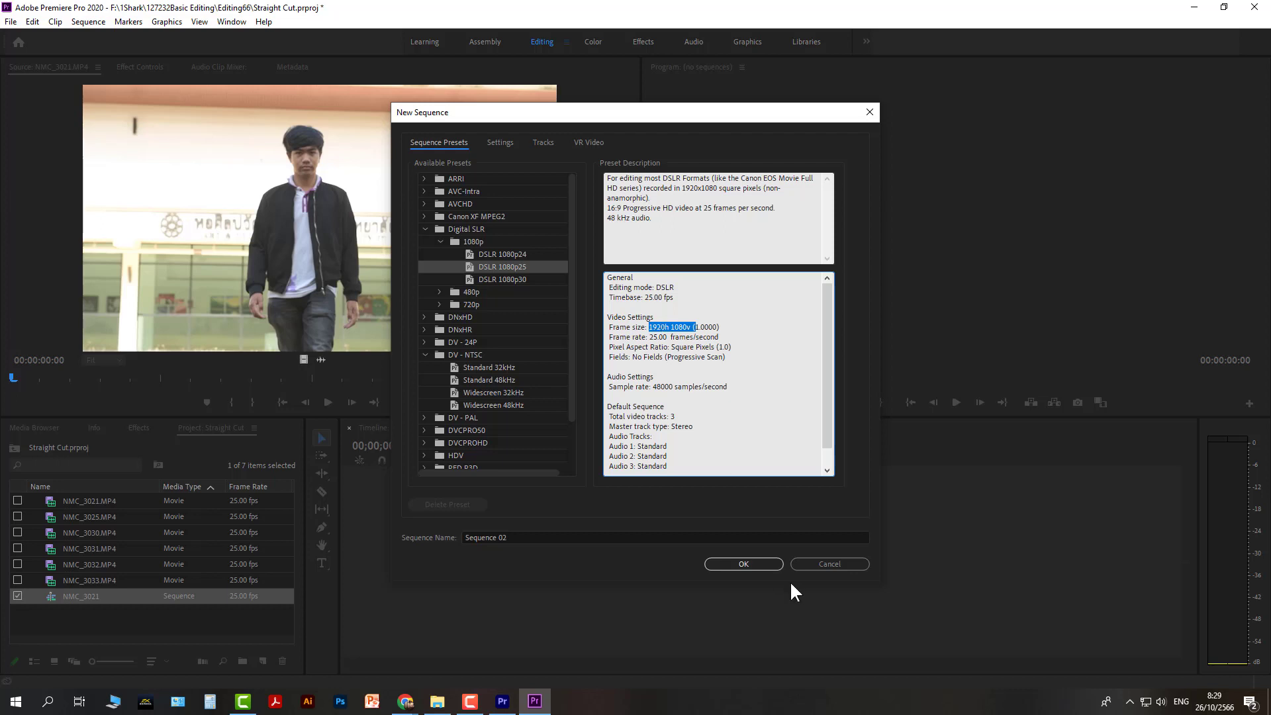
pyautogui.click(760, 565)
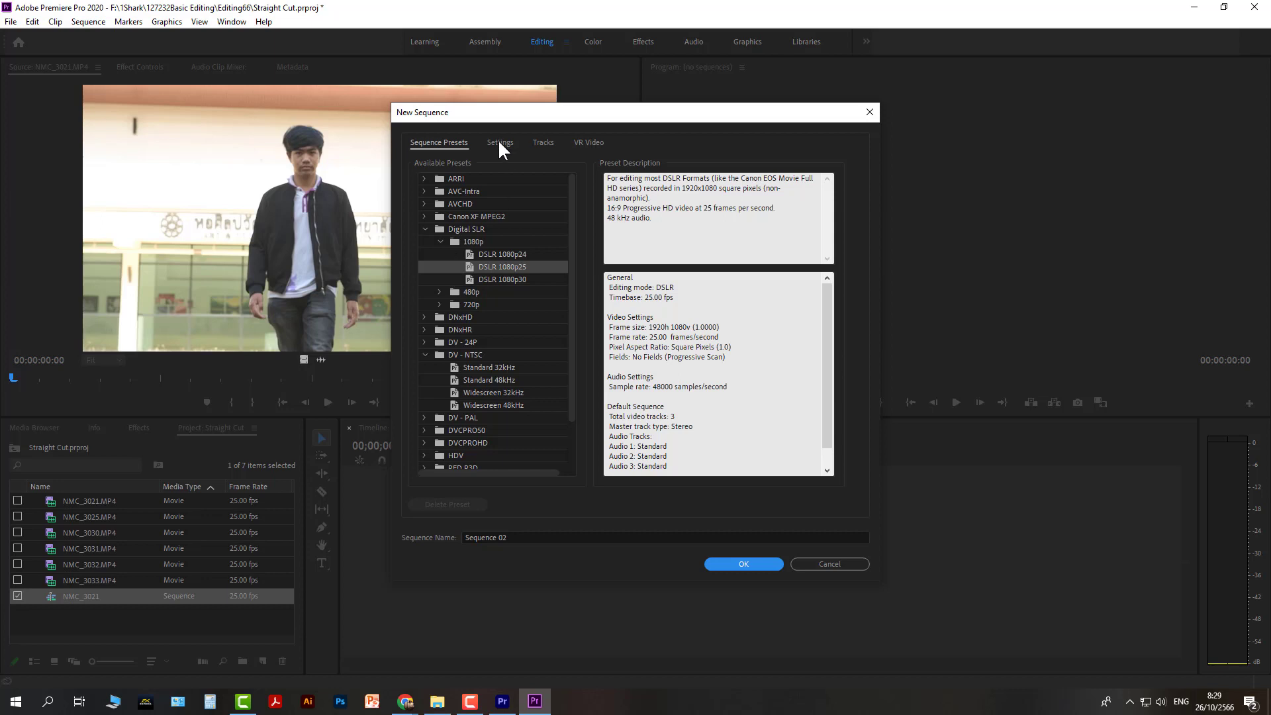
pyautogui.doubleClick(510, 265)
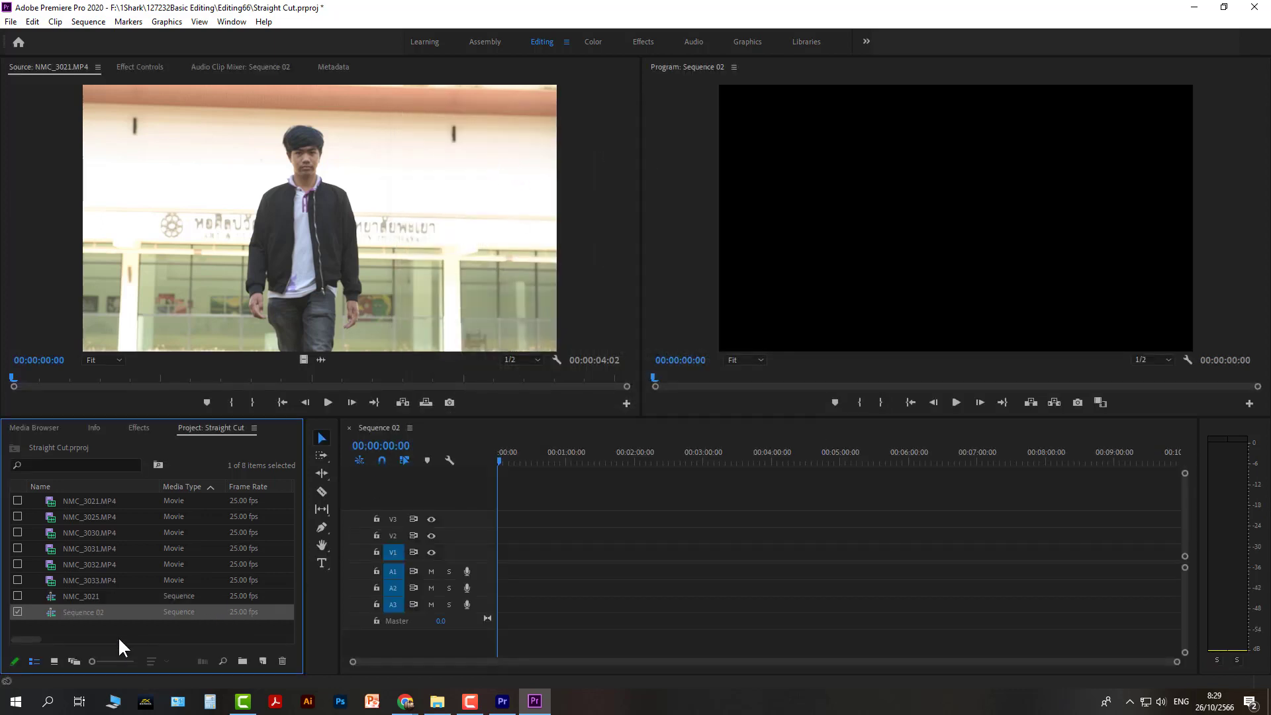
pyautogui.rightClick(82, 612)
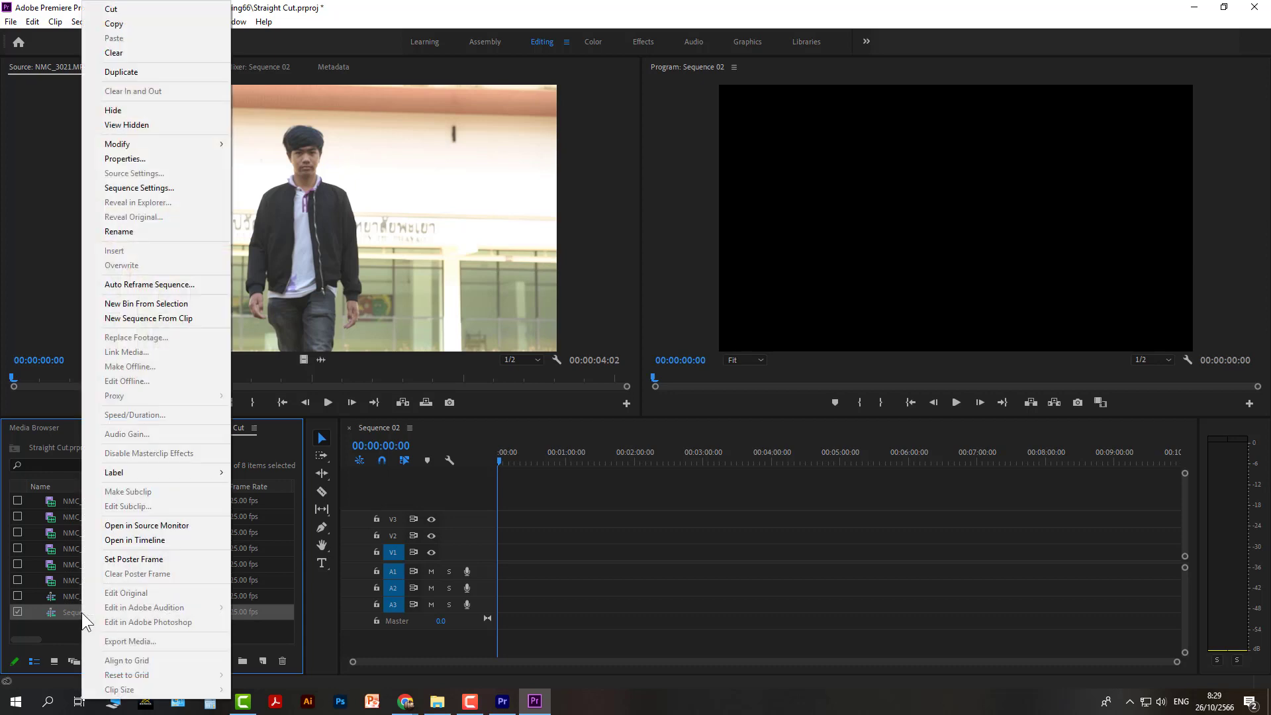
pyautogui.click(129, 231)
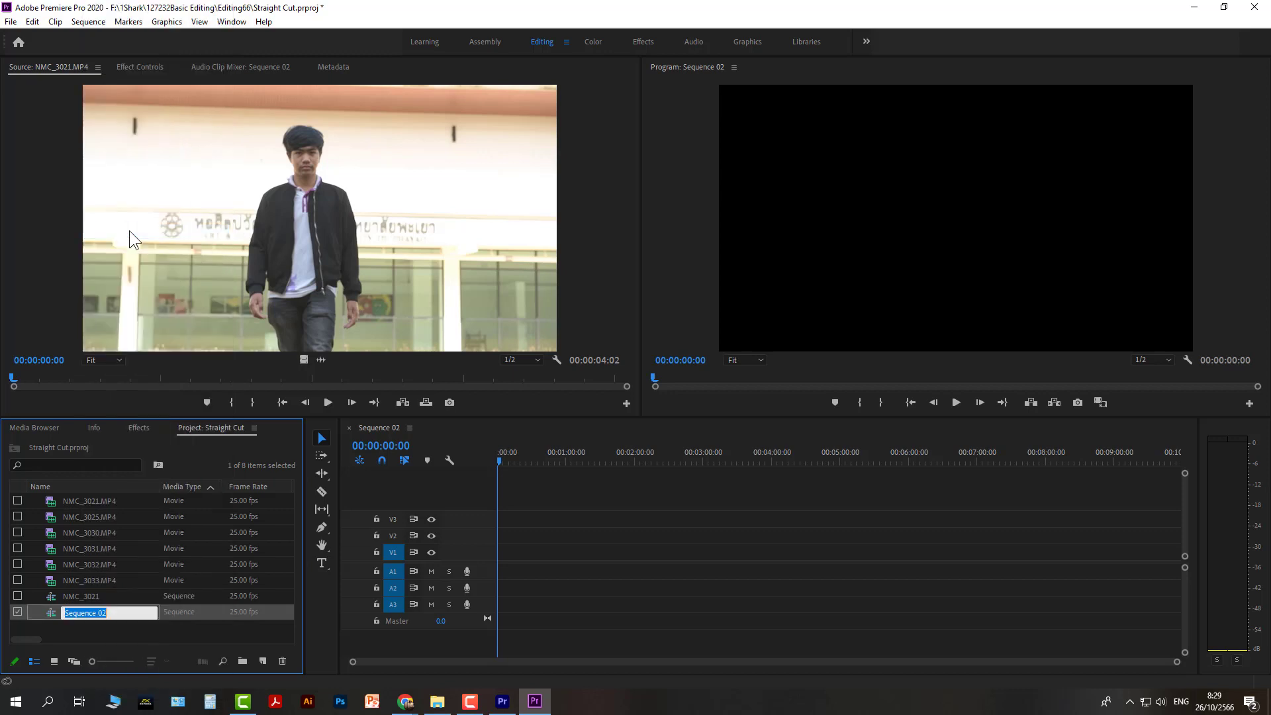
pyautogui.rightClick(106, 614)
pyautogui.press('Escape')
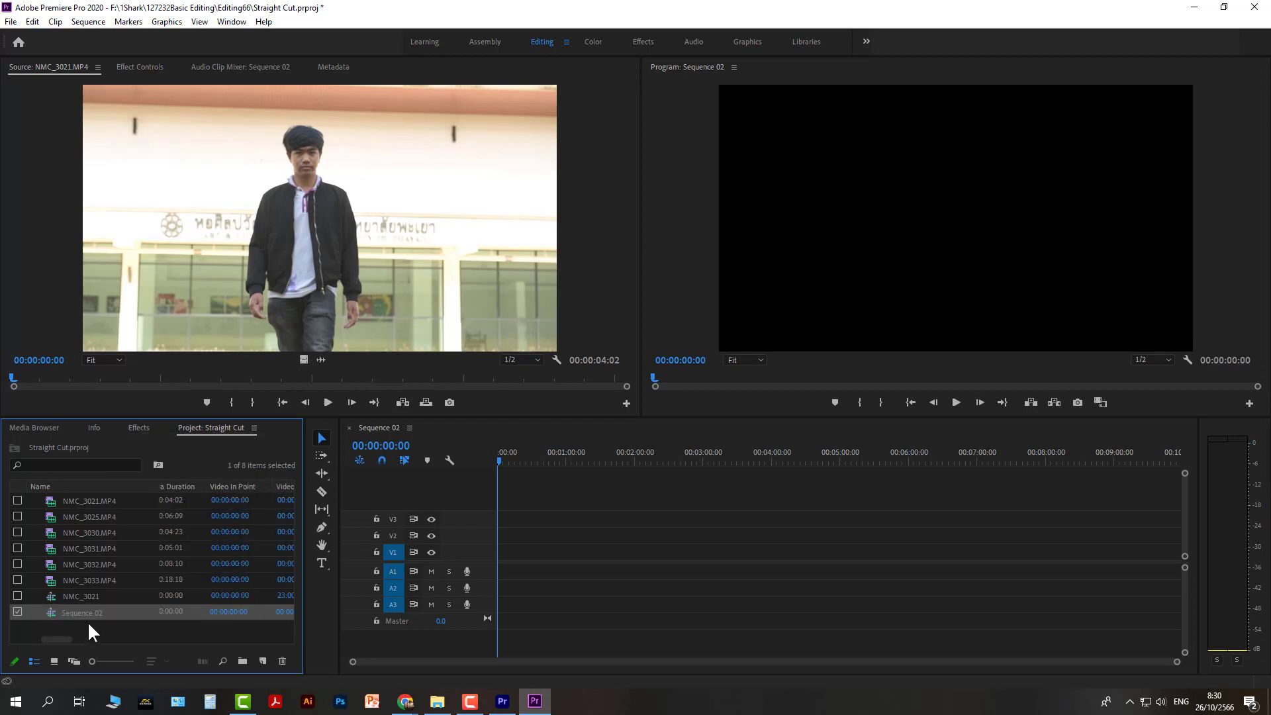
pyautogui.click(165, 624)
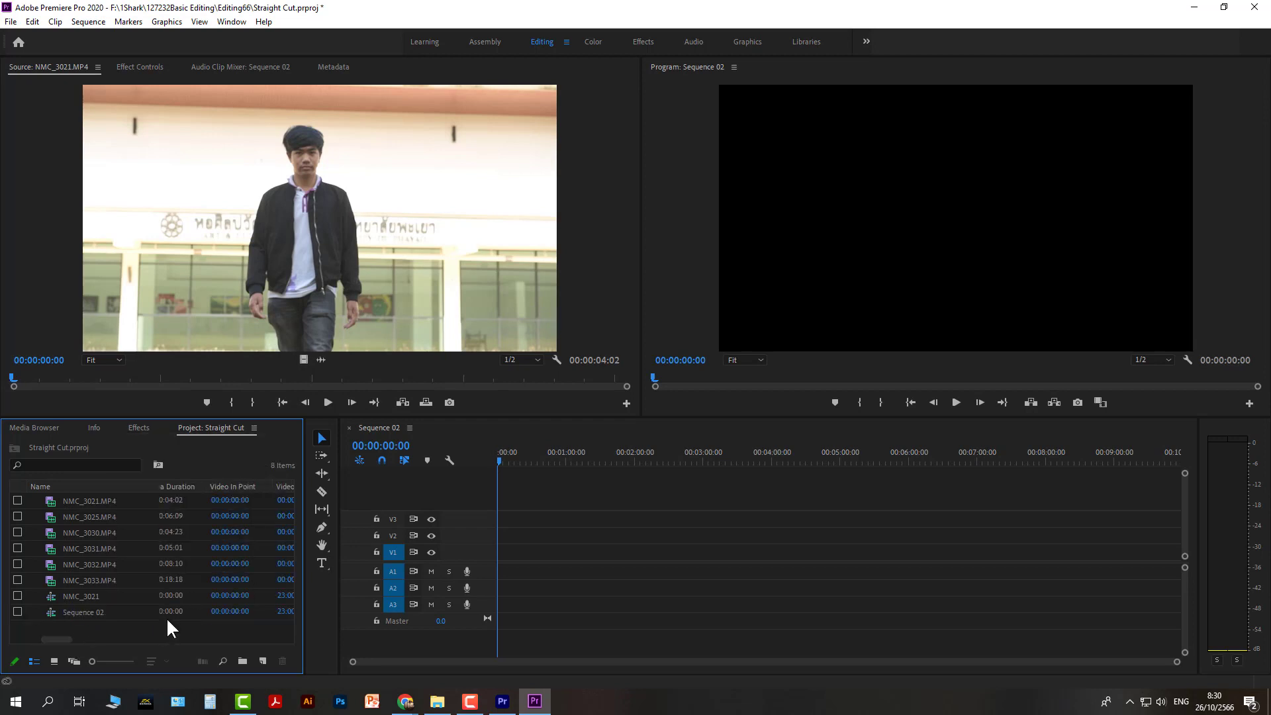
# Rename the Sequence 02 sequence as StraightCut66-1
pyautogui.rightClick(41, 615)
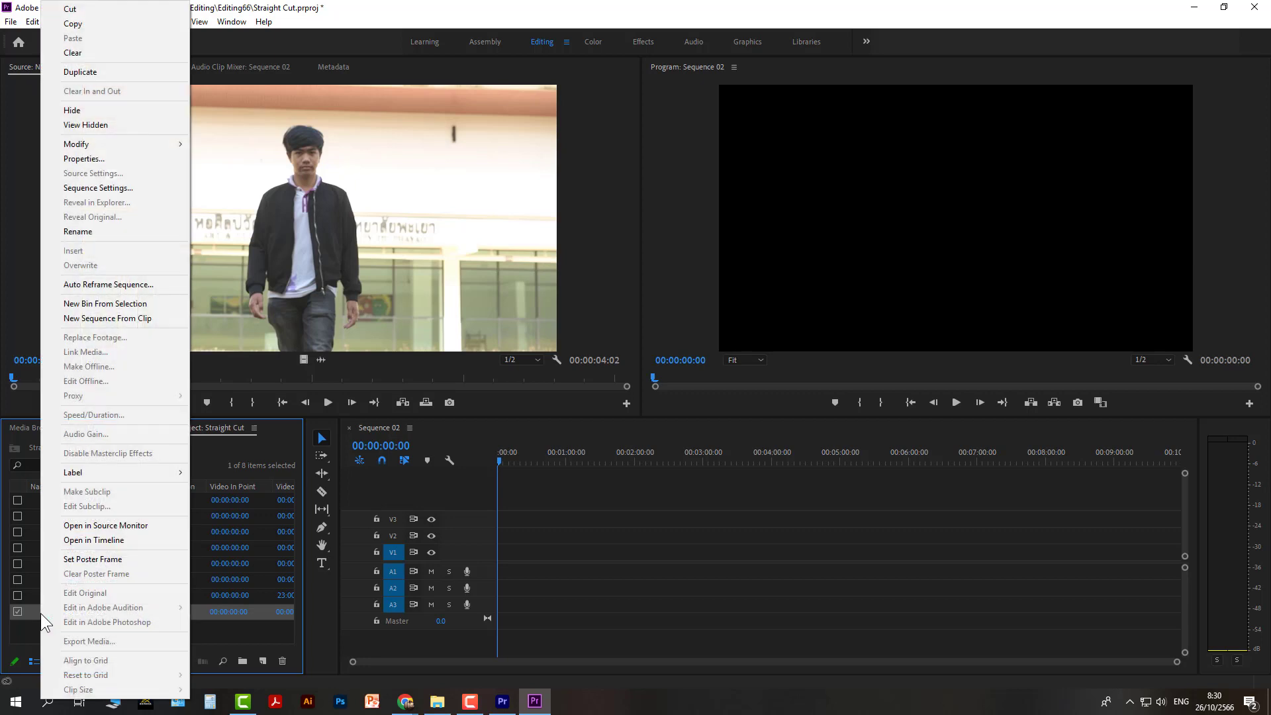
pyautogui.click(93, 236)
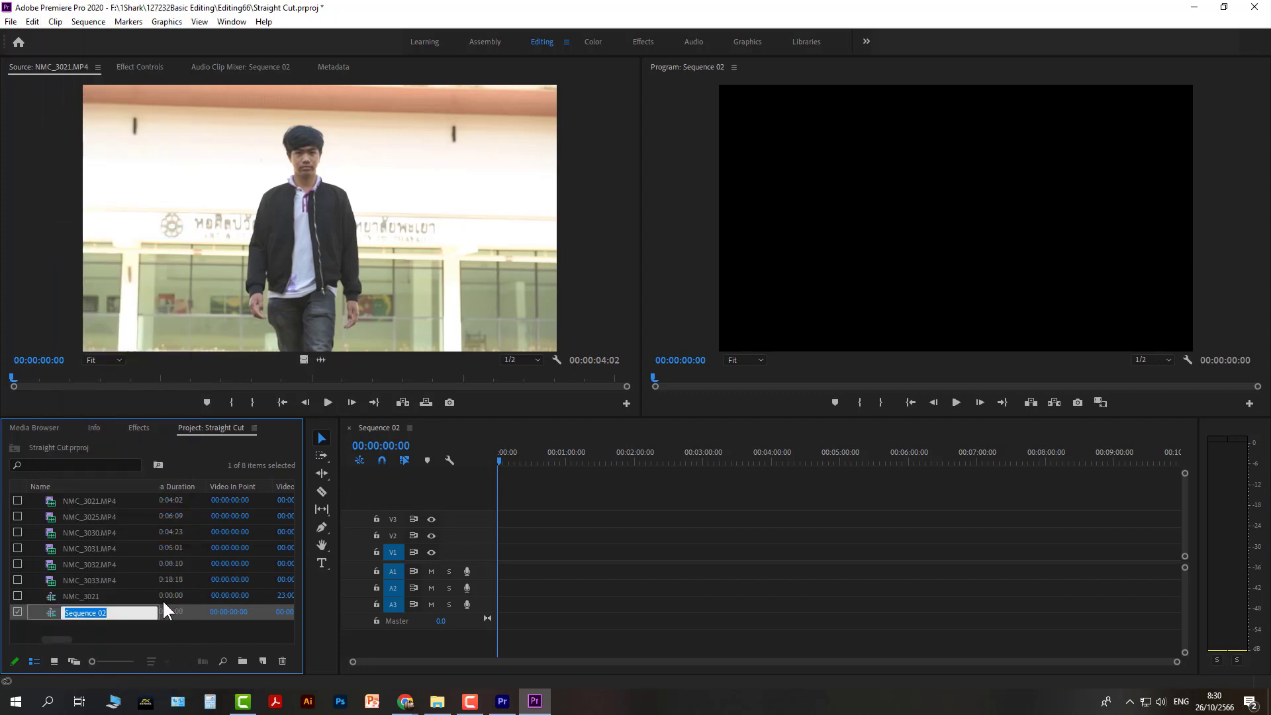
pyautogui.write('Strai')
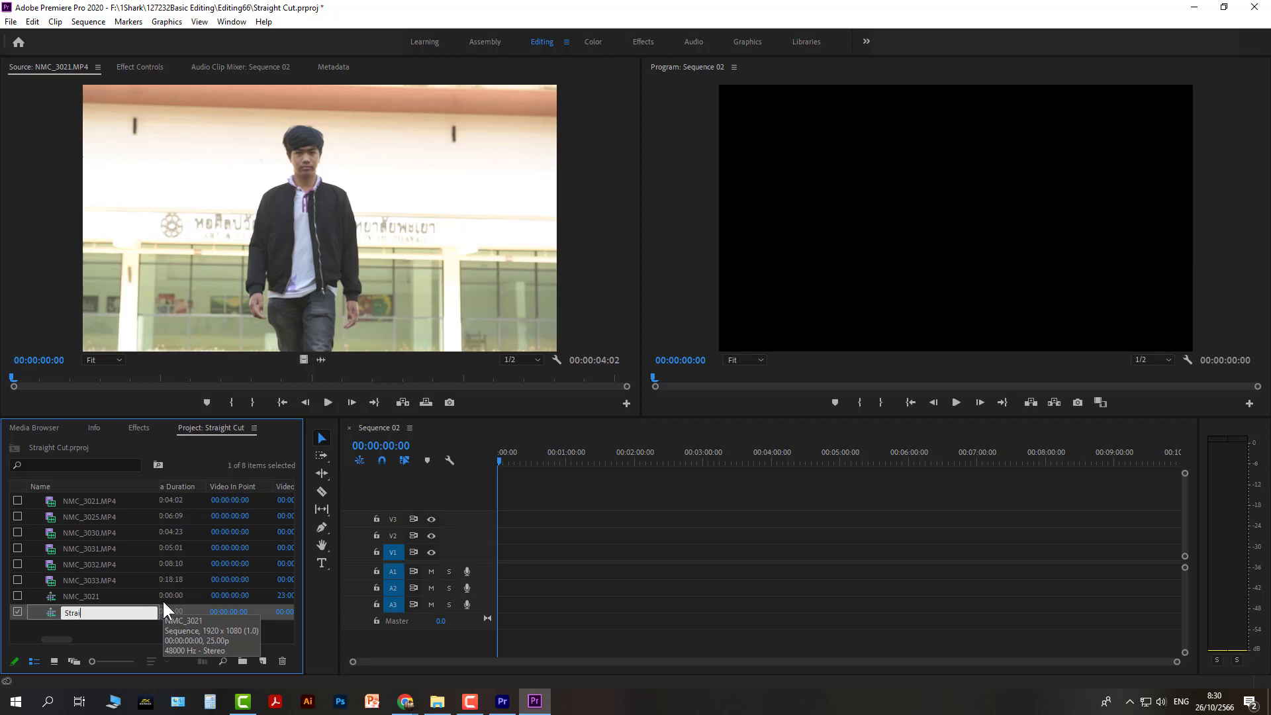
pyautogui.write('ghtCut66-1')
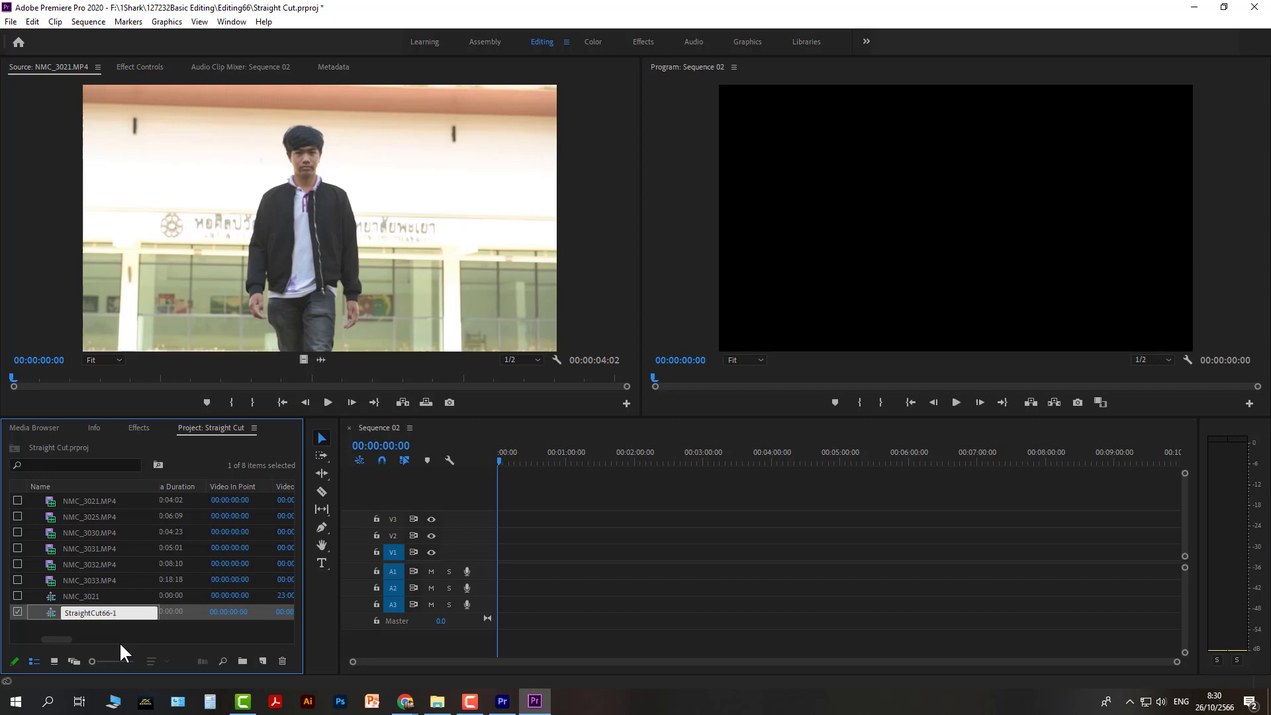
pyautogui.click(129, 625)
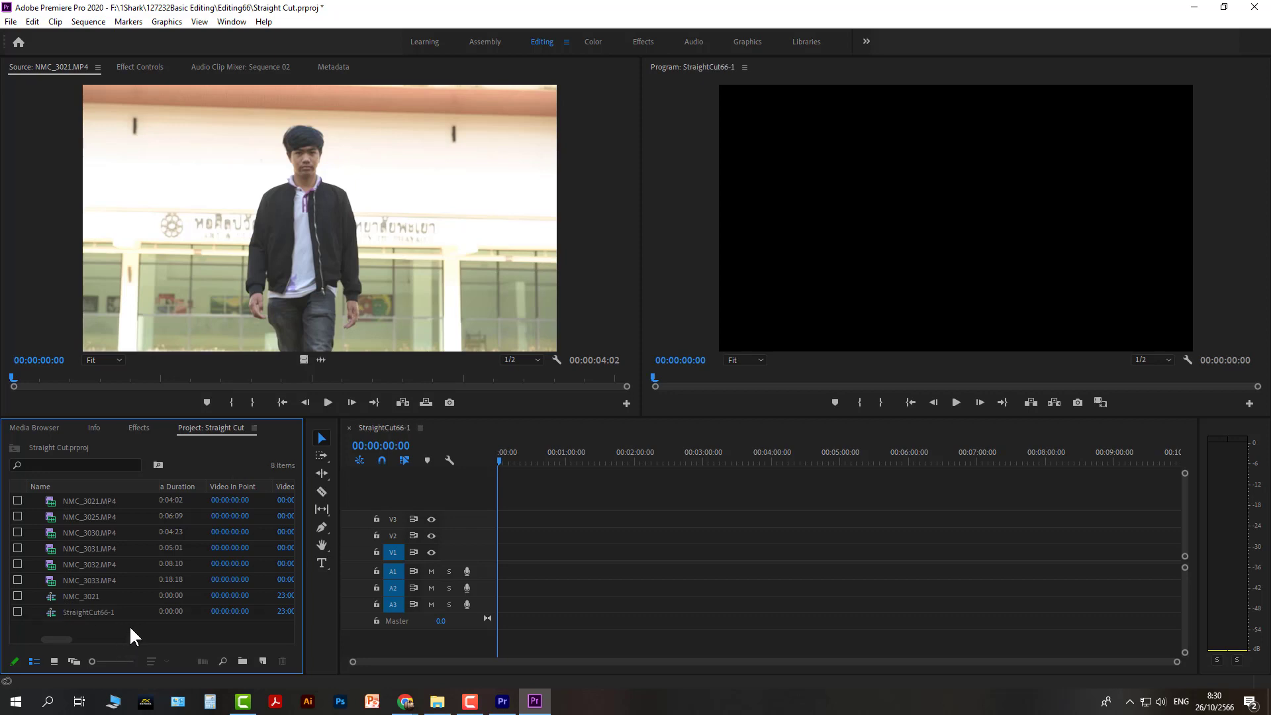
# Select the StraightCut66-1 sequence and save the project
pyautogui.click(99, 610)
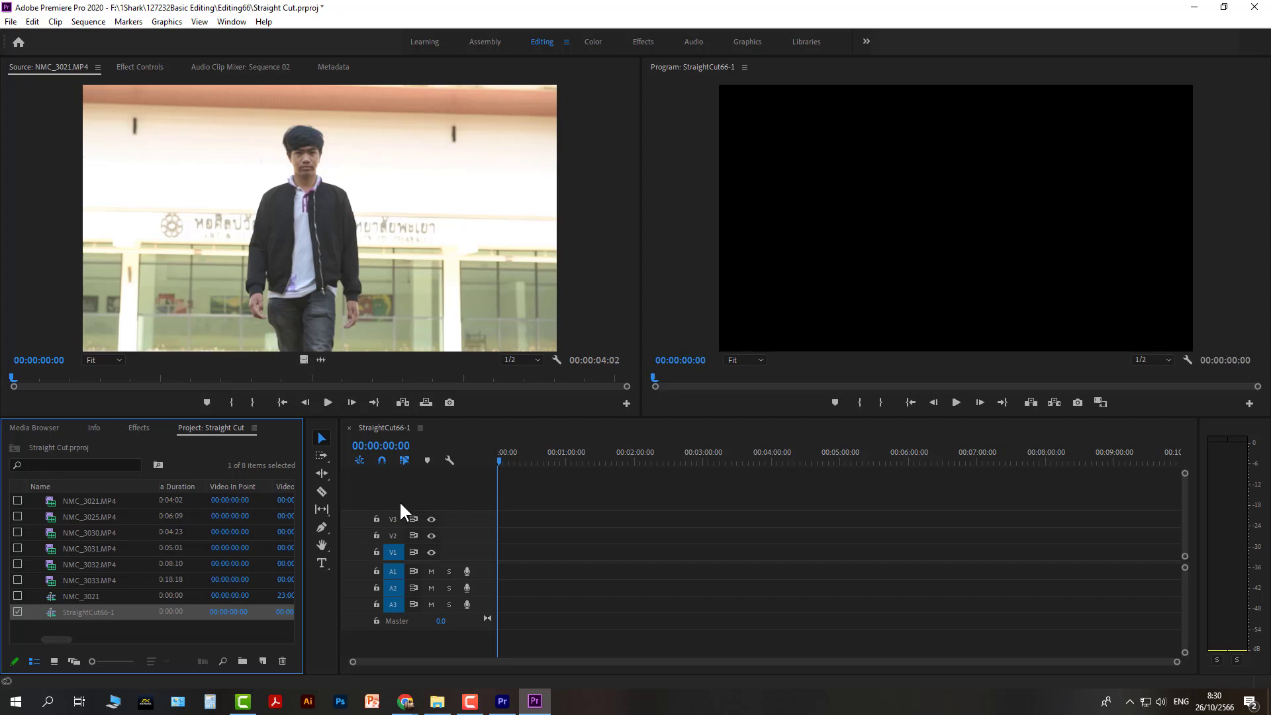
pyautogui.click(11, 22)
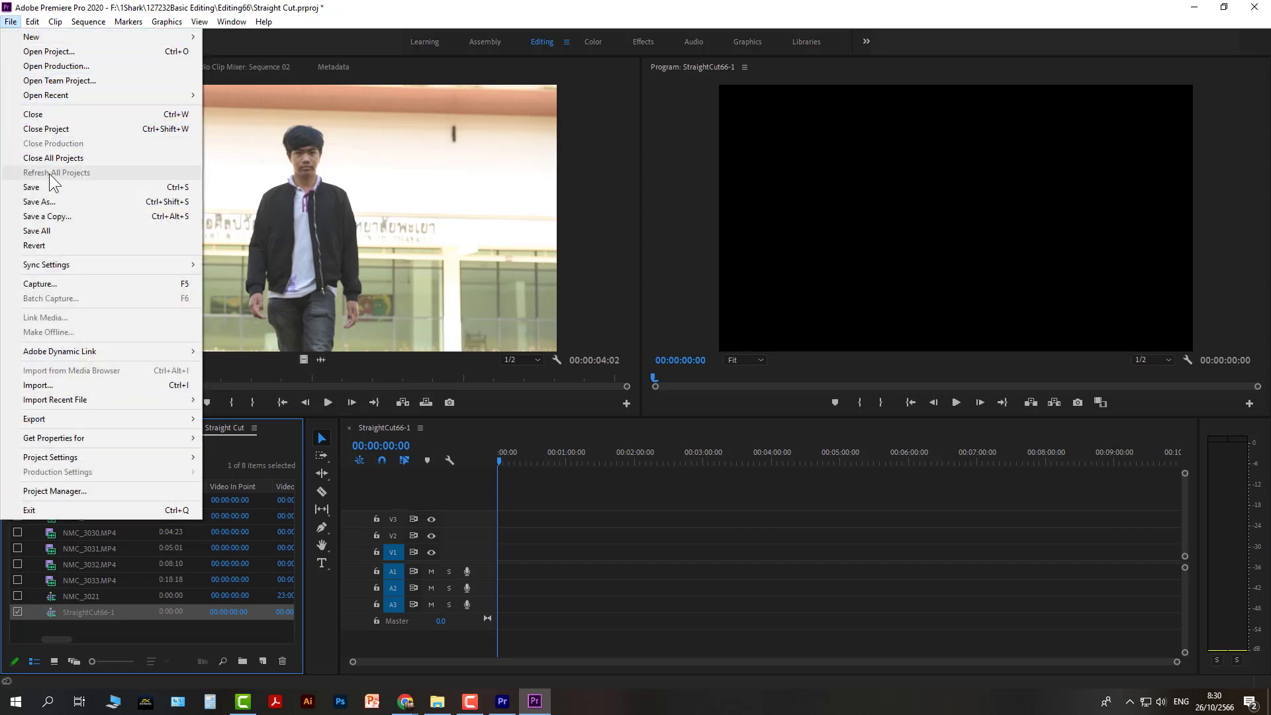
pyautogui.click(49, 188)
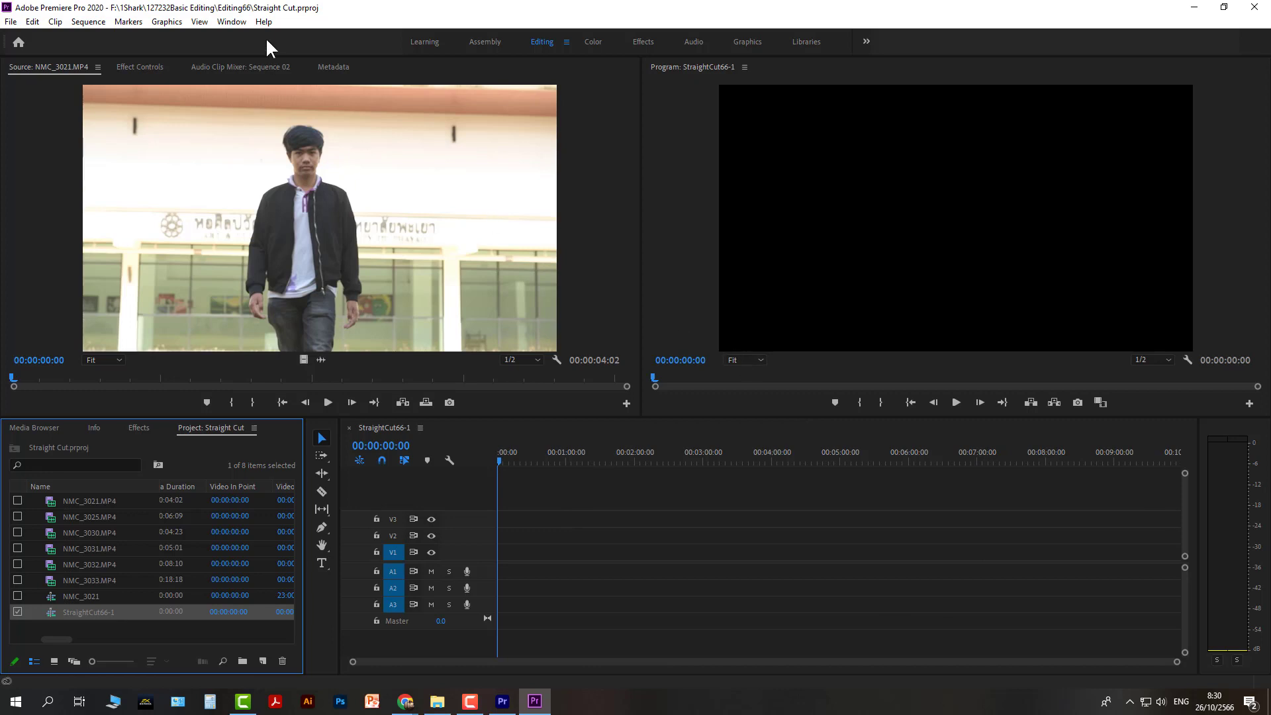
# Switch to Premiere Pro 2024, examine the Untitled project's ingest settings and leave them without applying changes
pyautogui.click(501, 706)
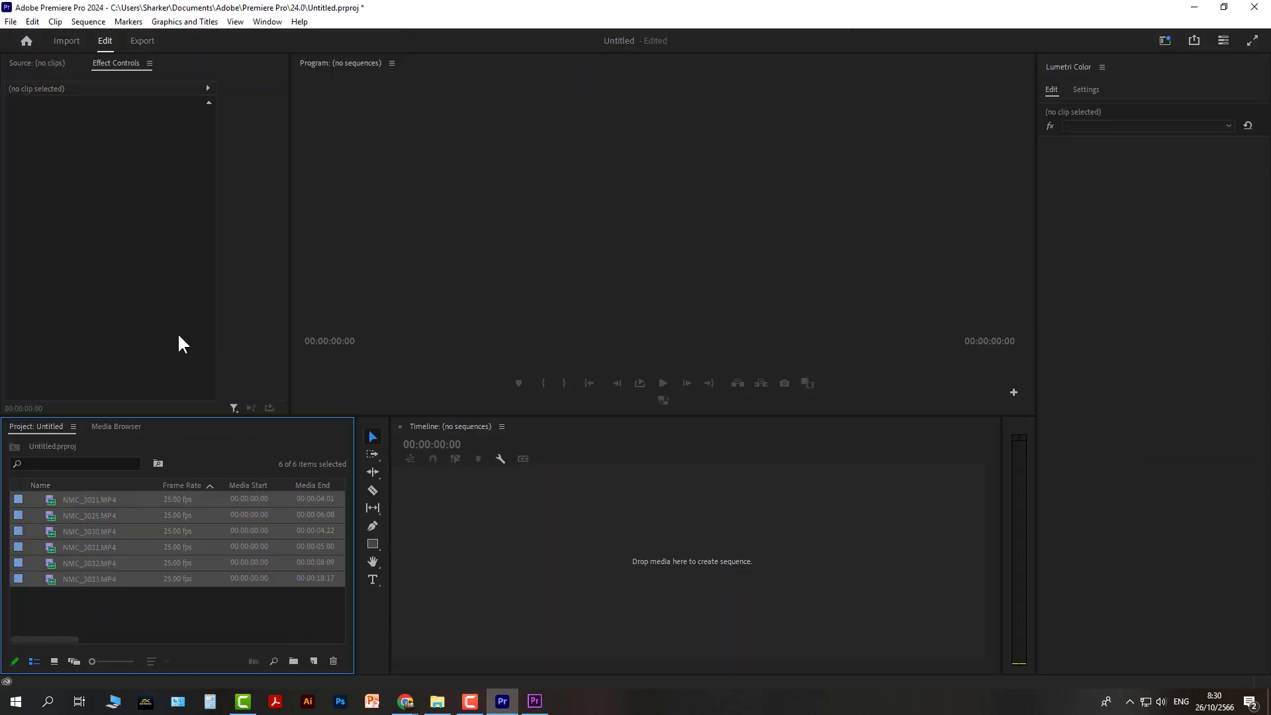
pyautogui.click(96, 611)
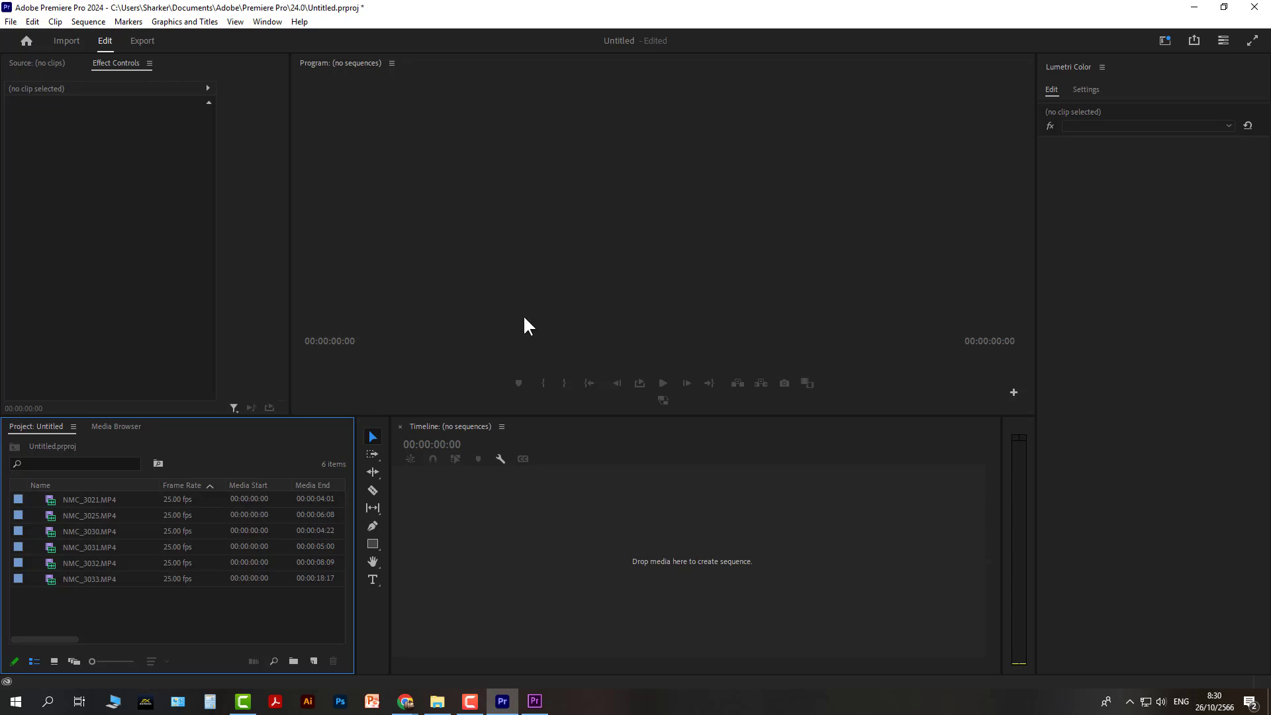
pyautogui.click(10, 21)
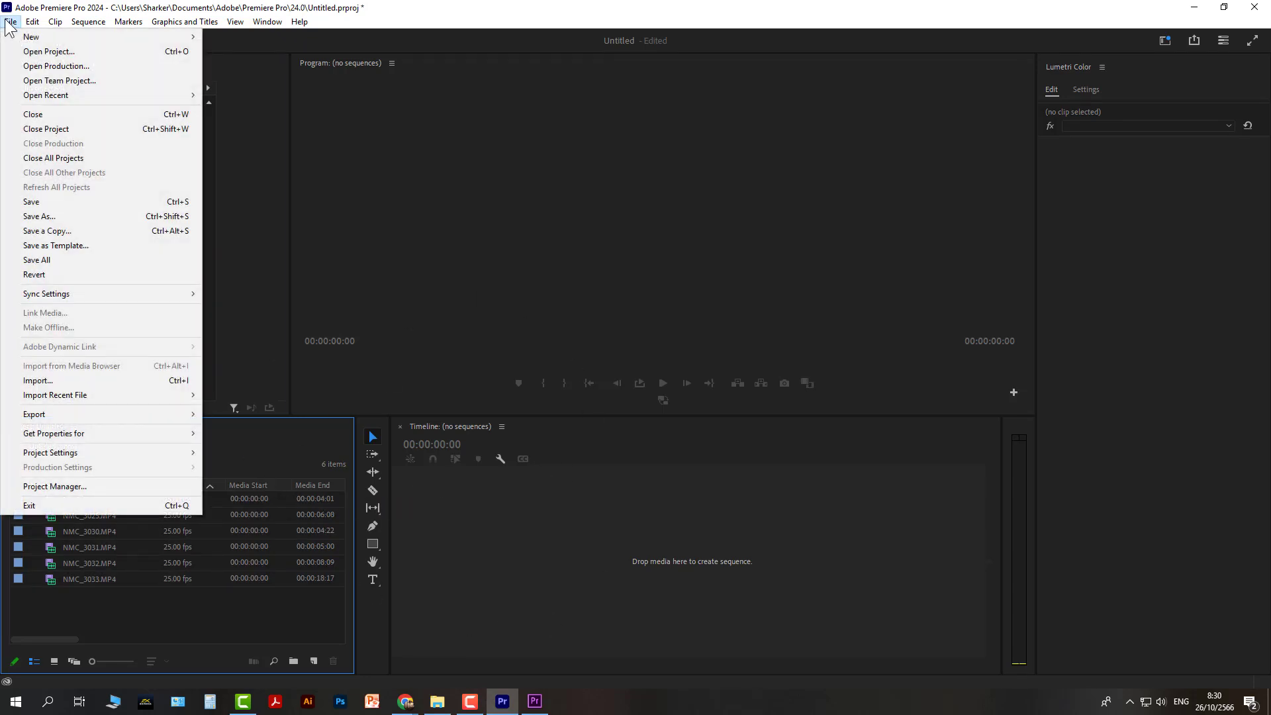
pyautogui.moveTo(89, 455)
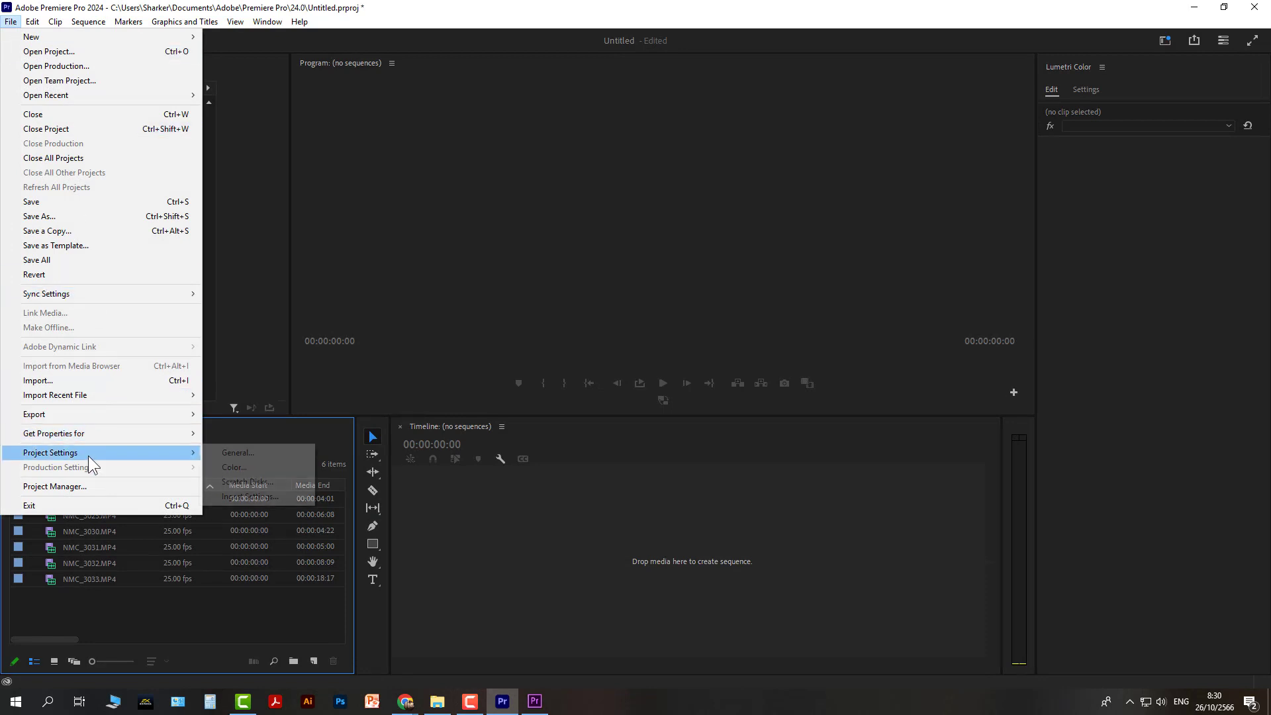
pyautogui.click(251, 497)
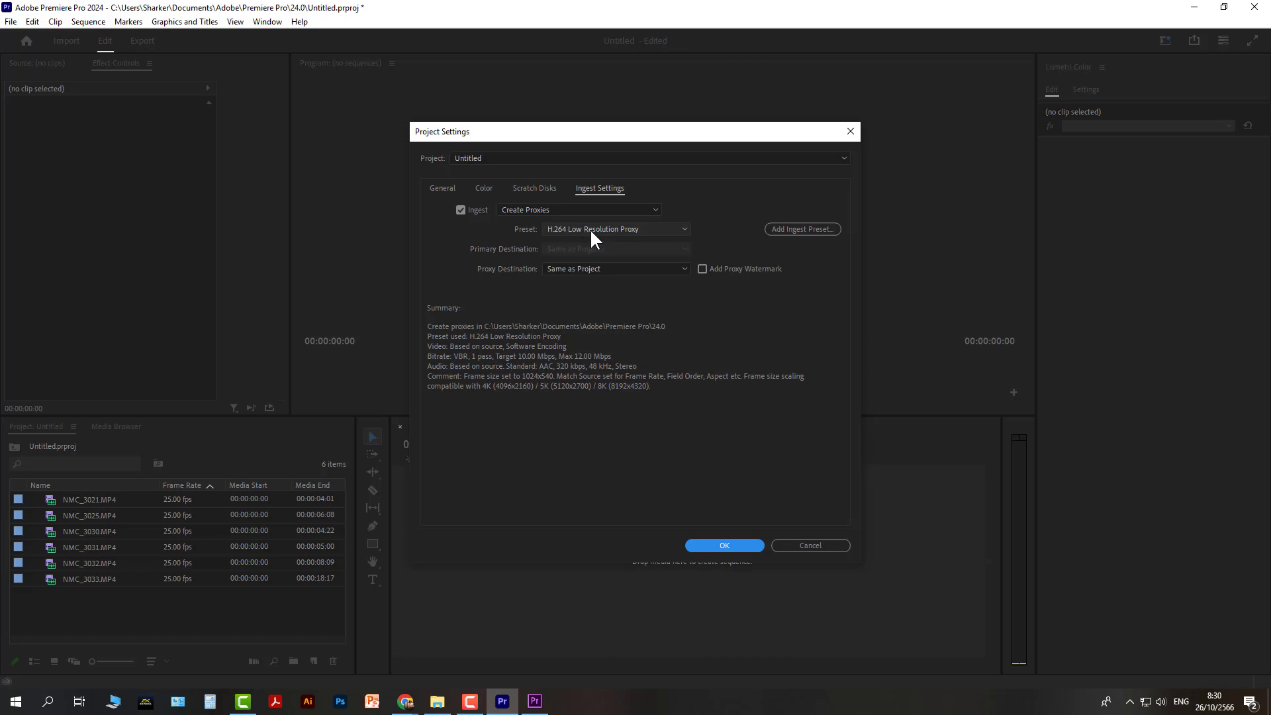
pyautogui.click(825, 546)
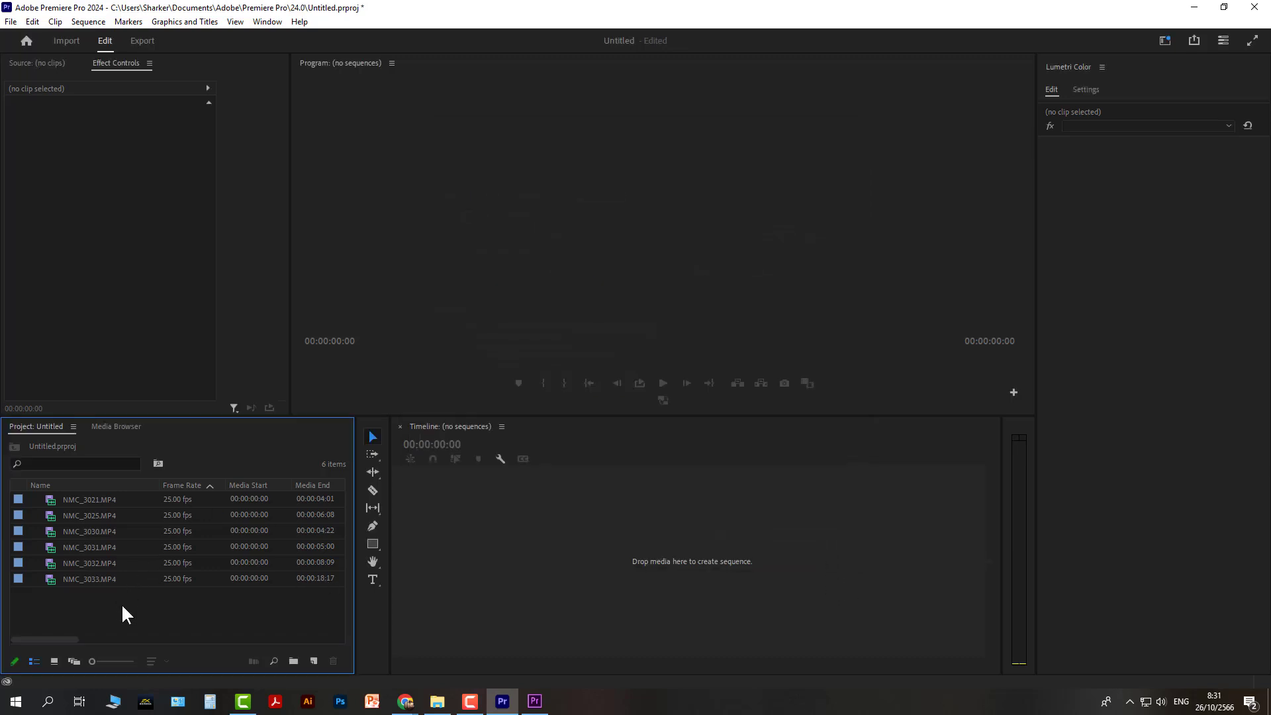
# Build a sequence from all six NMC clips, and clear its clips from the timeline before closing it
pyautogui.moveTo(121, 602); pyautogui.dragTo(73, 491)
pyautogui.moveTo(87, 549); pyautogui.dragTo(544, 524)
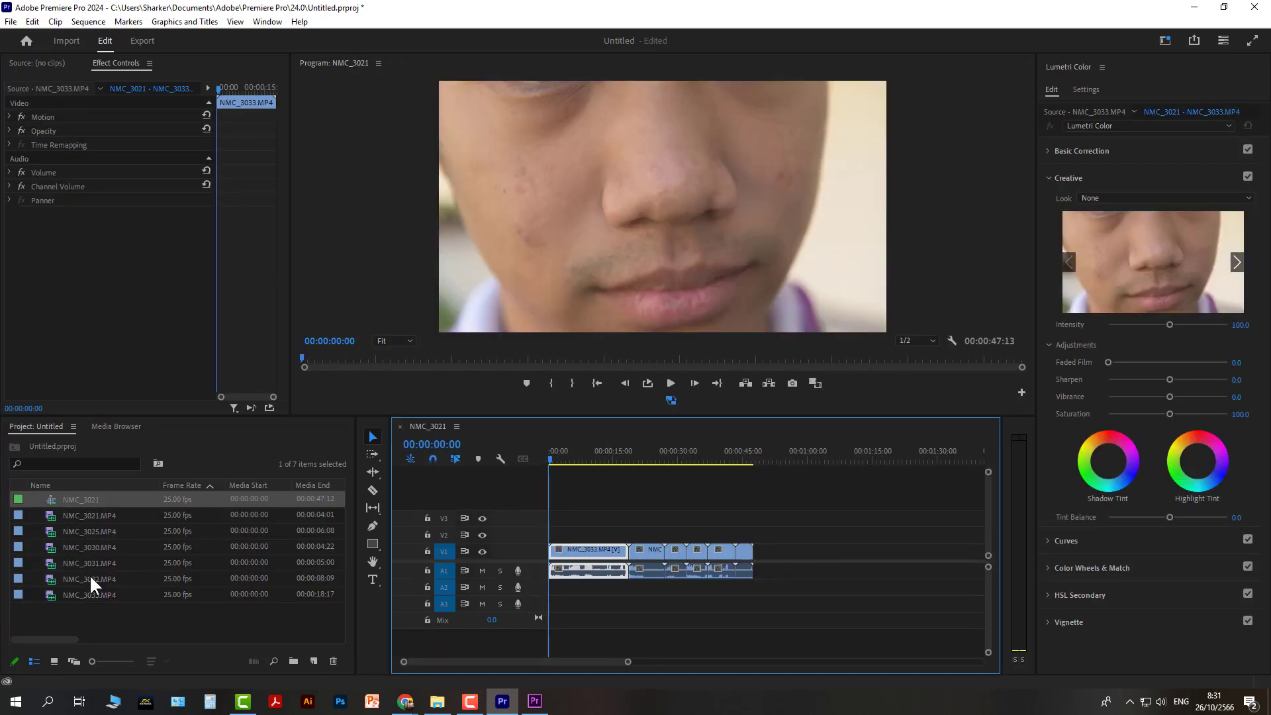
pyautogui.moveTo(802, 589); pyautogui.dragTo(559, 507)
pyautogui.press('Delete')
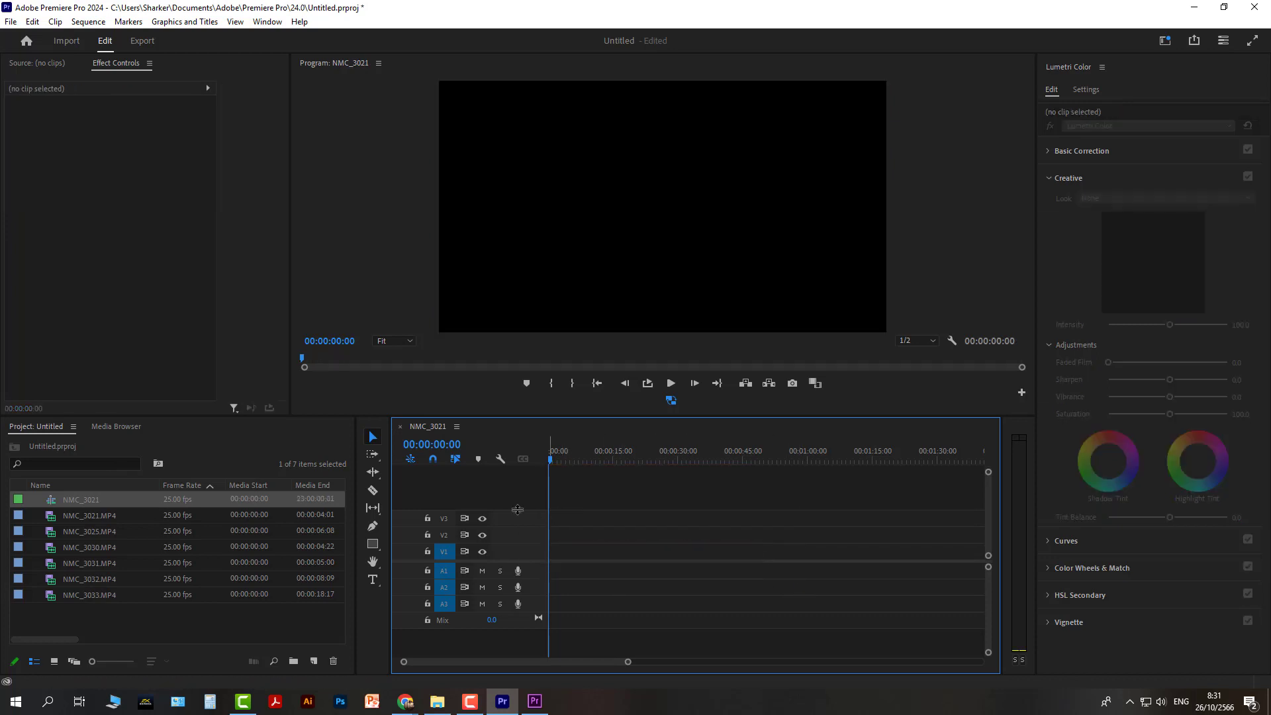
pyautogui.click(400, 426)
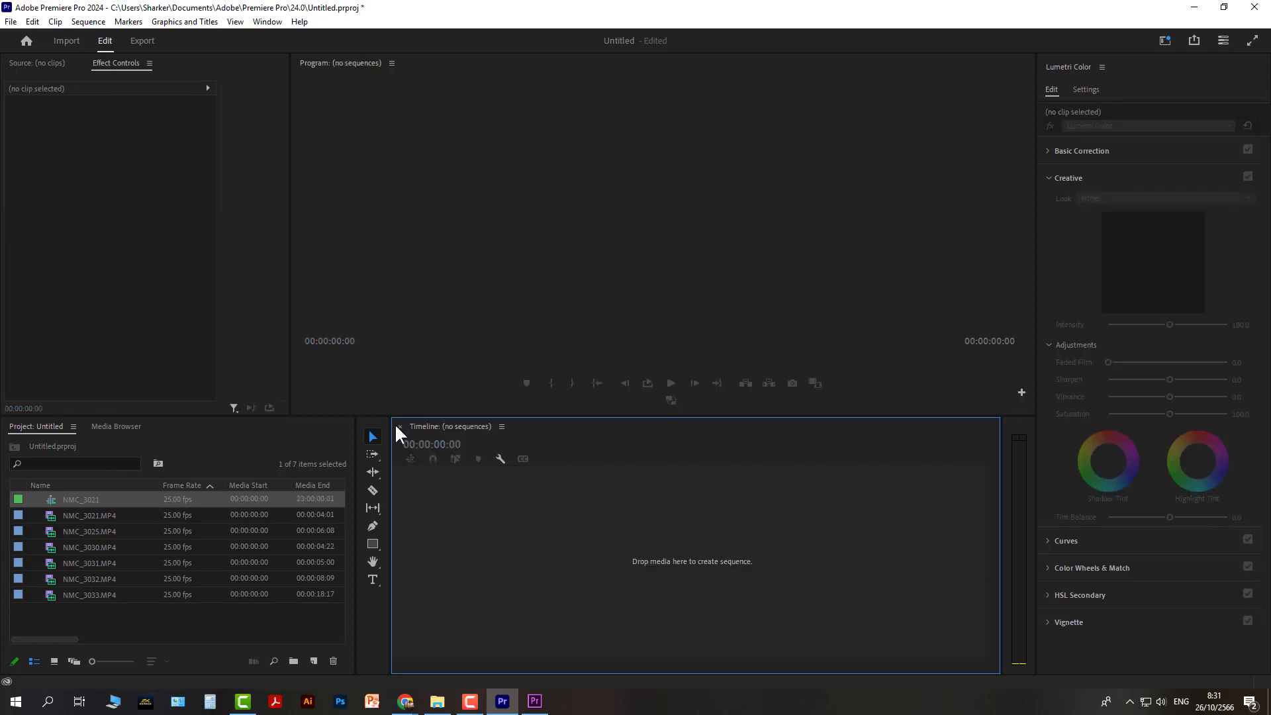
# Start a new sequence with the DSLR 1080p25 preset from the Digital SLR 1080p group and check its frame size
pyautogui.click(11, 23)
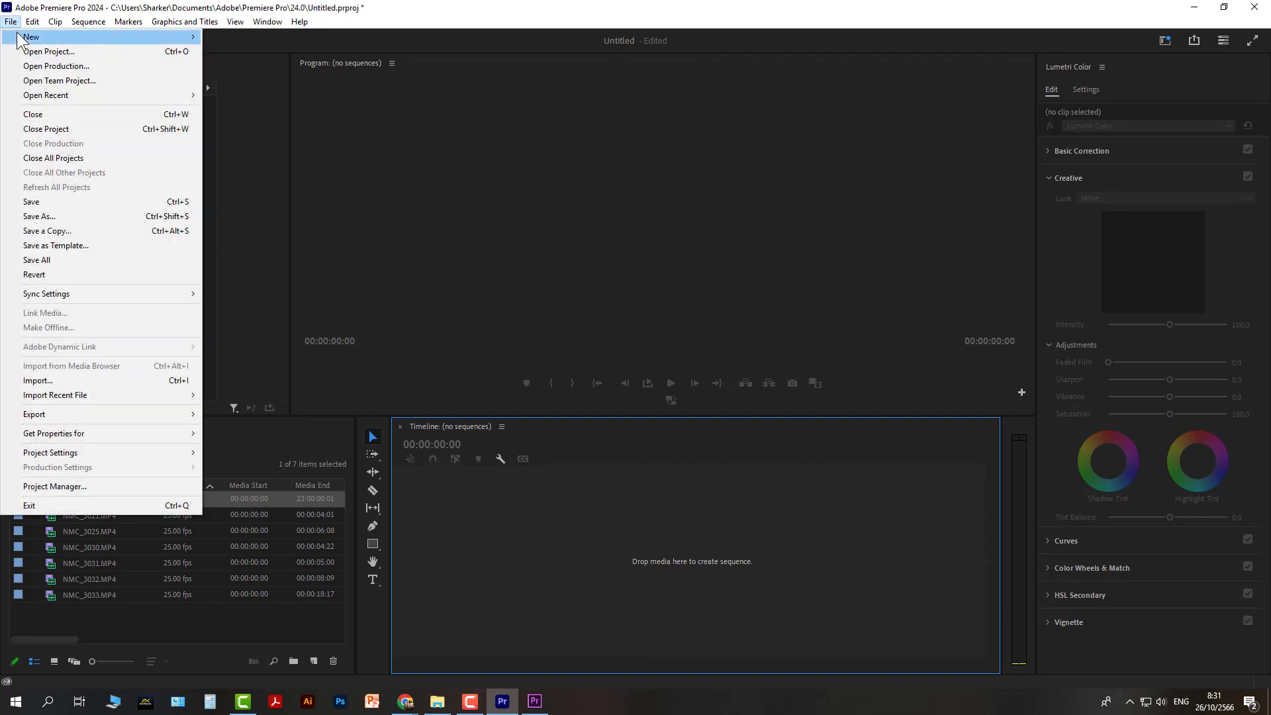
pyautogui.moveTo(40, 37)
pyautogui.click(257, 81)
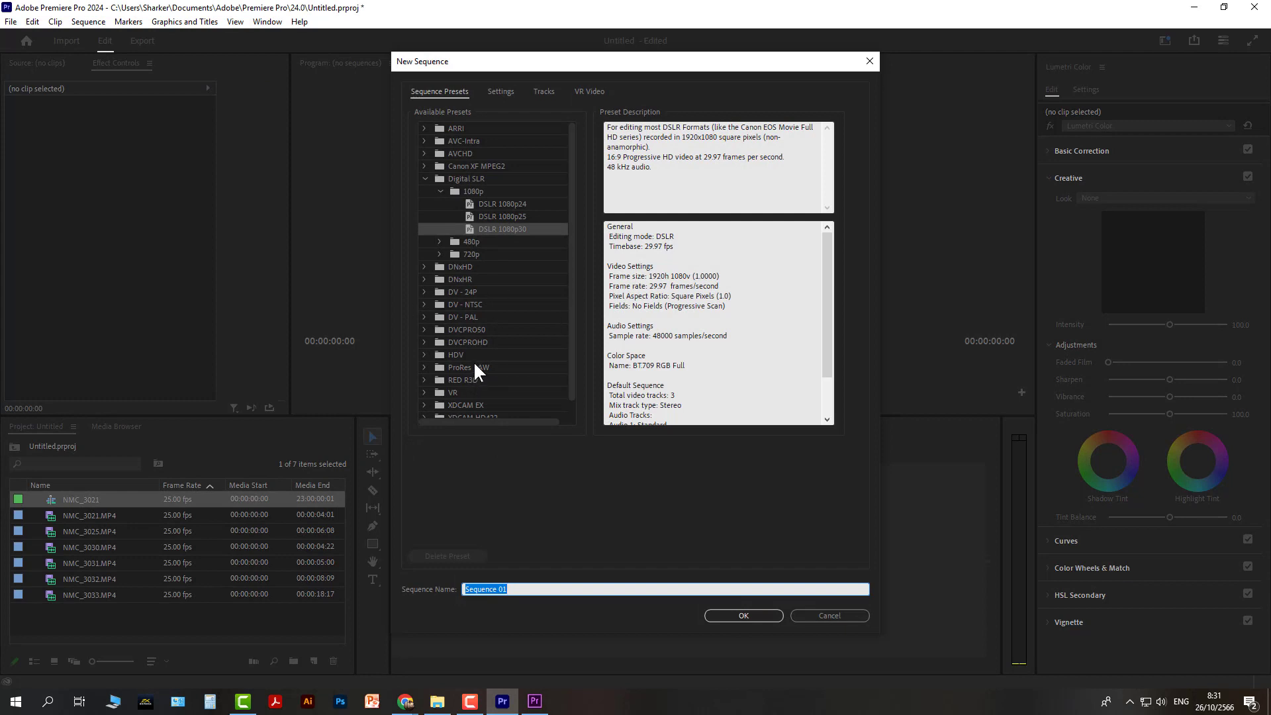
pyautogui.moveTo(569, 362); pyautogui.dragTo(569, 272)
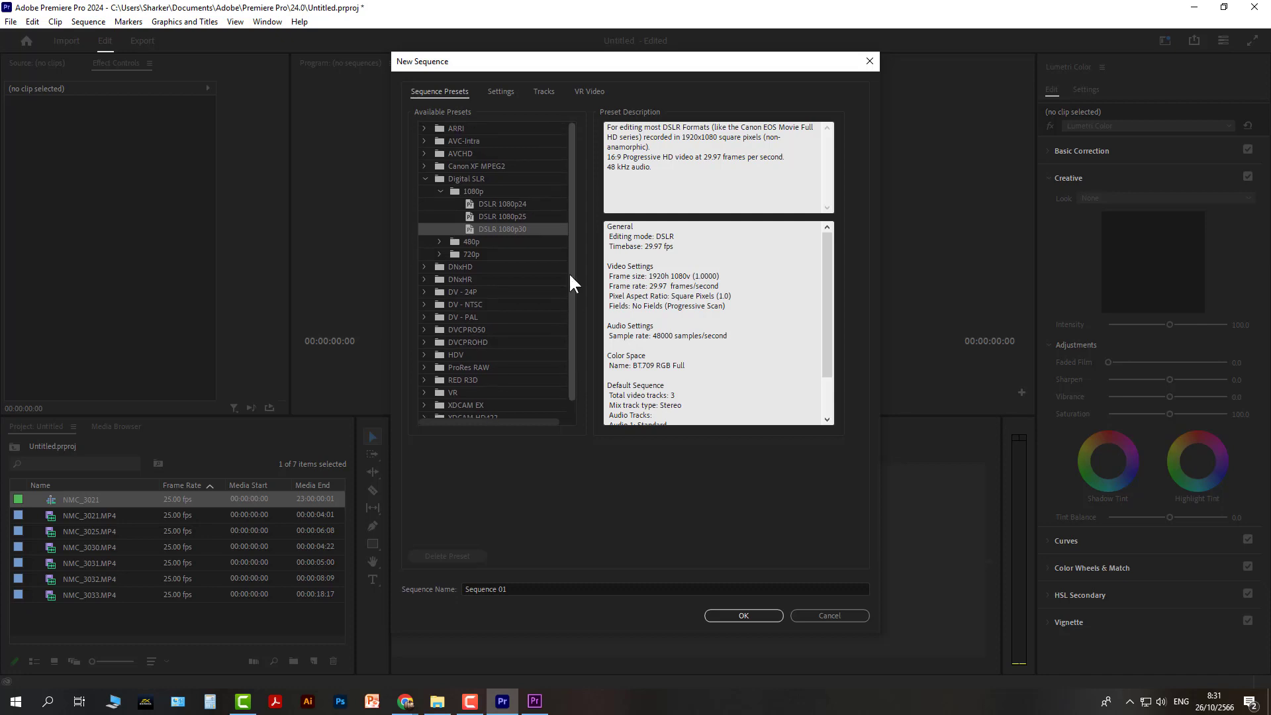
pyautogui.click(461, 190)
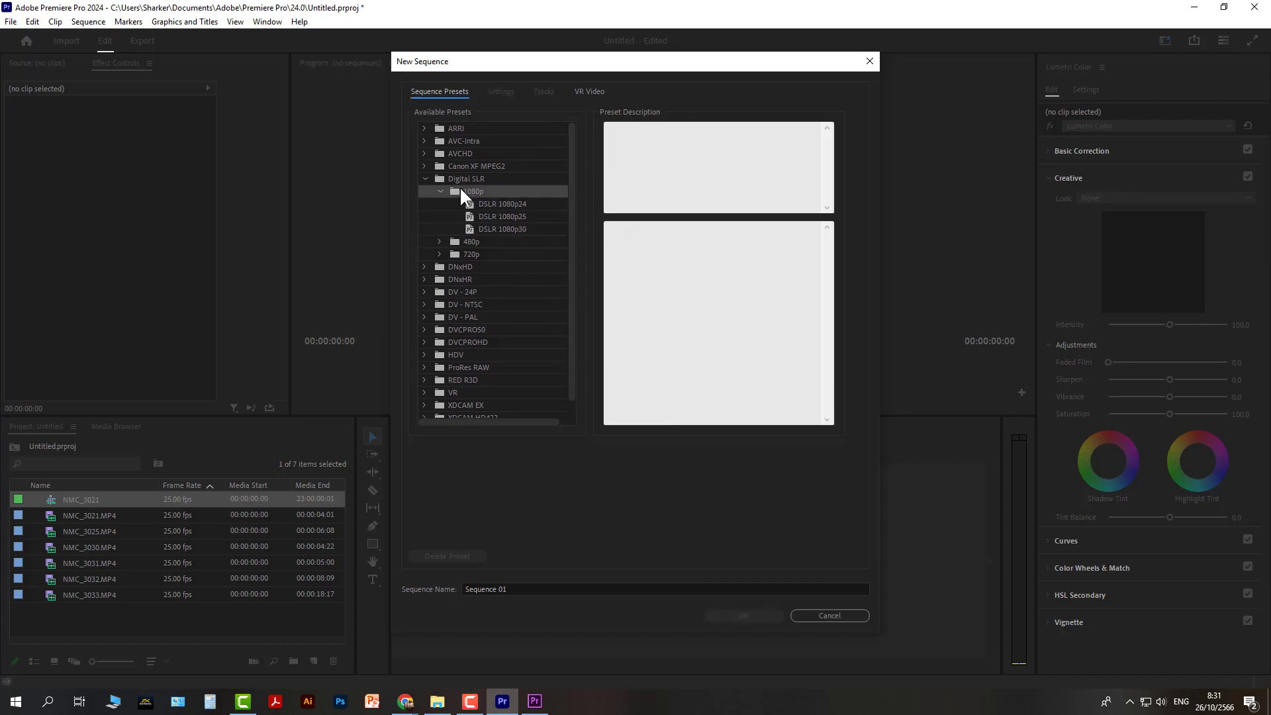
pyautogui.click(506, 212)
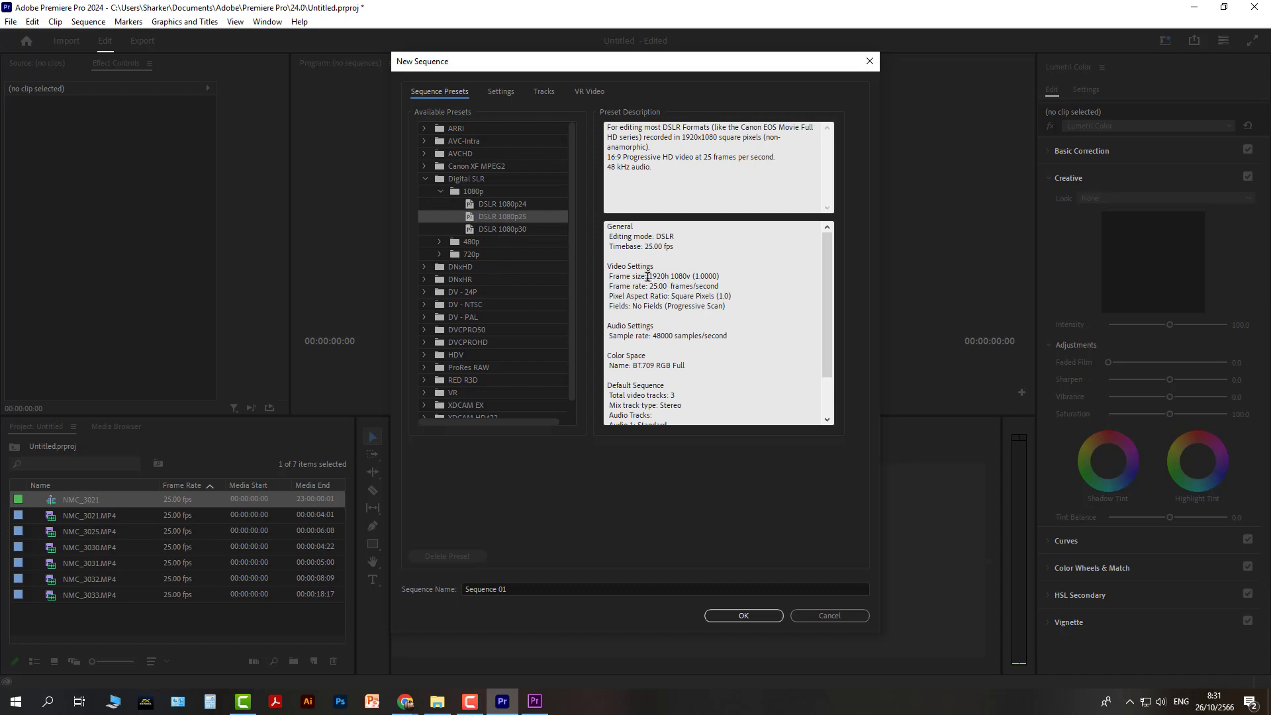
pyautogui.moveTo(649, 276); pyautogui.dragTo(696, 277)
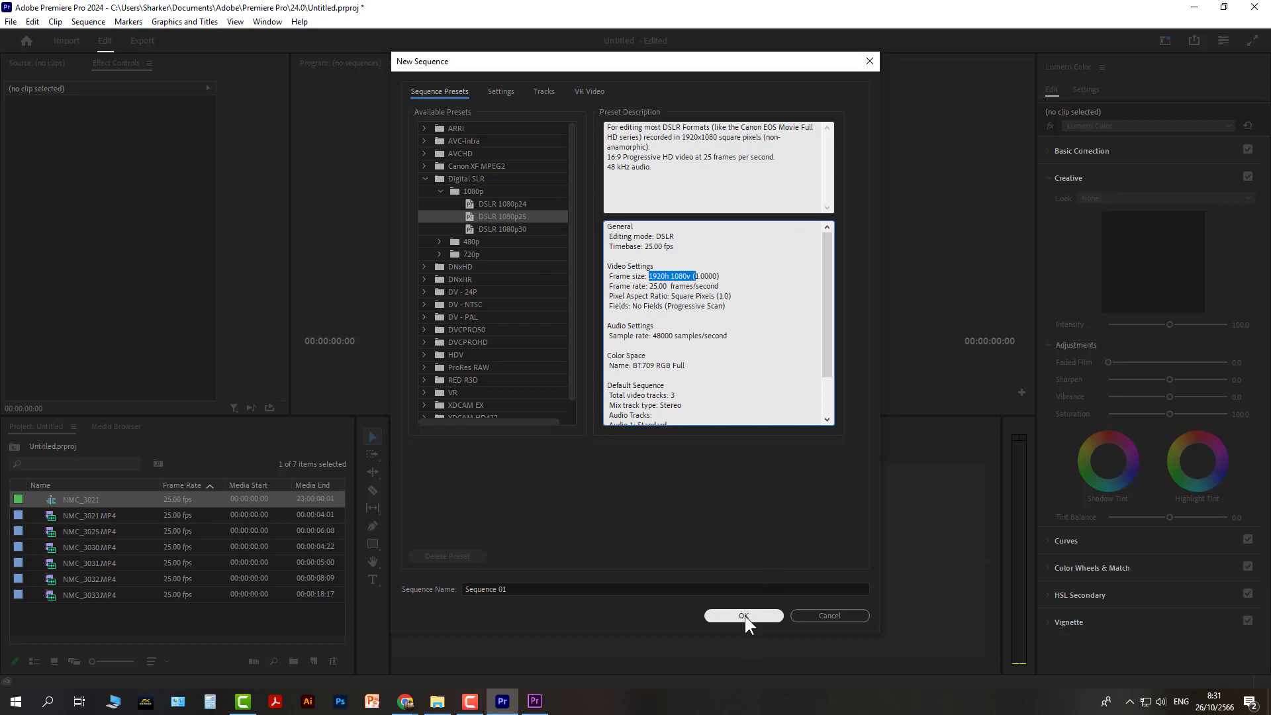
# Name the new sequence StraightCut66-1 and create it
pyautogui.click(516, 586)
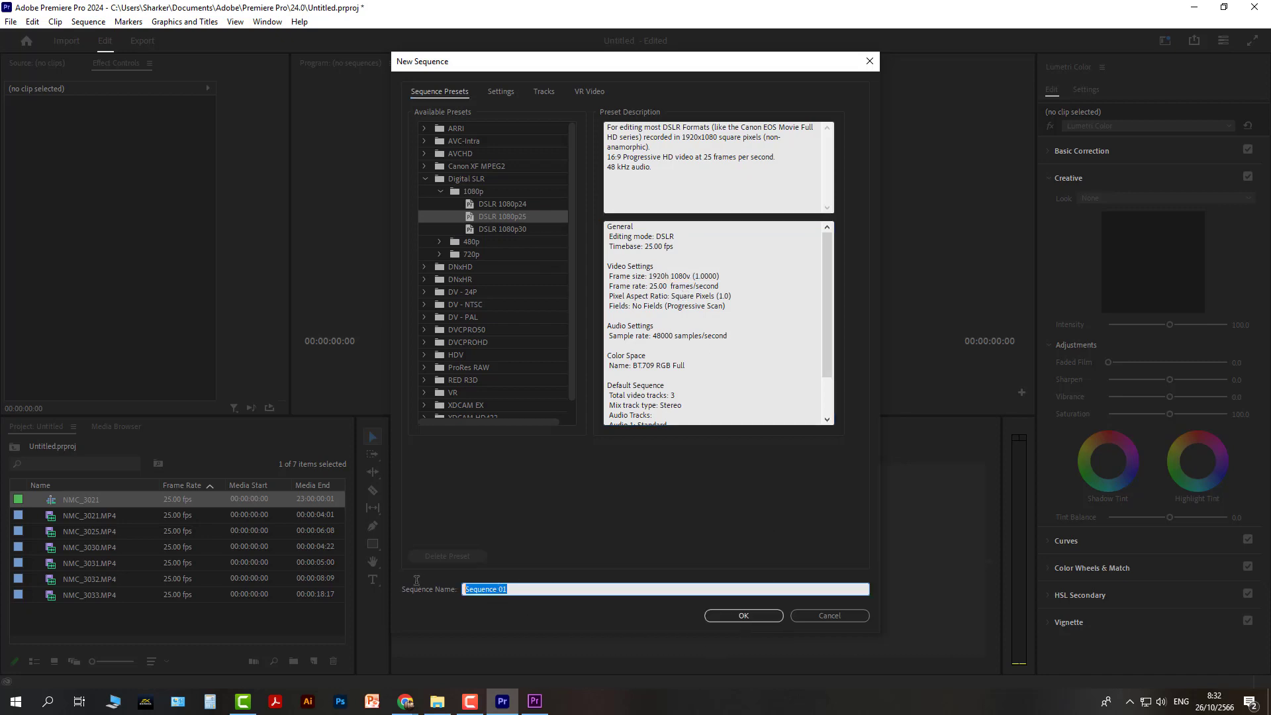
pyautogui.write('StraightCut66-1')
pyautogui.click(744, 616)
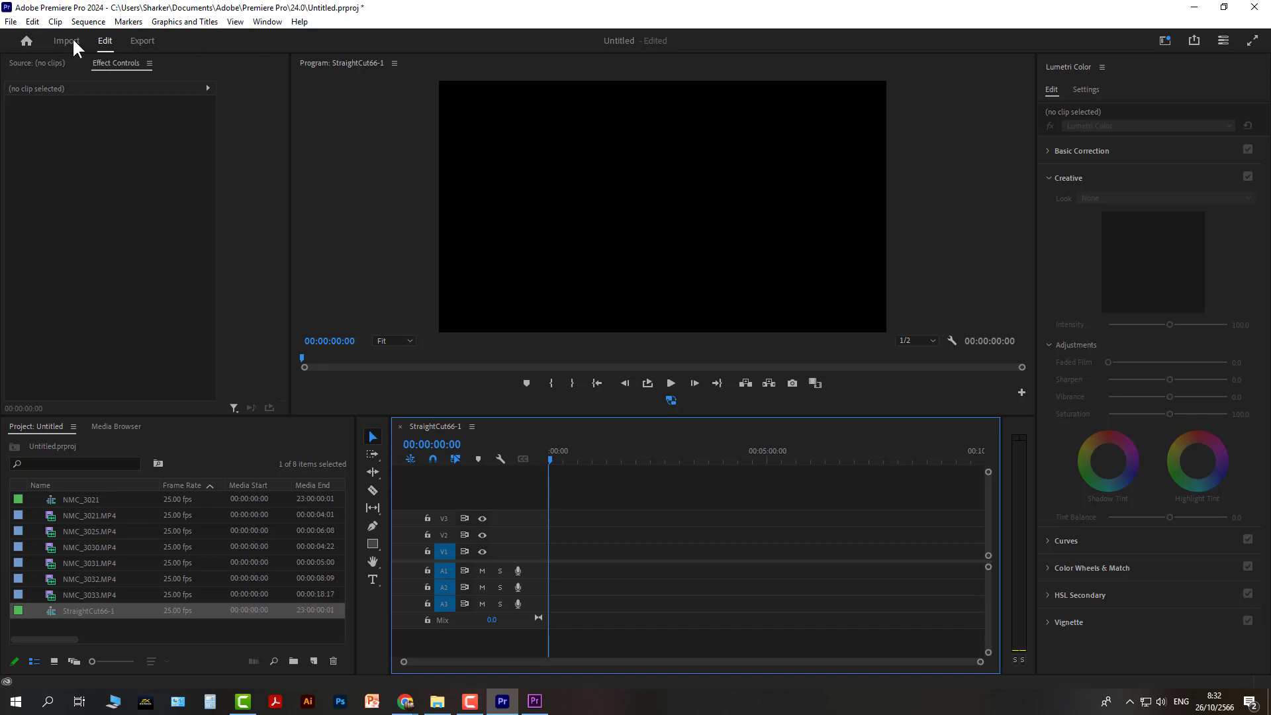
pyautogui.click(269, 21)
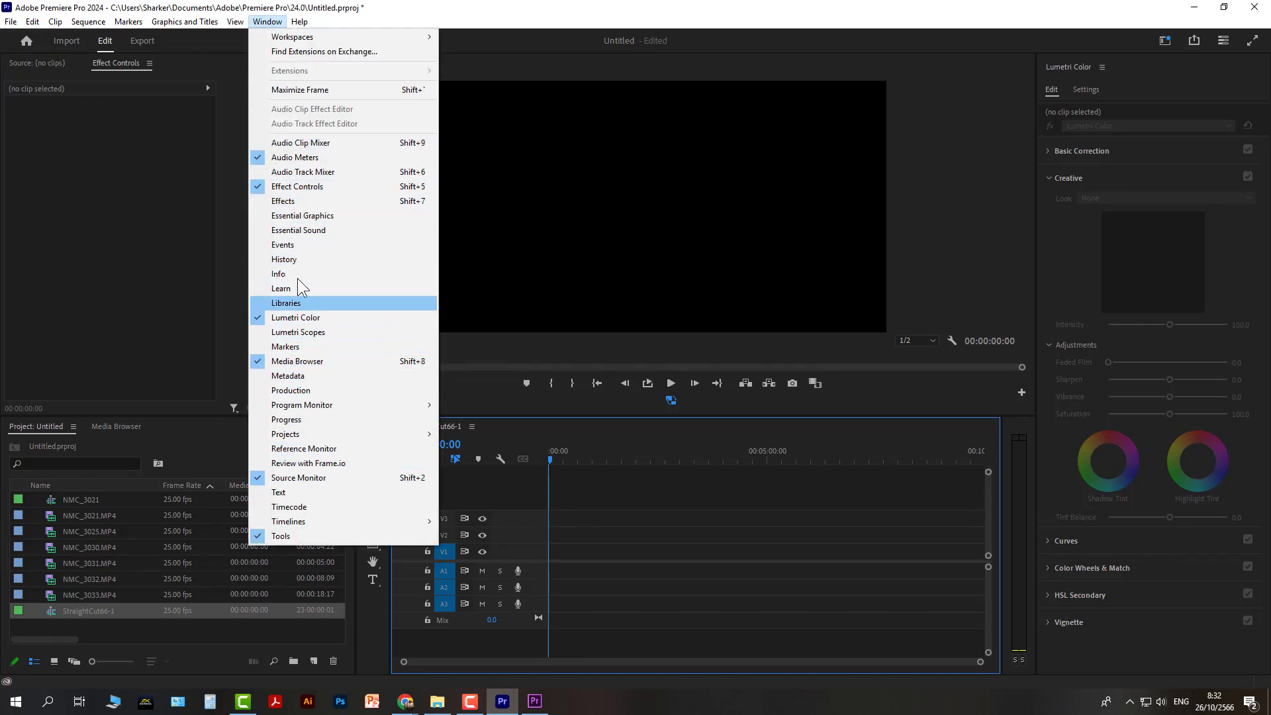
pyautogui.click(266, 22)
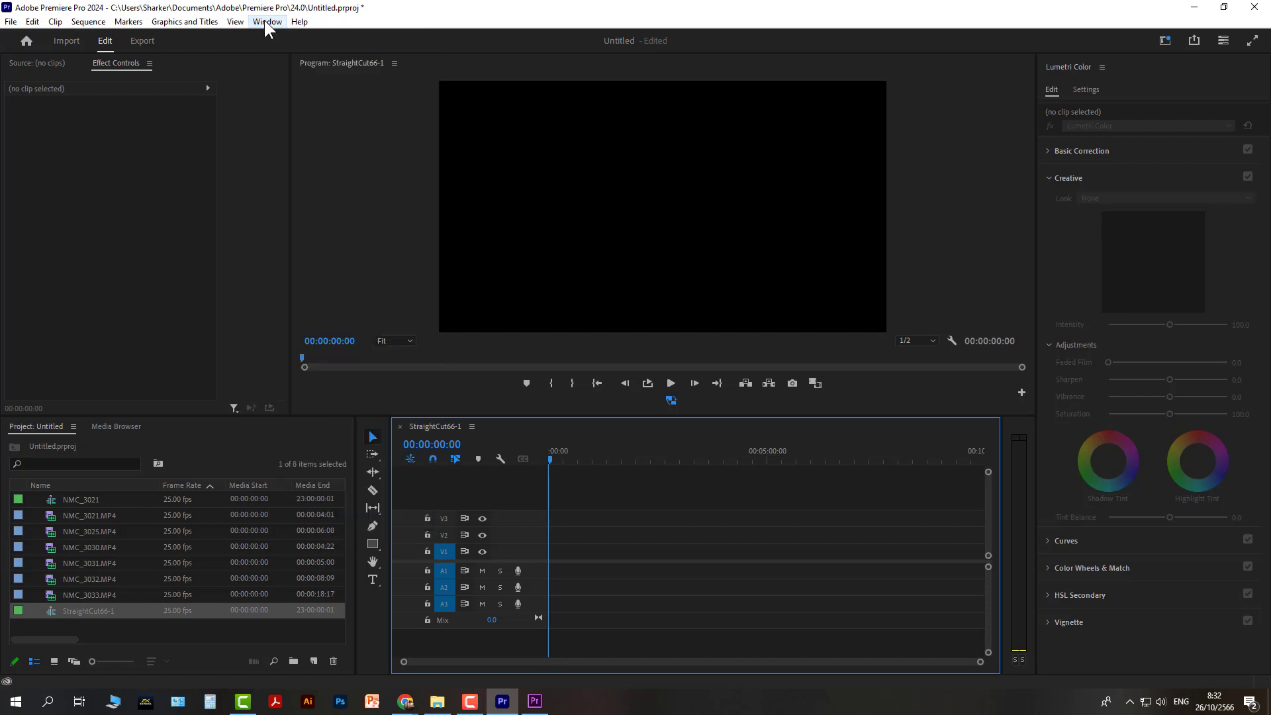
pyautogui.click(266, 22)
pyautogui.click(196, 31)
pyautogui.click(267, 21)
pyautogui.press('Escape')
pyautogui.click(267, 22)
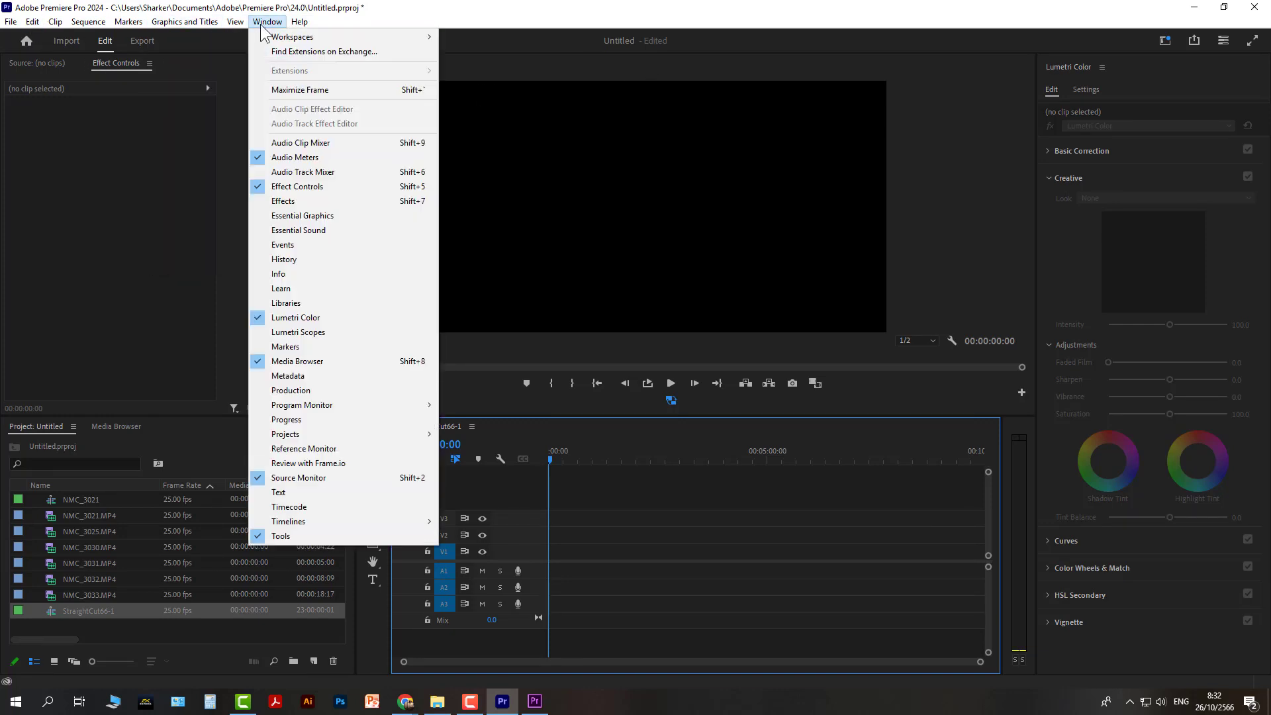
pyautogui.click(267, 21)
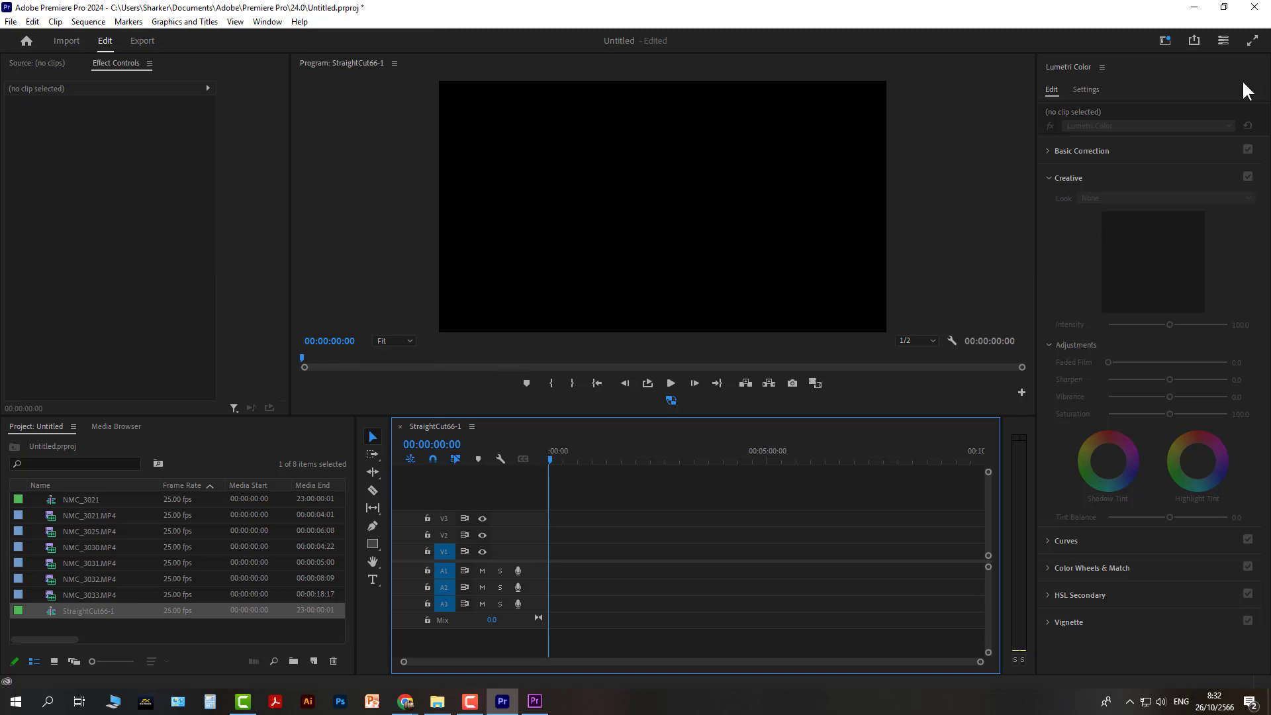
# Close Premiere Pro 2024, saving the changes to the Untitled project, and return to Premiere Pro 2020
pyautogui.click(1255, 7)
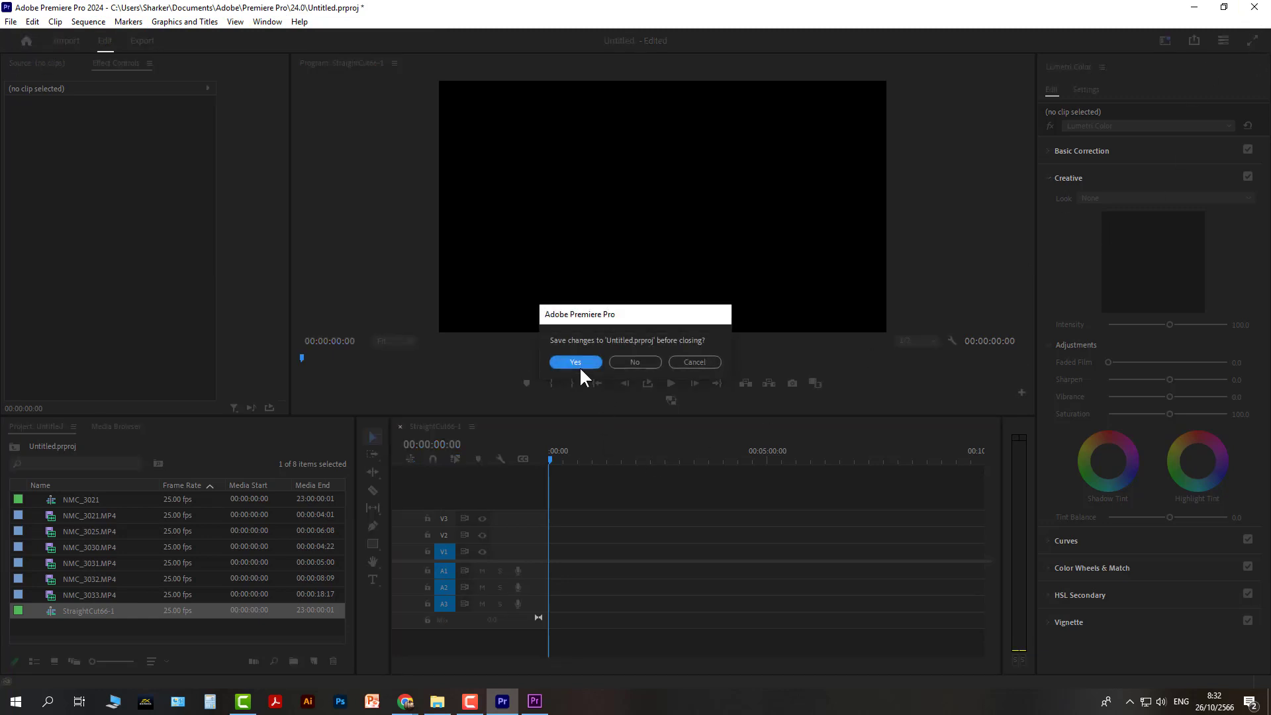
pyautogui.click(576, 363)
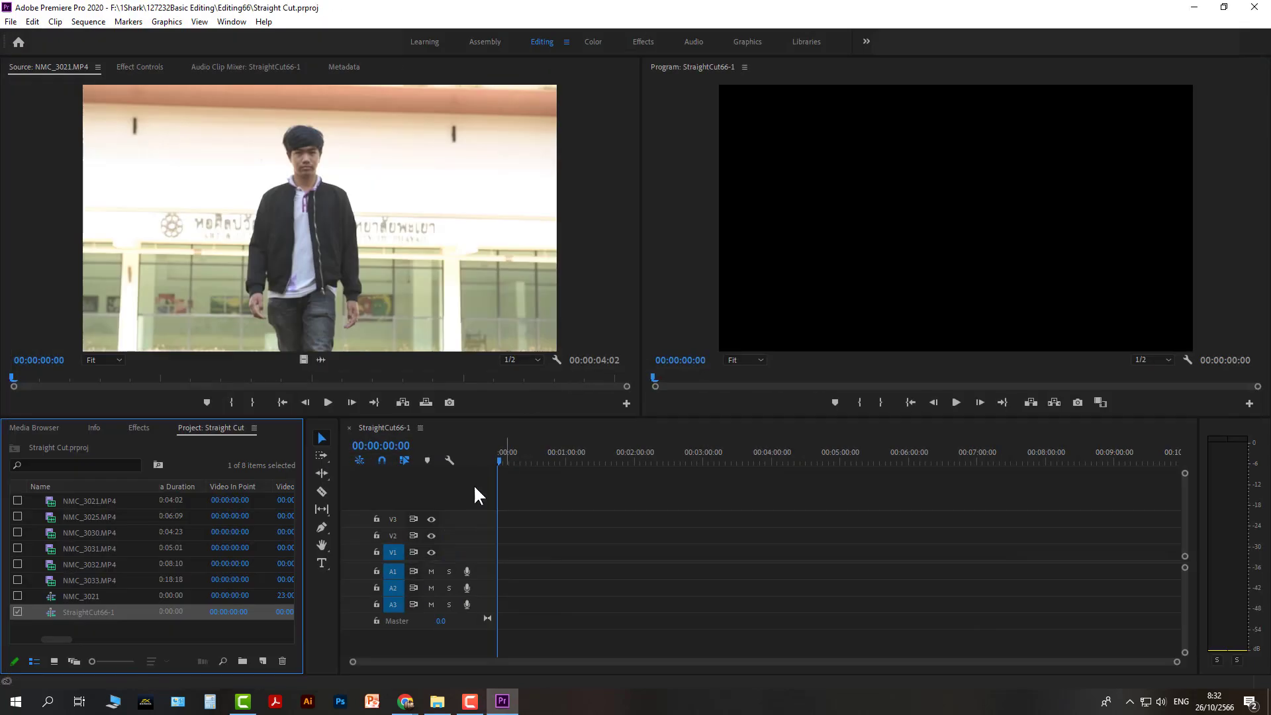